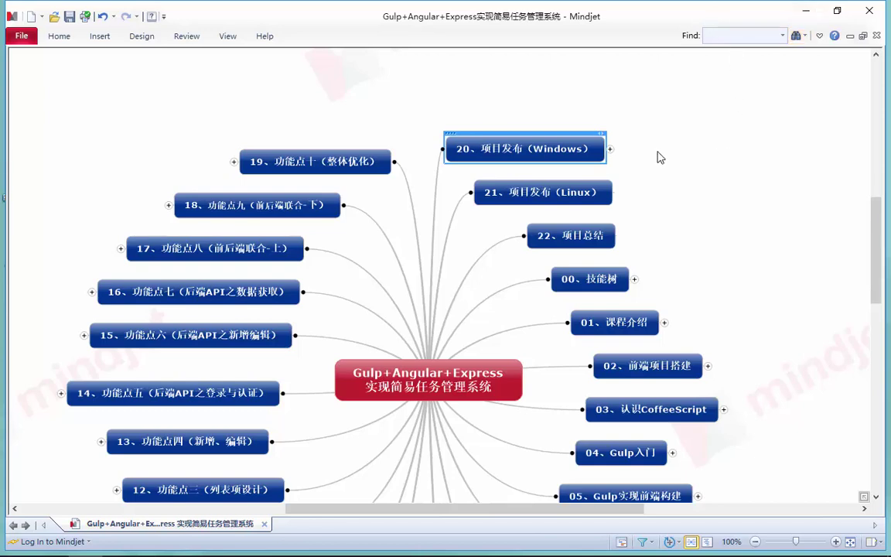
- Expand the 20、项目发布（Windows） branch and look over its 后端发布 and 前端发布 subtopics
left_click(610, 149)
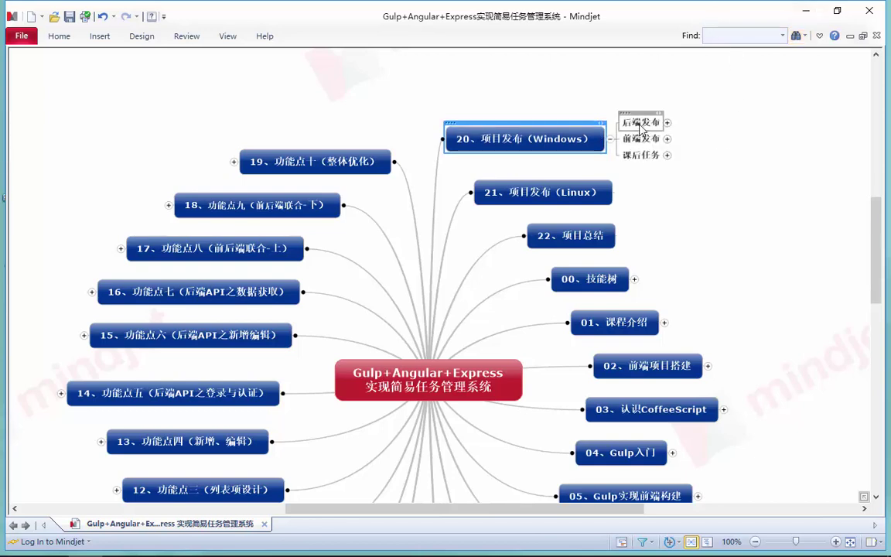
left_click(642, 124)
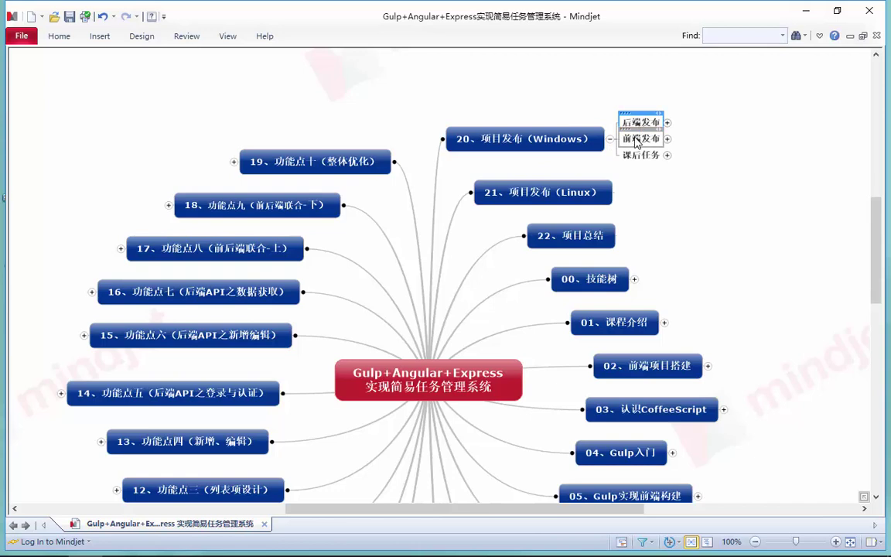
left_click(636, 140)
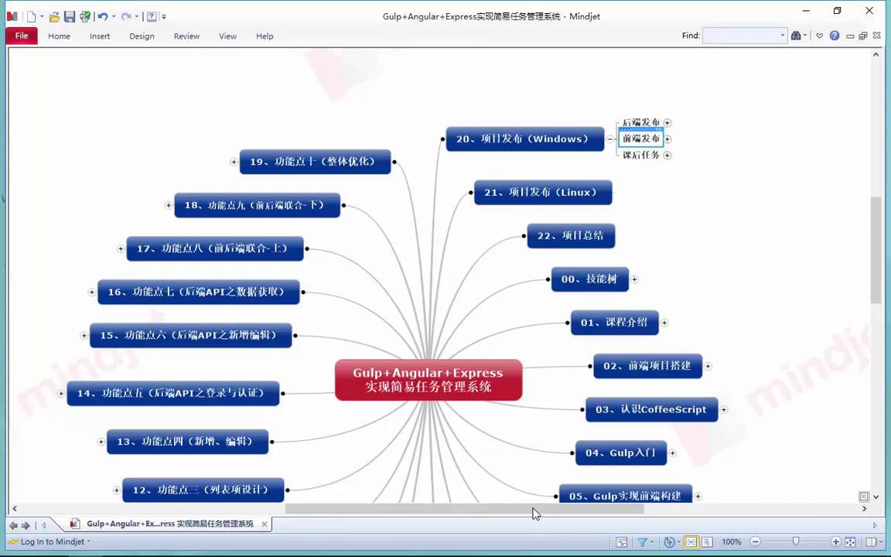
left_click_drag(533, 509, 578, 510)
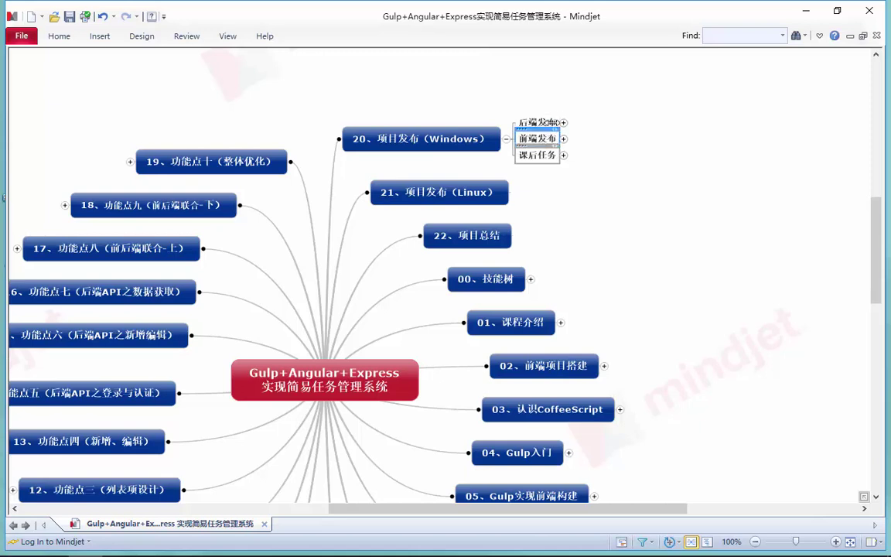
- Expand 后端发布 to show node and forever, select node, and minimize MindManager
left_click(546, 120)
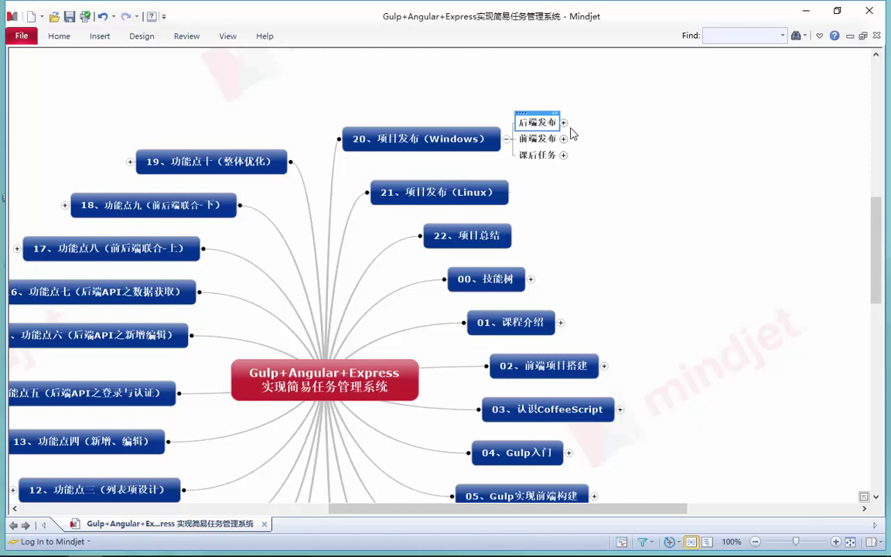
left_click(564, 122)
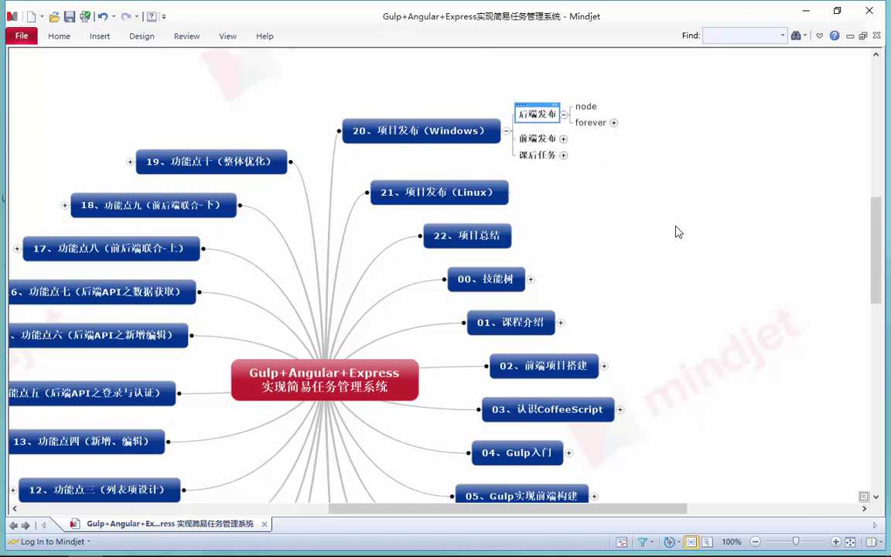
scroll(589, 348, "up", 3)
left_click_drag(633, 507, 669, 442)
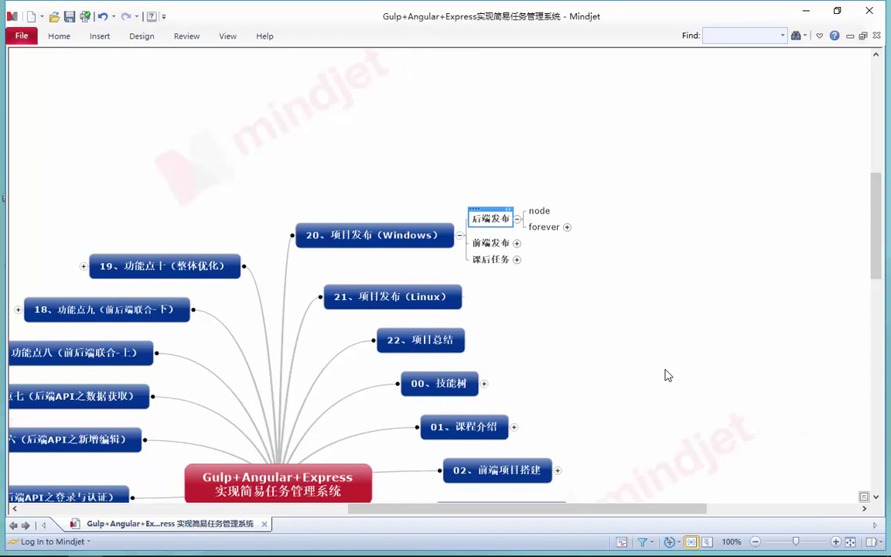
left_click(549, 212)
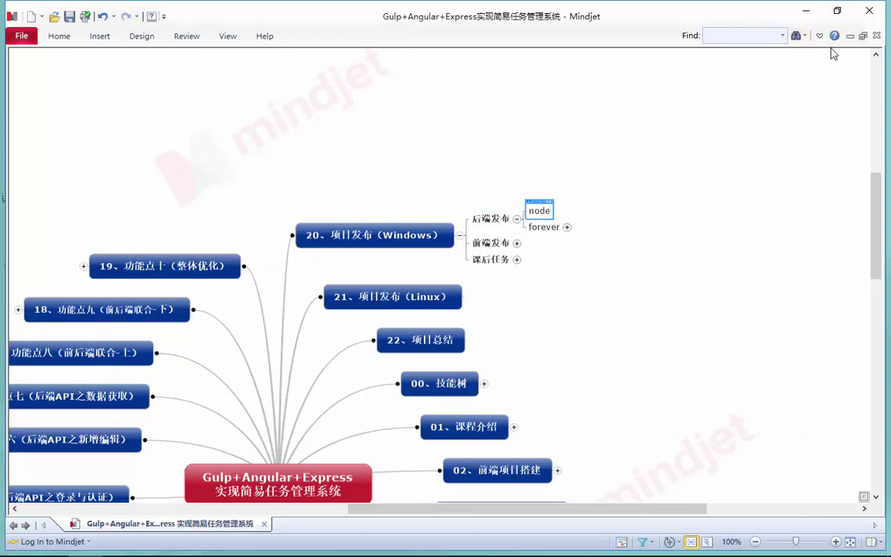
left_click(805, 10)
- Refresh the desktop and open D:\Project\TMS\server\dist in File Explorer, ready for editing its path
right_click(423, 202)
left_click(449, 243)
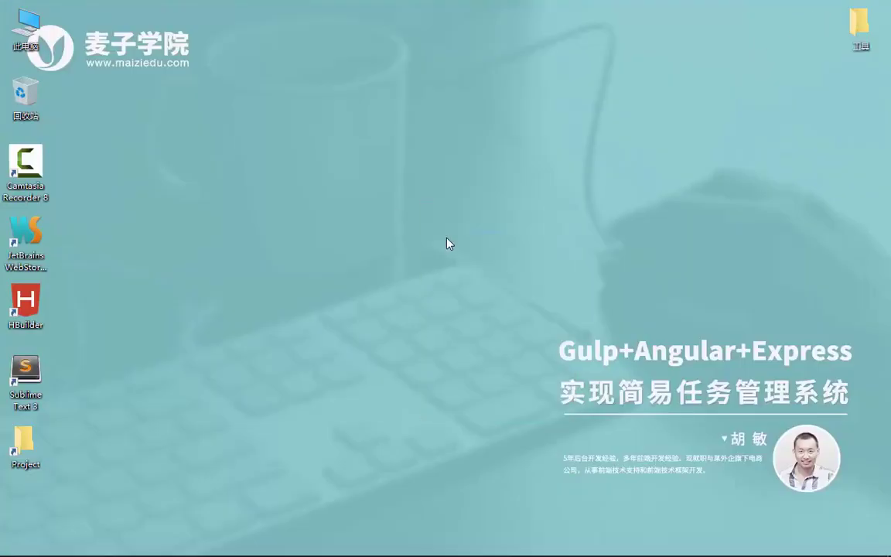
double_click(28, 455)
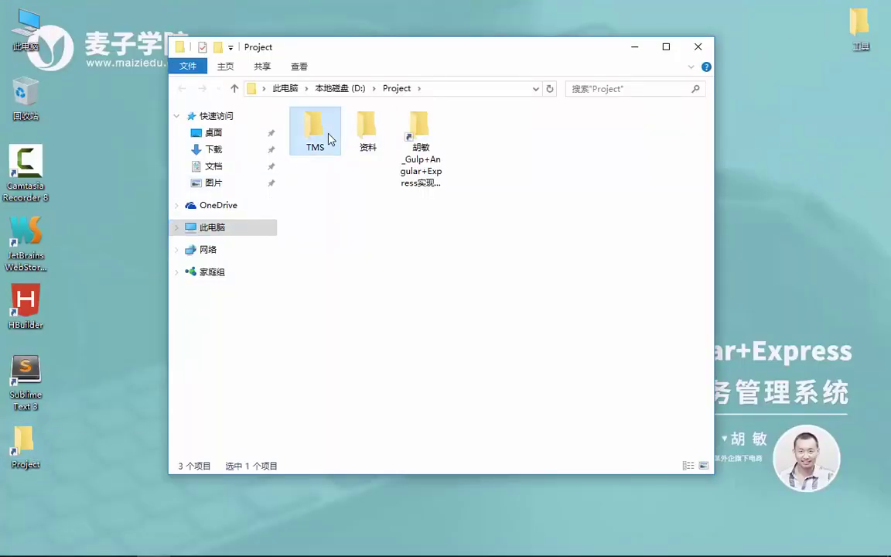
double_click(328, 138)
double_click(337, 147)
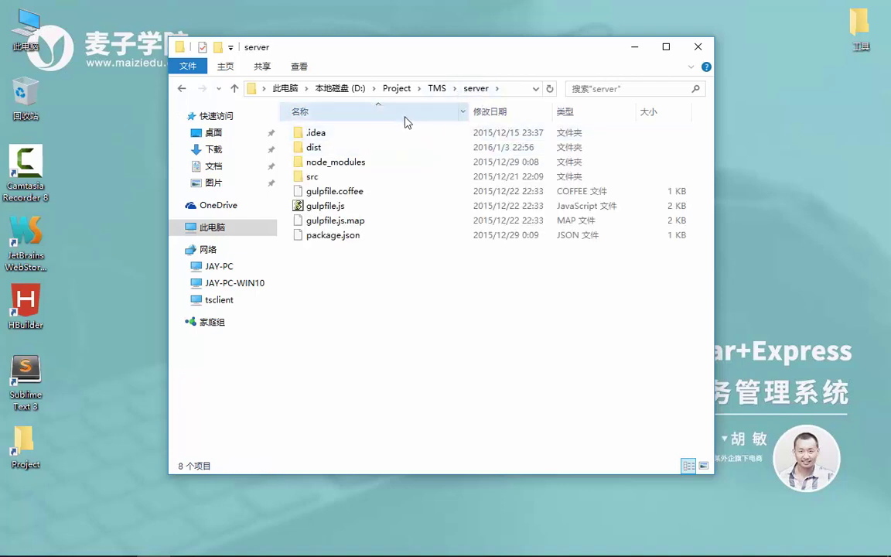
double_click(372, 151)
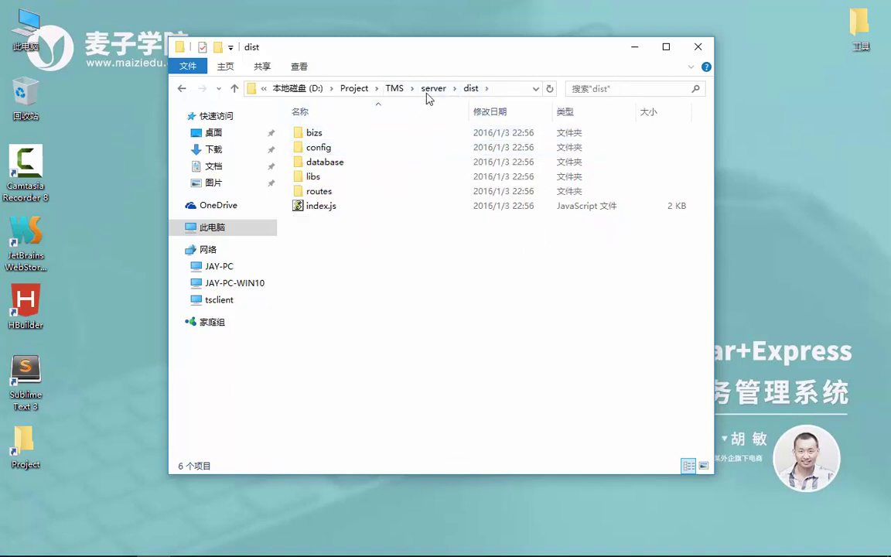
left_click(432, 89)
double_click(340, 148)
left_click(516, 87)
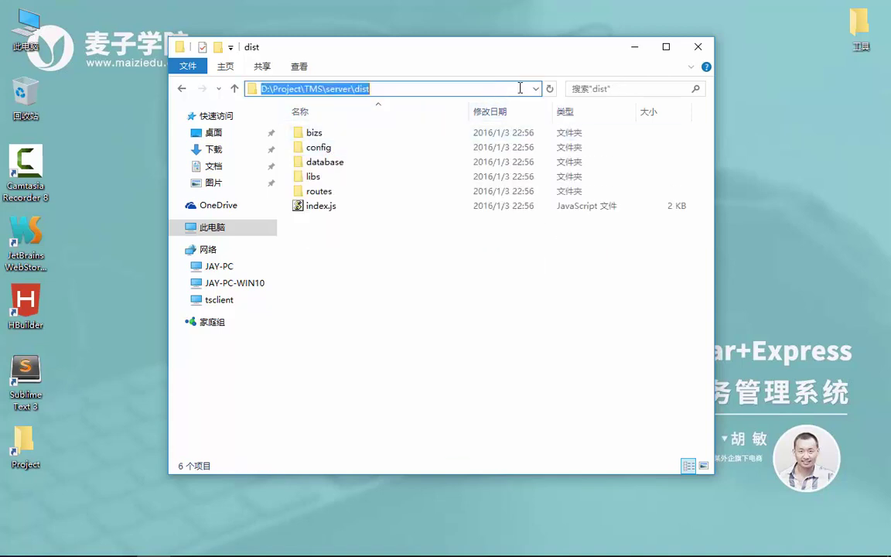
- Open a console in dist with cmd and start the backend with node index (Started... 7410)
type("cmd")
key("Return")
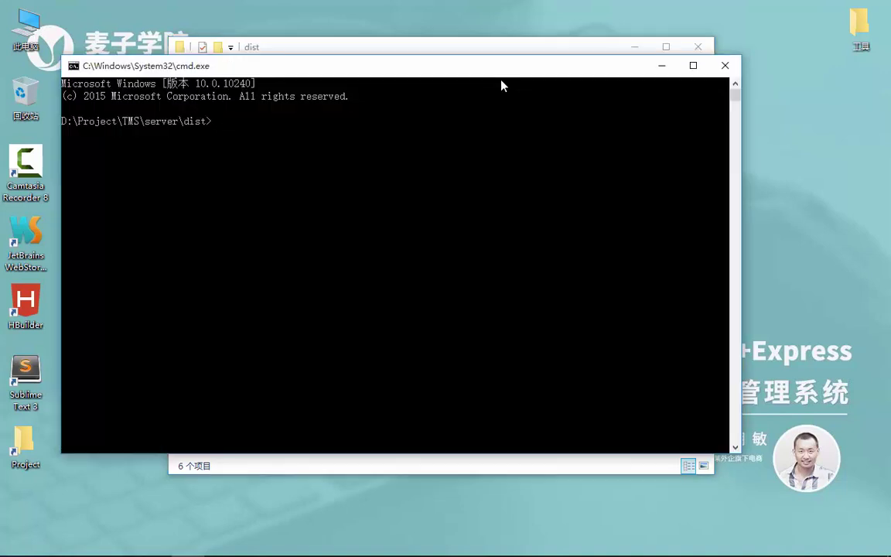
type("node")
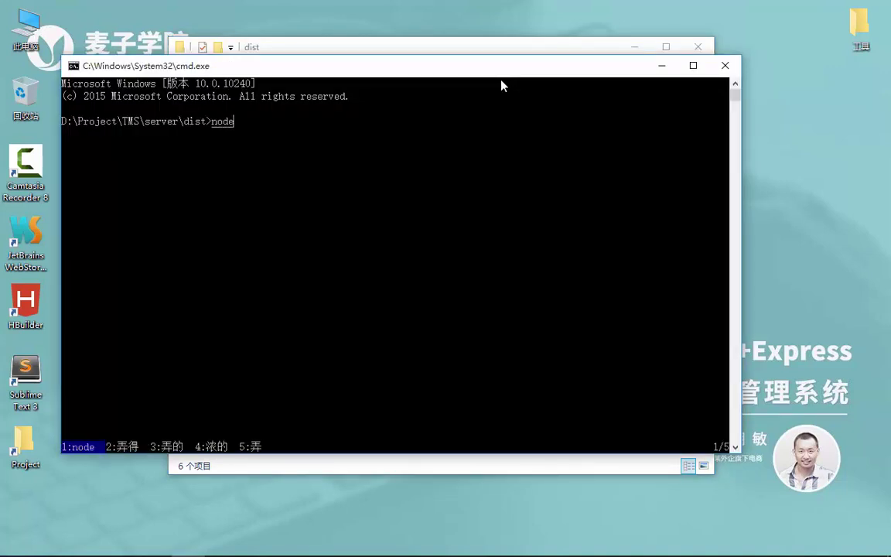
type(" index")
key("Return")
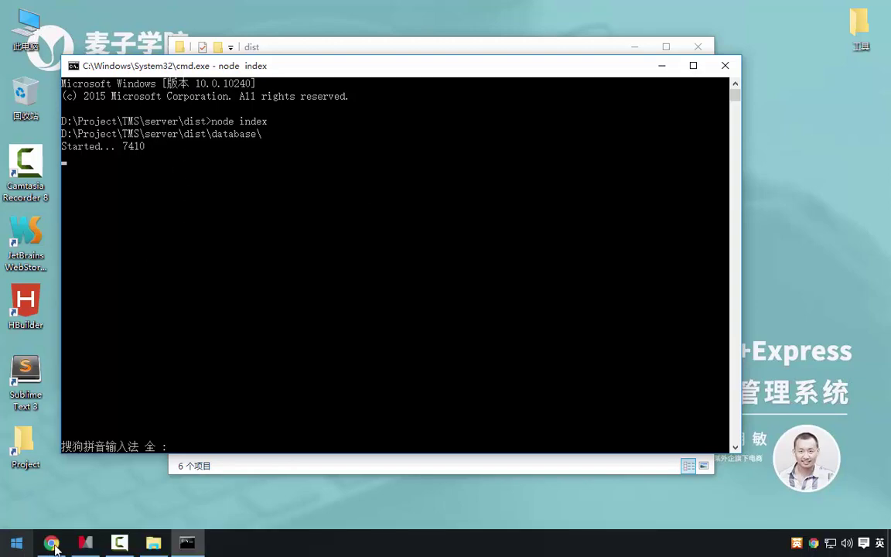
left_click(51, 543)
- Open a new Chrome tab and launch the Advanced REST client app
left_click(287, 9)
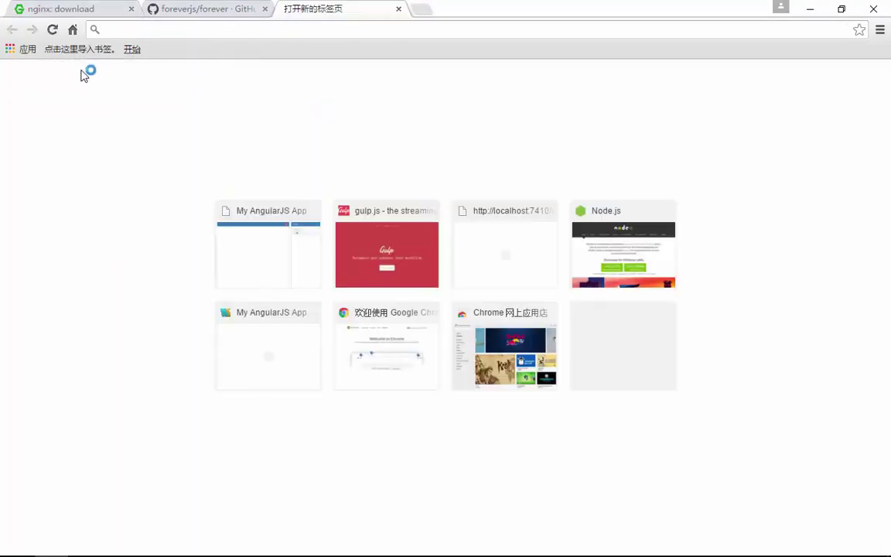
left_click(25, 48)
left_click(264, 236)
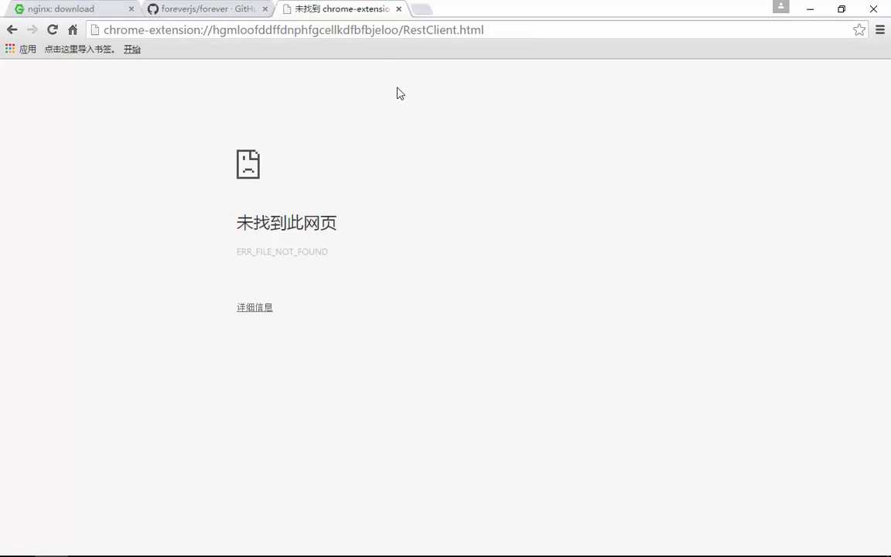
- Load localhost:7410, check its 404 Not Found JSON response, and minimize Chrome
left_click(438, 30)
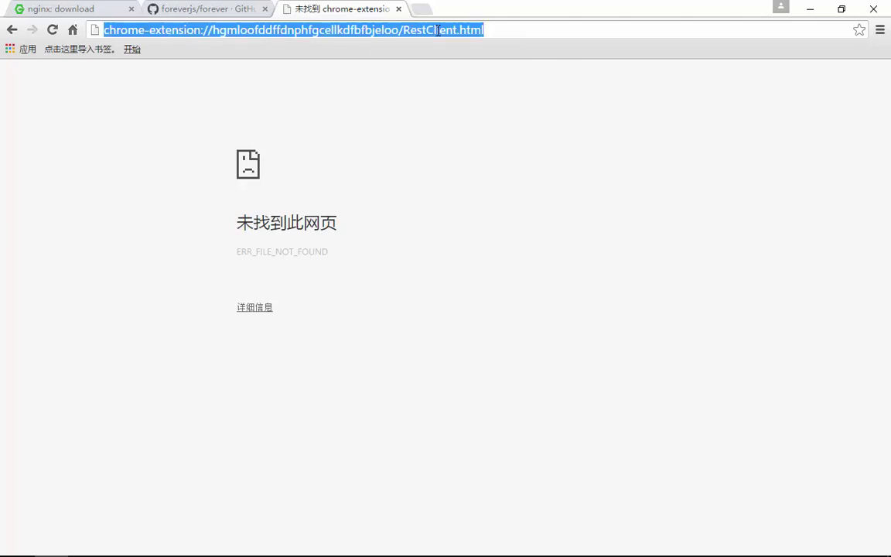
type("19")
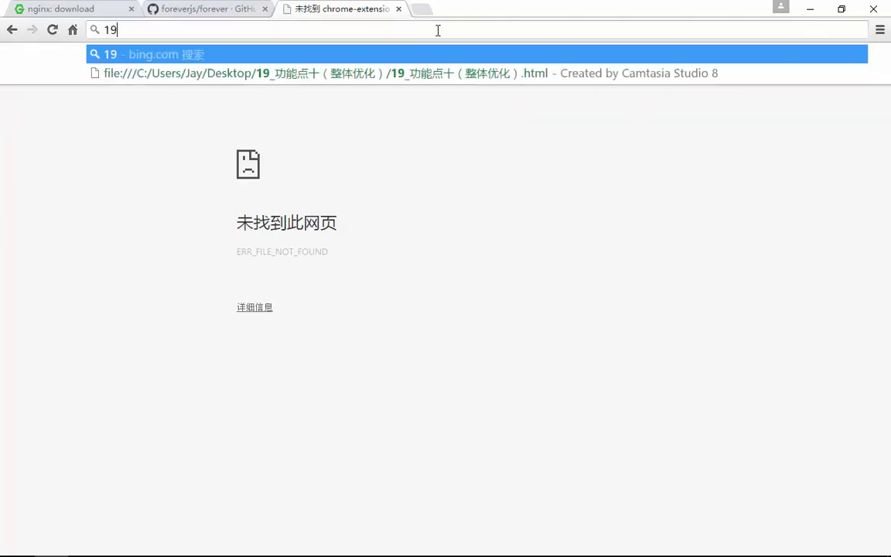
key("BackSpace")
key("BackSpace")
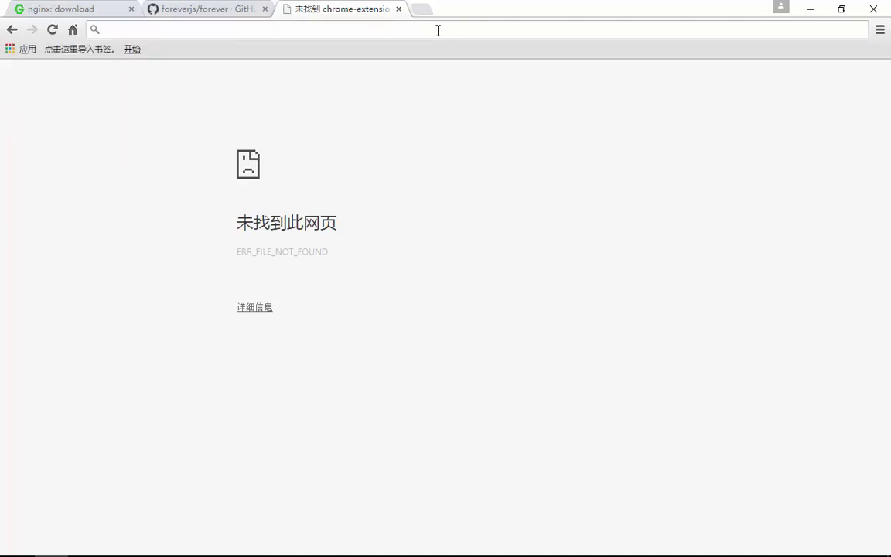
type("localhost:7411")
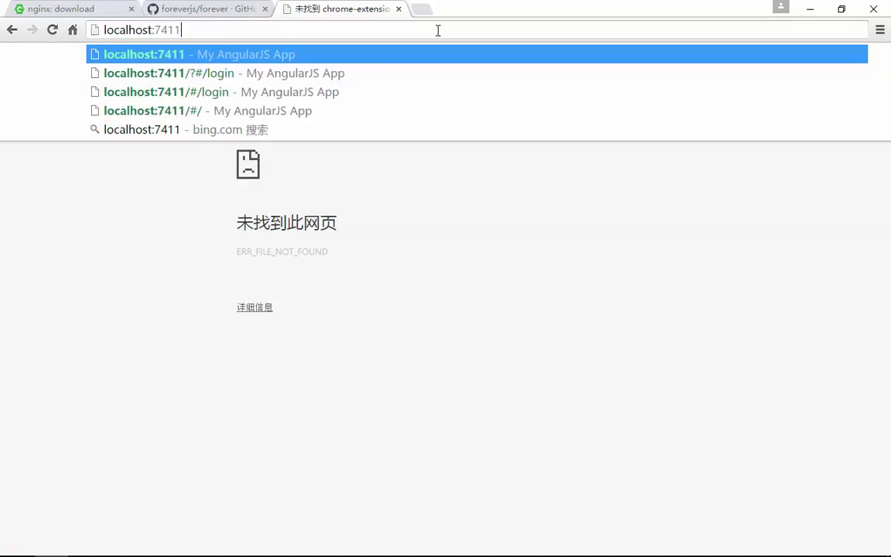
key("BackSpace")
type("0")
key("Return")
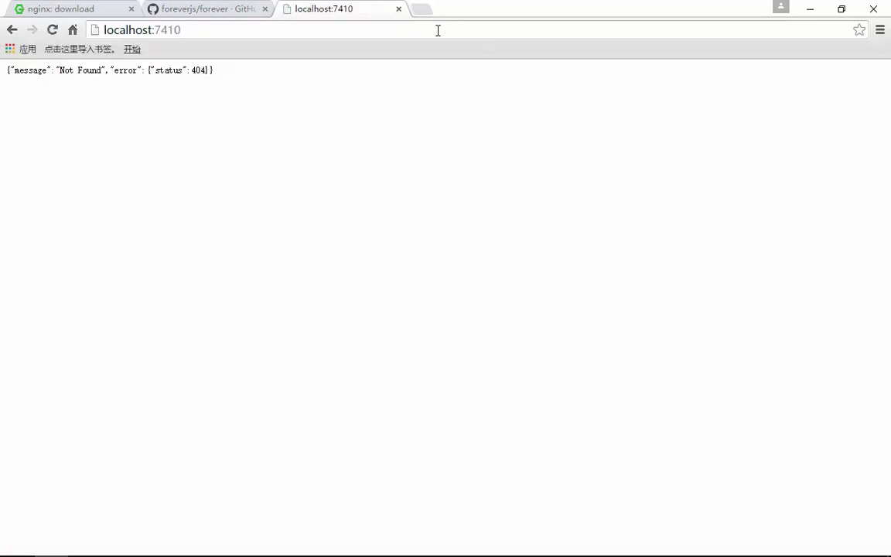
left_click_drag(27, 70, 232, 70)
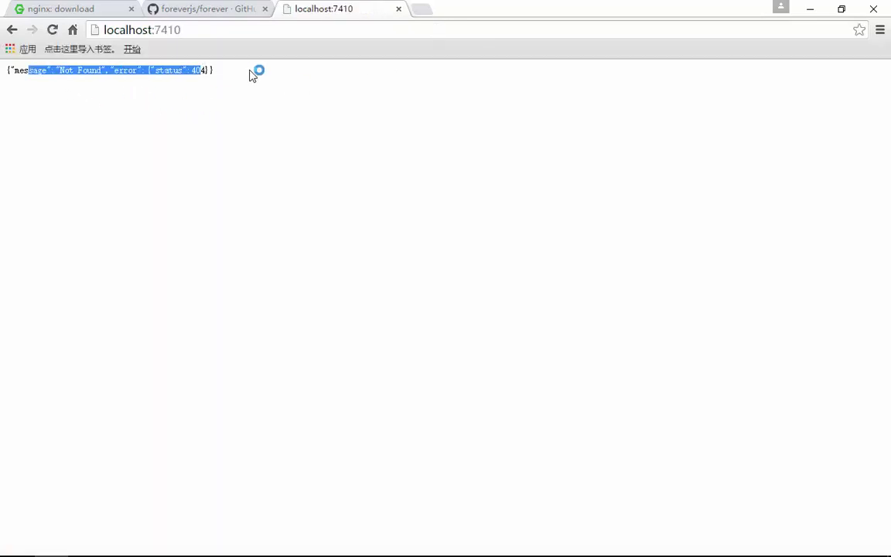
left_click(214, 70)
left_click_drag(29, 70, 197, 72)
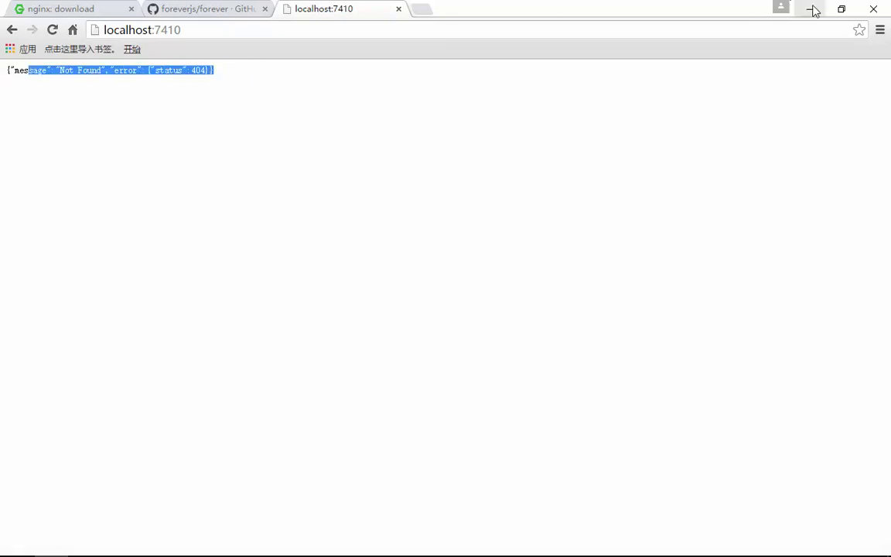
left_click(811, 9)
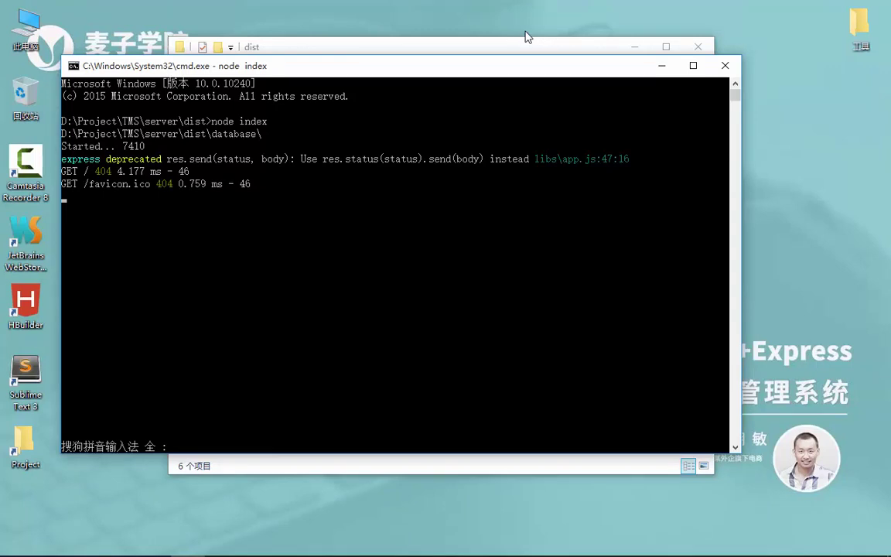
- Close the console to stop the Node server, then reload localhost:7410 and minimize Chrome
left_click(567, 42)
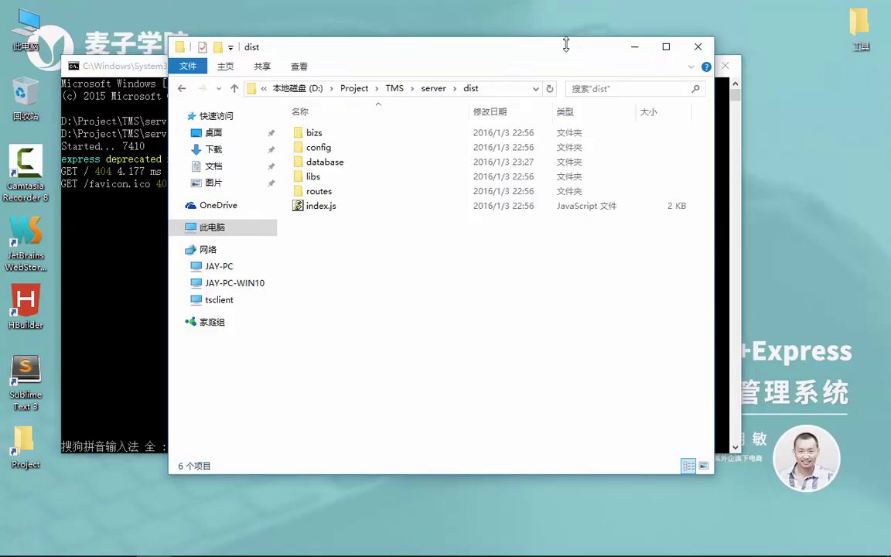
left_click(132, 277)
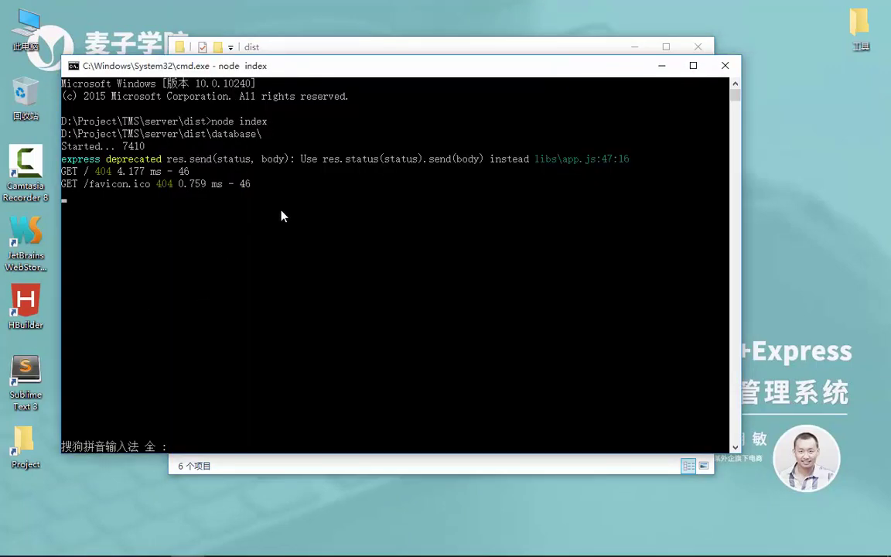
left_click(725, 65)
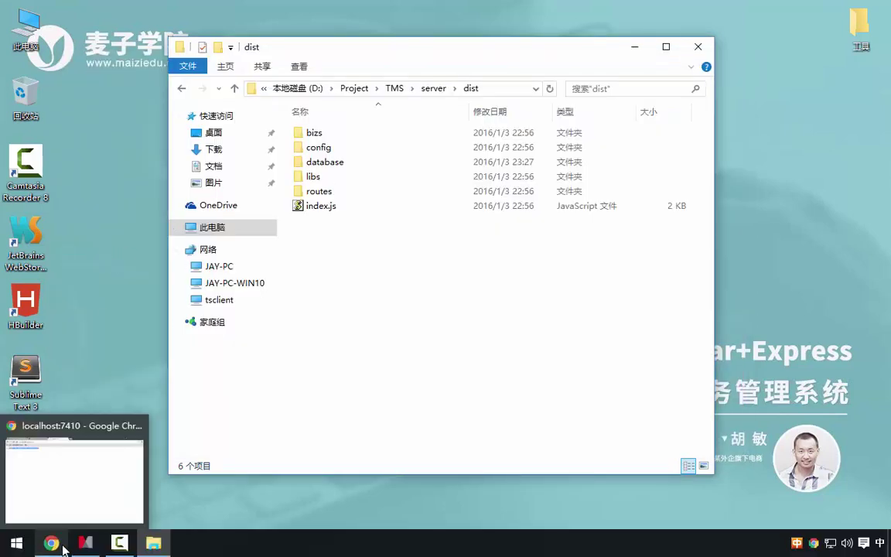
left_click(49, 541)
left_click(51, 32)
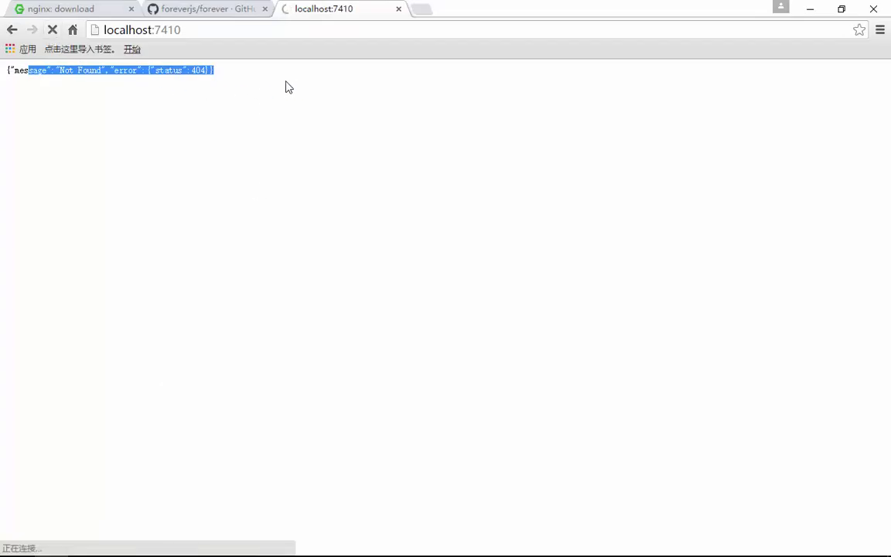
left_click(810, 8)
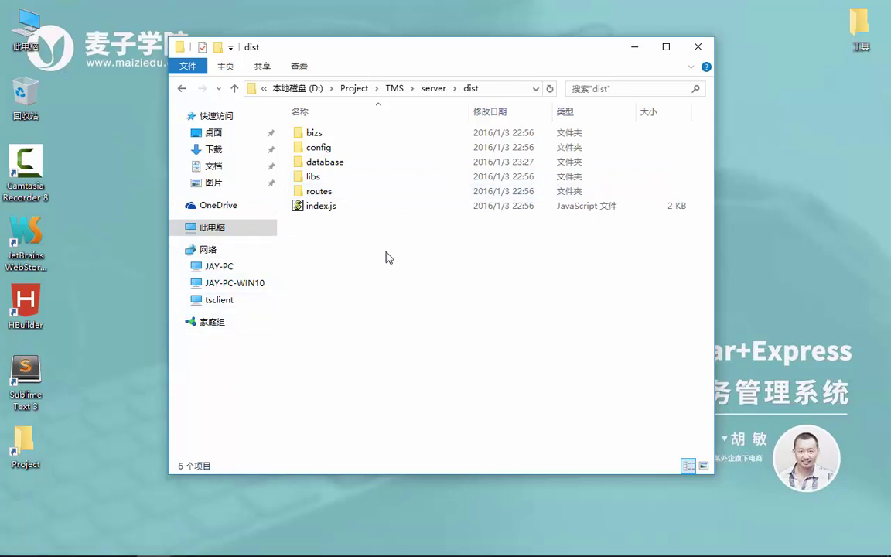
- Open a new console in the dist folder with cmd and bring the course mind map forward
left_click(491, 87)
type("cmd.exe")
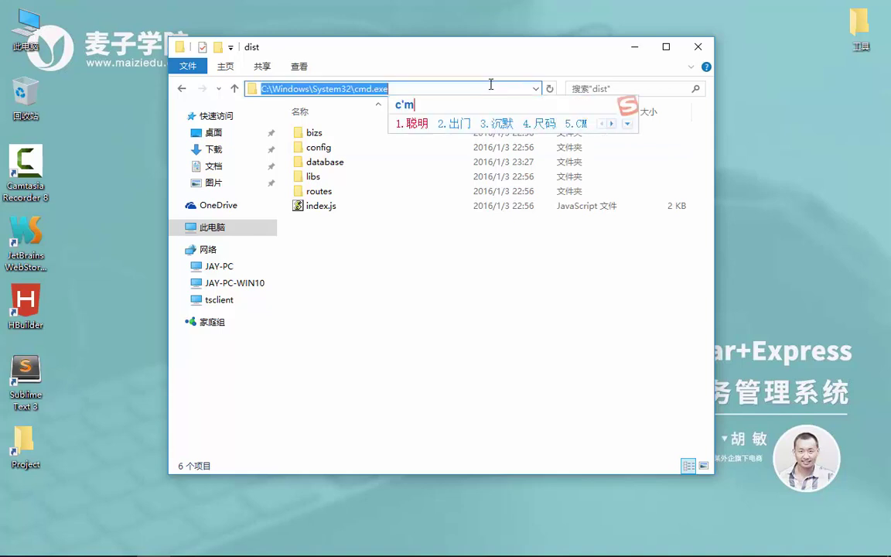
key("Return")
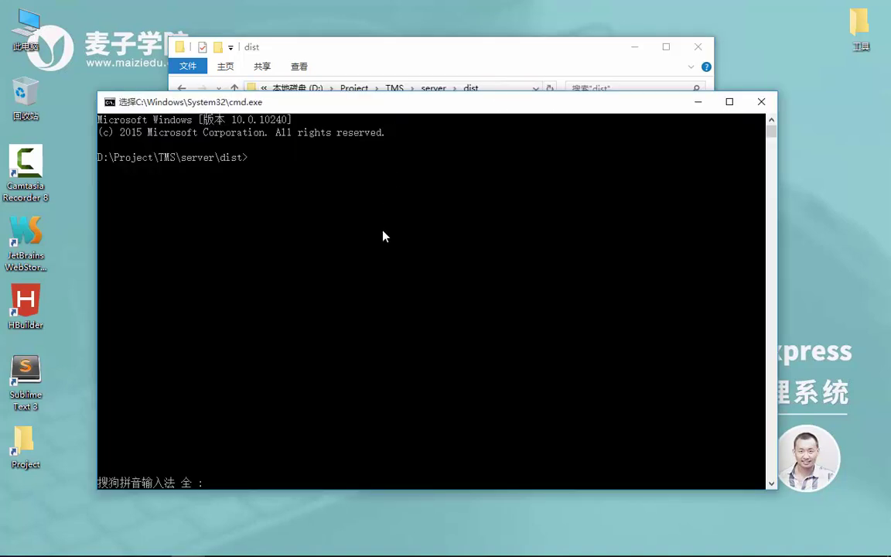
left_click(383, 232)
mouse_move(85, 542)
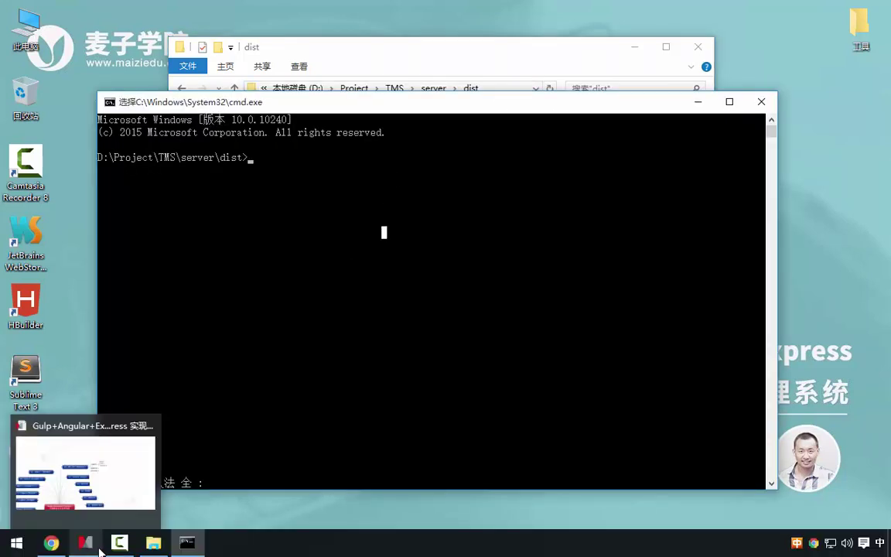
left_click(87, 542)
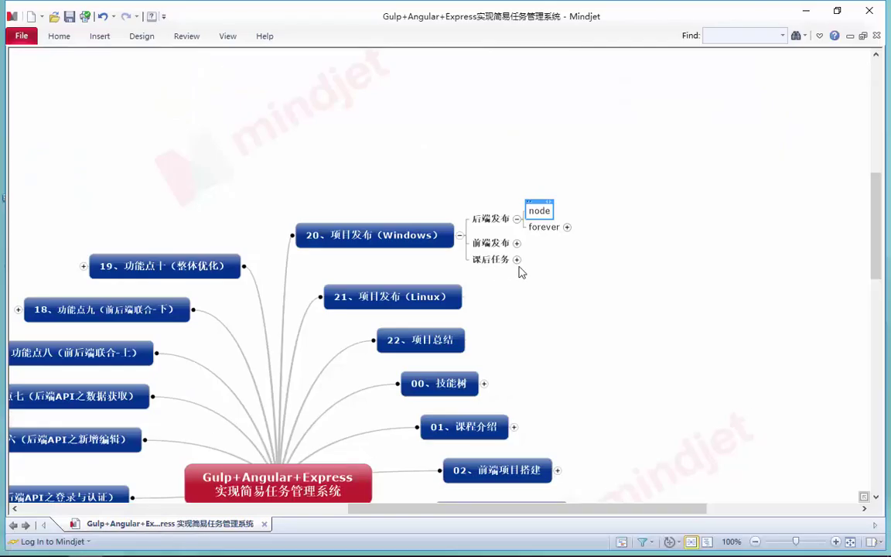
- Expand the forever topic and review its GitHub link, forever start and forever stop subtopics
left_click(567, 228)
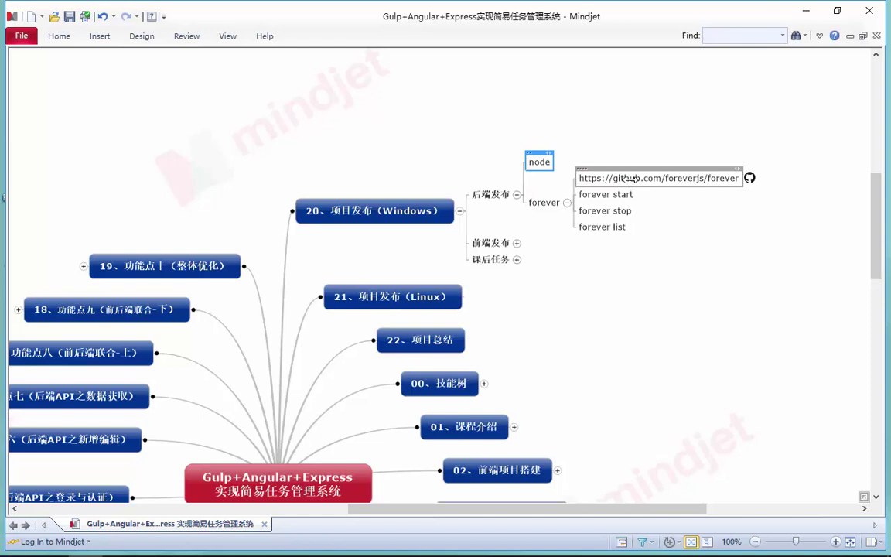
left_click(647, 179)
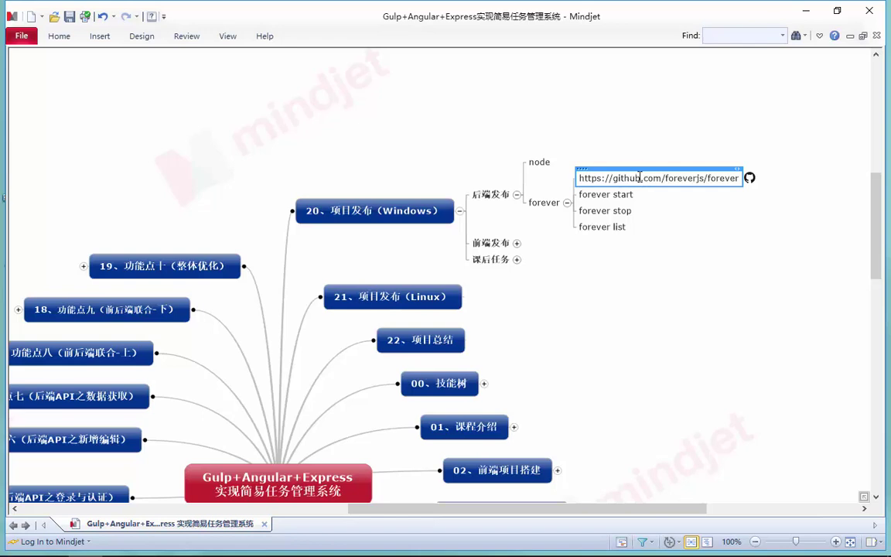
left_click(592, 195)
left_click(623, 212)
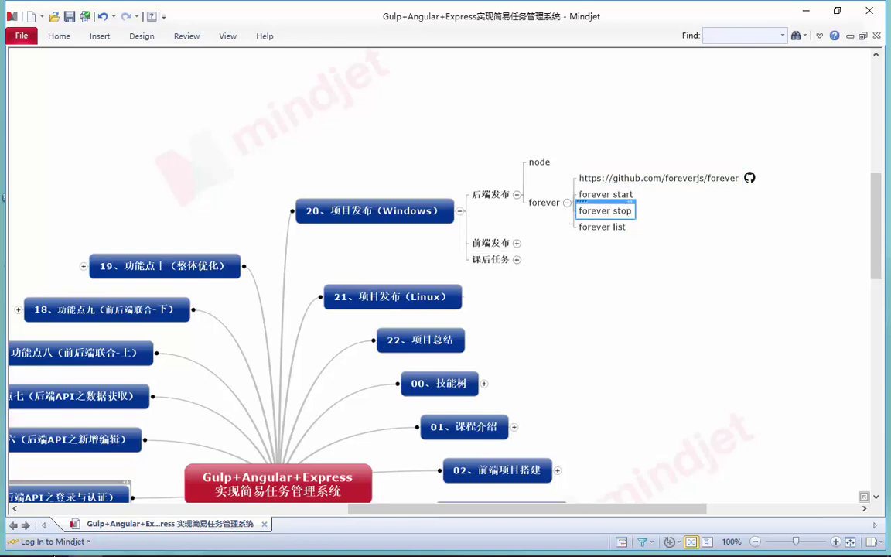
mouse_move(50, 545)
left_click(119, 422)
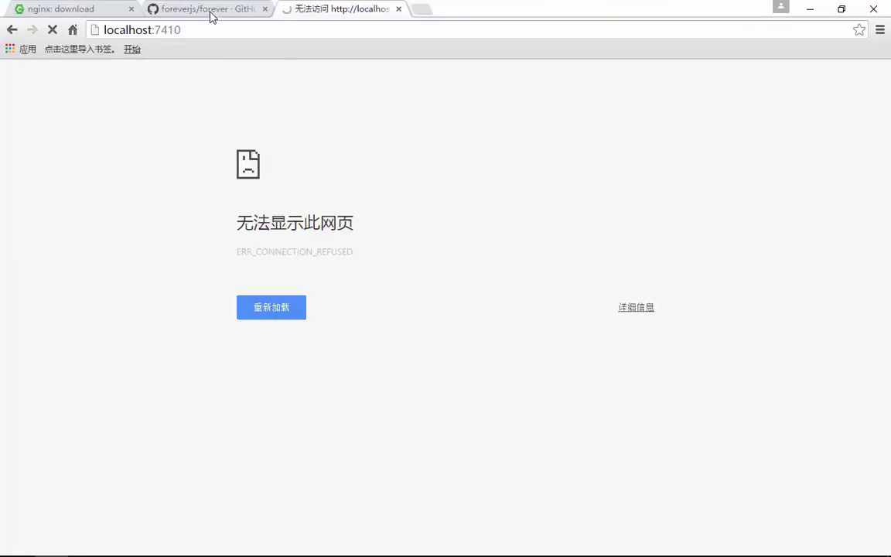
- View the foreverjs/forever GitHub repository page, then start typing npm in the dist console
left_click(210, 15)
scroll(263, 131, "down", 4)
scroll(284, 129, "up", 4)
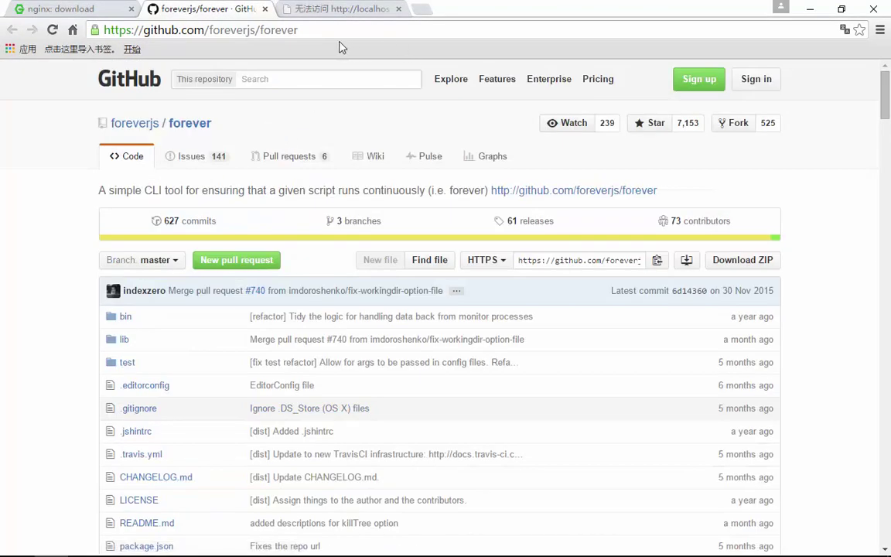
left_click(368, 30)
left_click(186, 545)
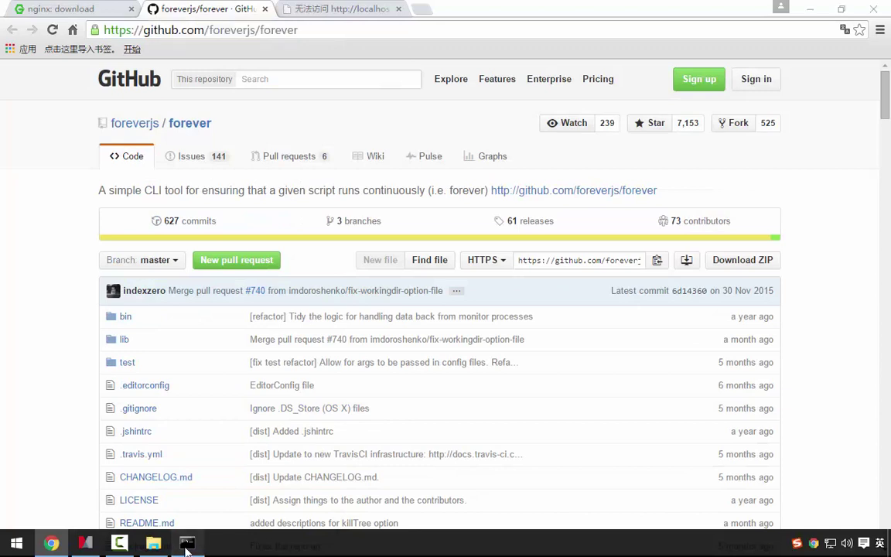
type("npm")
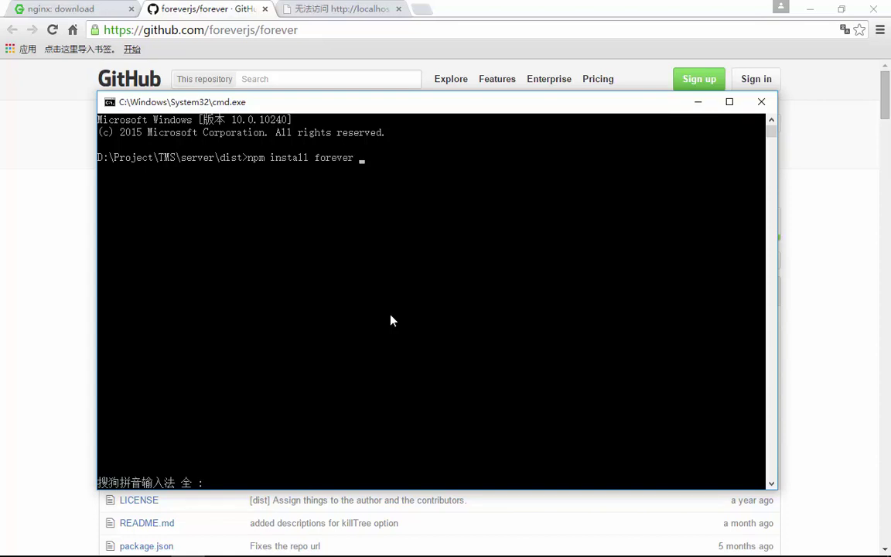
- Run npm install forever -g, then minimize Chrome and the mind map
type("install forever -g")
key("Return")
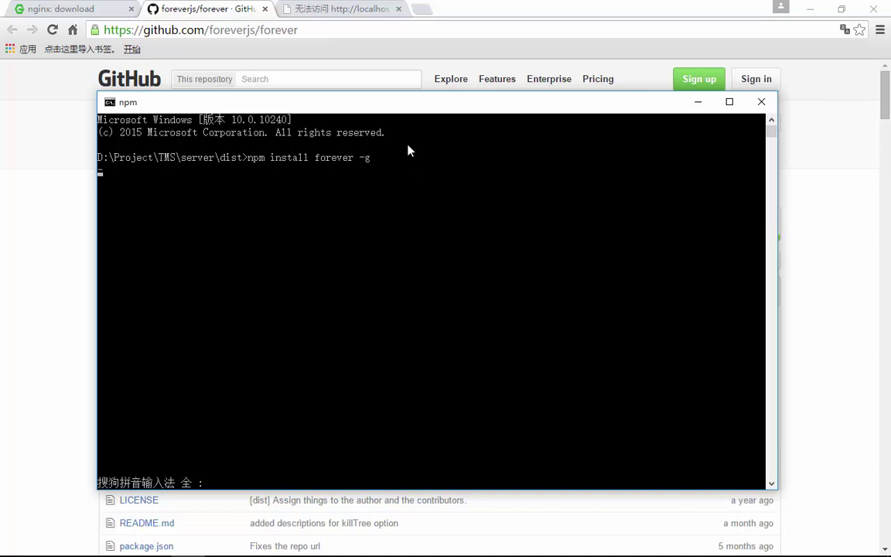
left_click(820, 142)
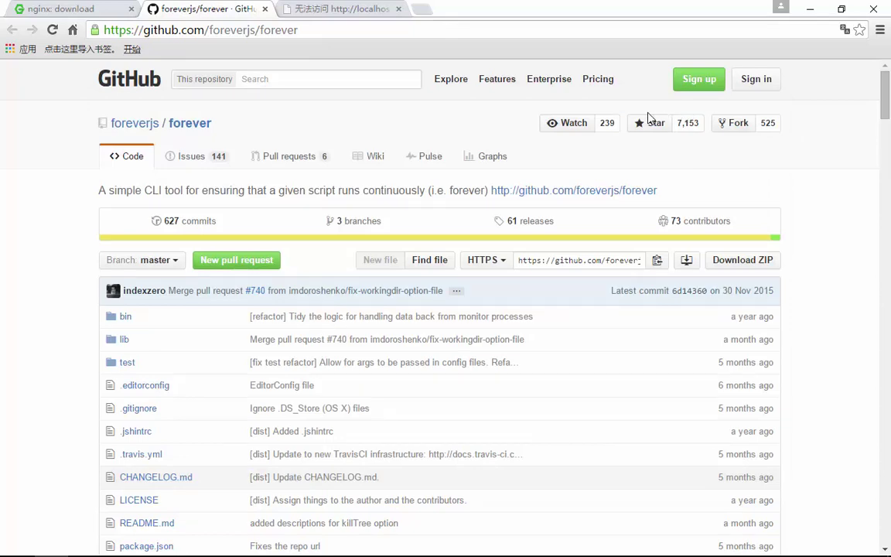
left_click(810, 9)
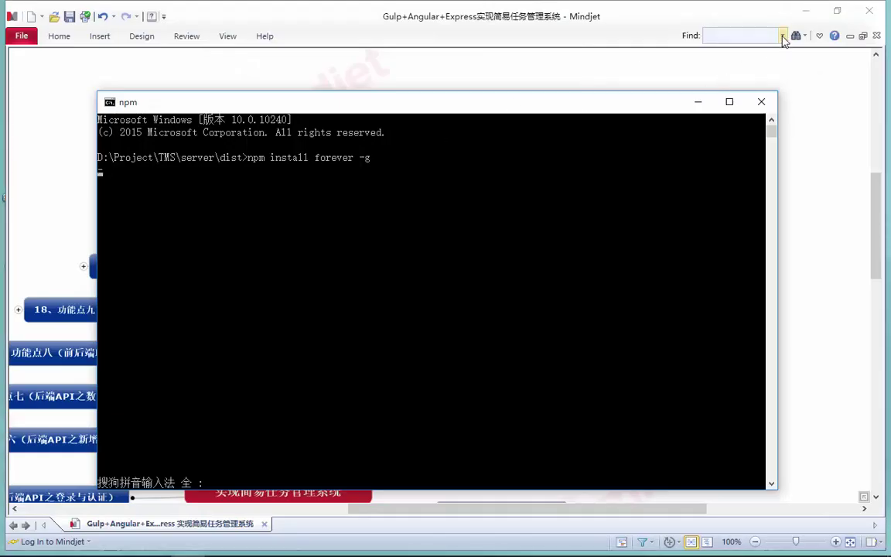
left_click(805, 11)
- Create a folder named publish on the desktop and open it
left_click(573, 46)
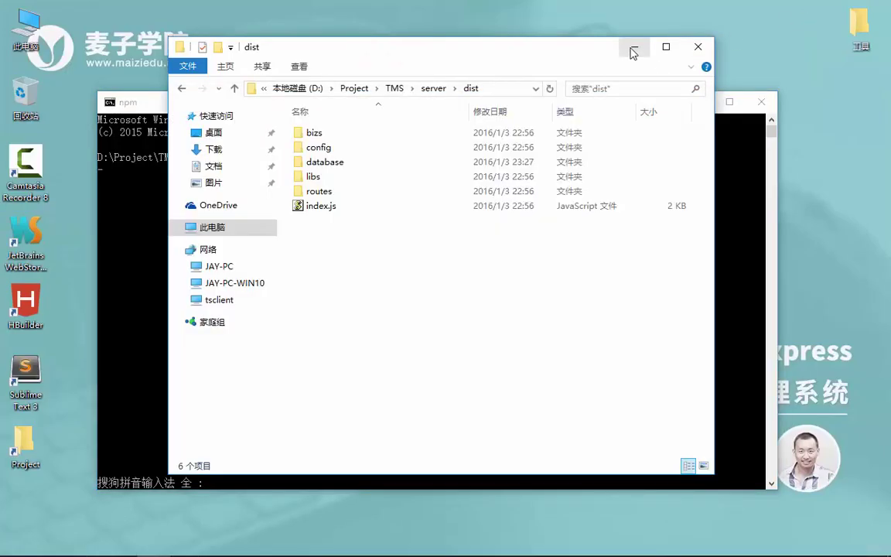
left_click(633, 52)
left_click_drag(575, 105, 756, 87)
right_click(146, 159)
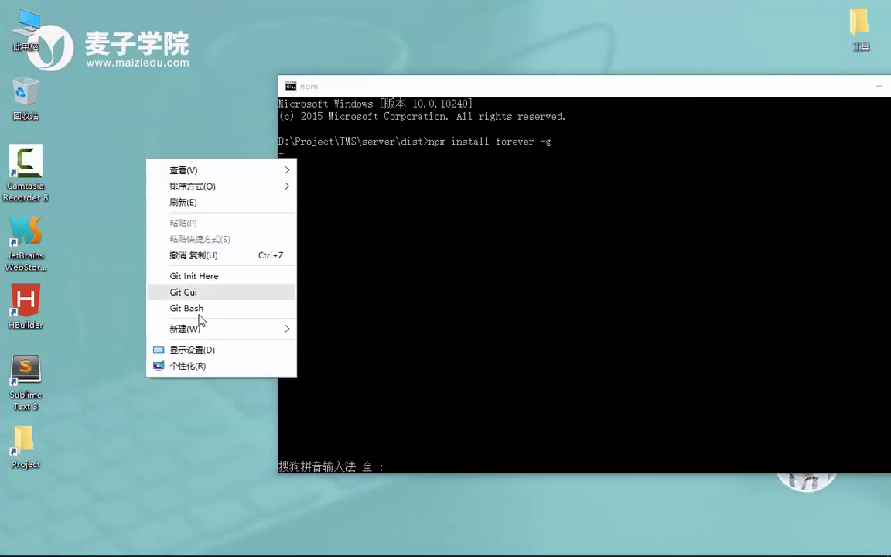
mouse_move(219, 332)
left_click(318, 325)
type("p")
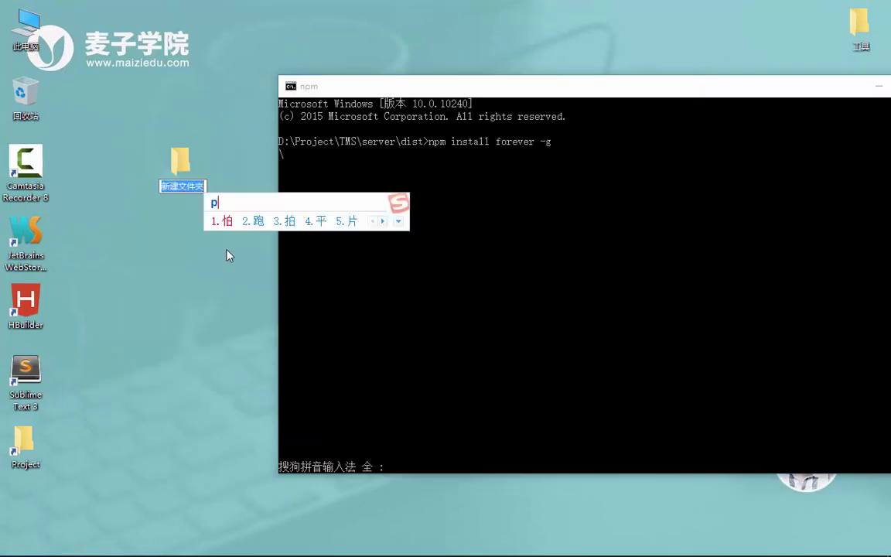
type("ublish")
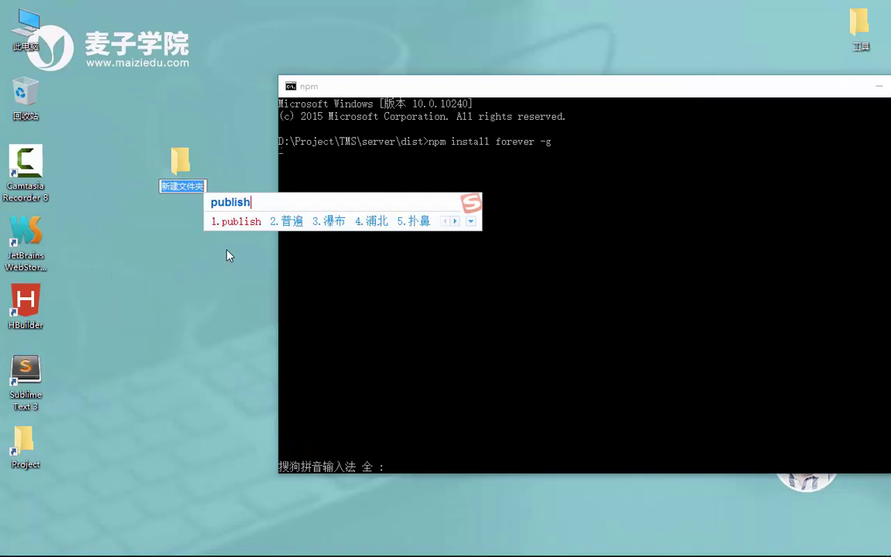
key("Return")
key("Return")
double_click(175, 164)
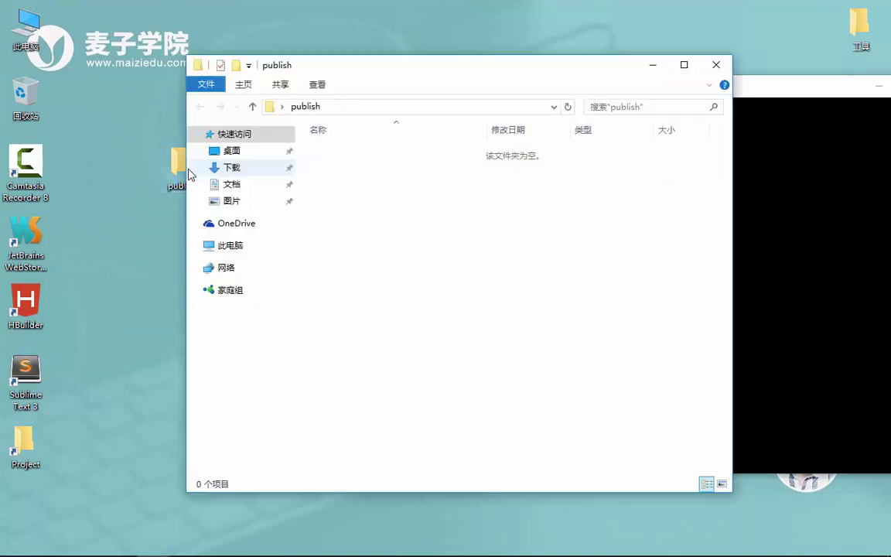
- Create two subfolders in publish named app and server
right_click(413, 191)
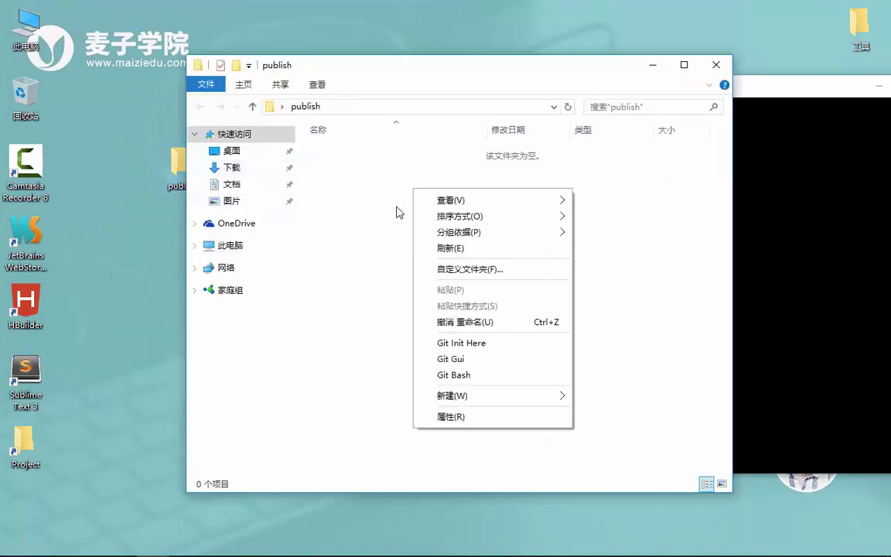
mouse_move(557, 395)
left_click(594, 396)
type("app")
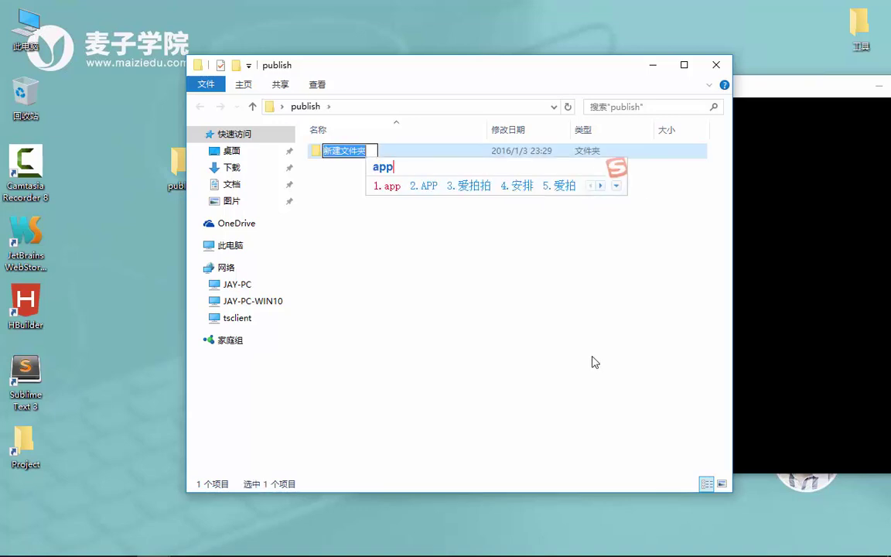
key("Return")
key("Return")
right_click(544, 291)
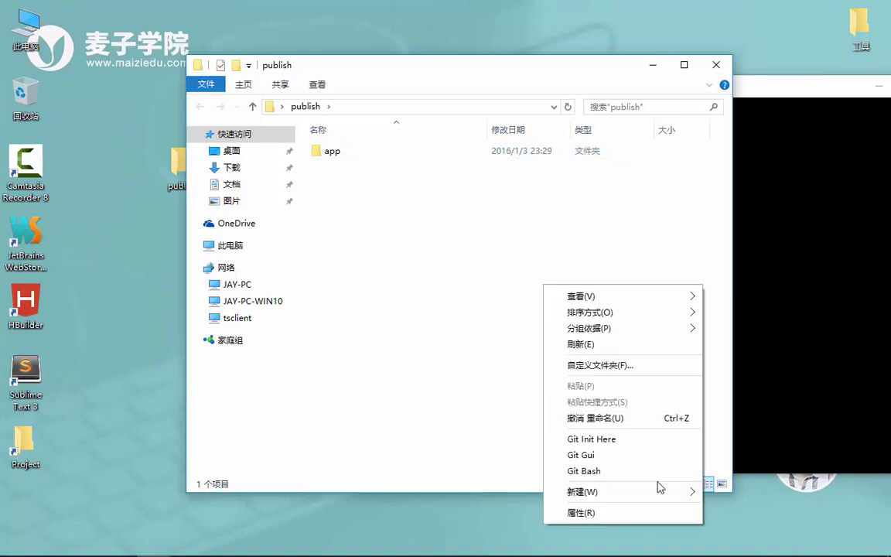
mouse_move(588, 490)
left_click(739, 340)
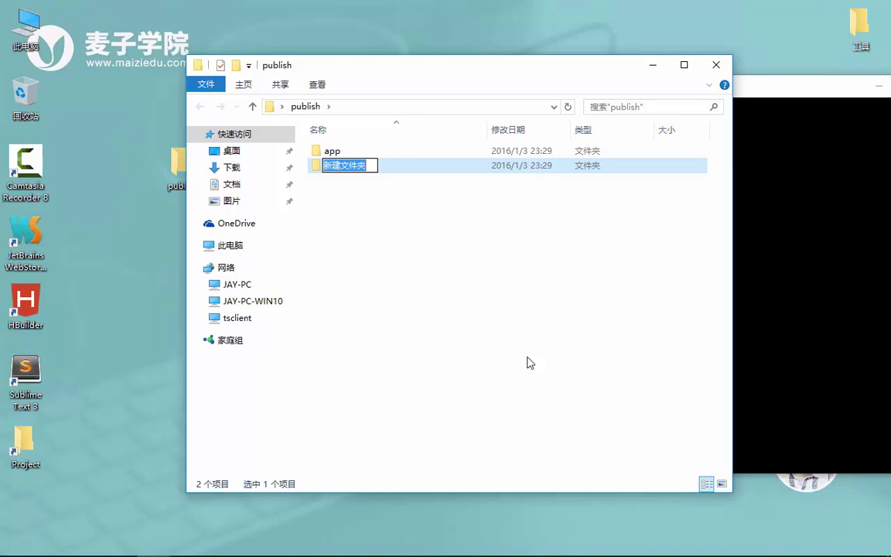
type("server")
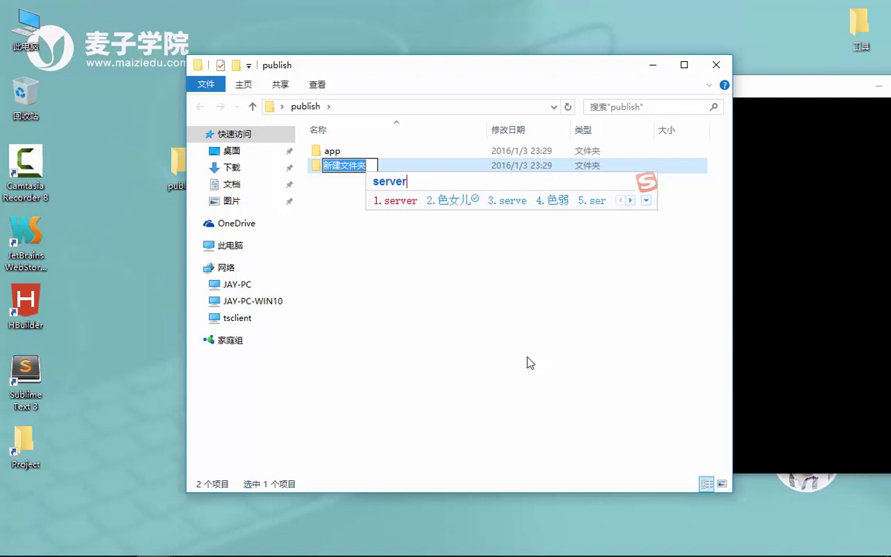
key("Return")
key("Return")
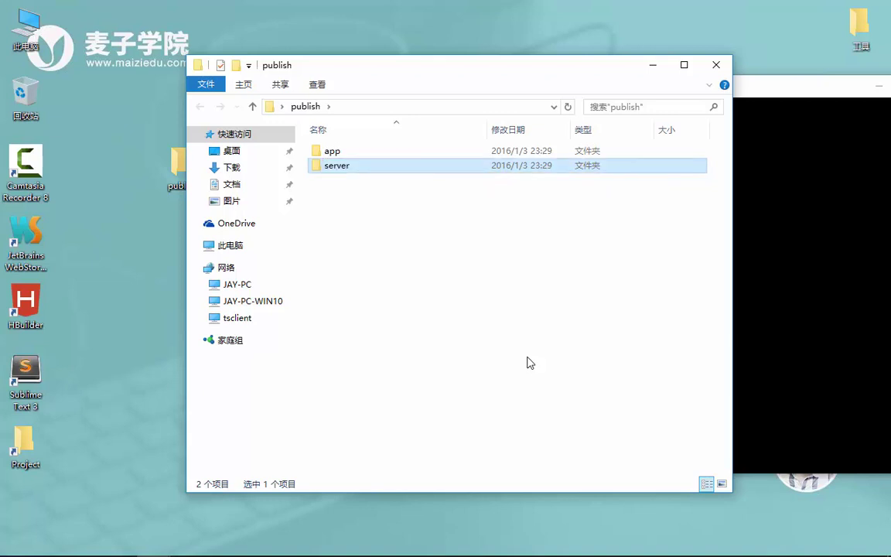
- Copy the six items from server\dist into publish\app
mouse_move(119, 542)
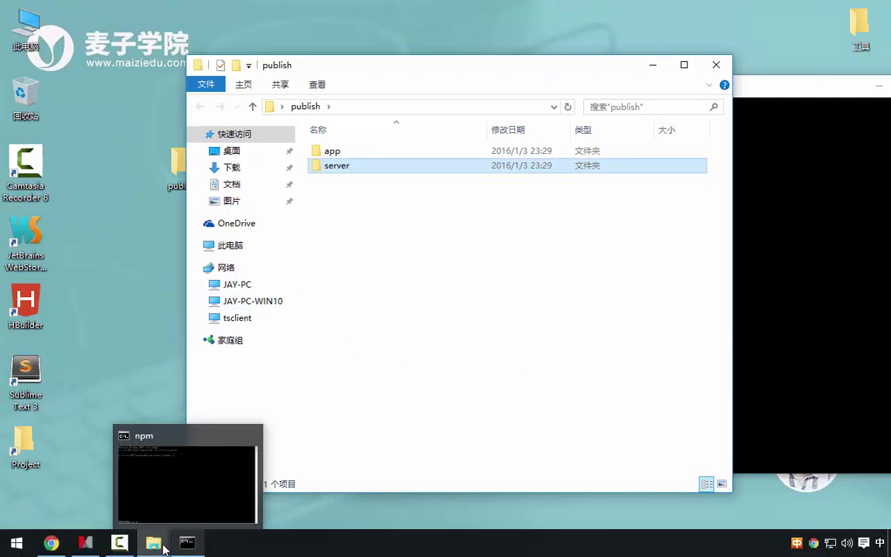
mouse_move(153, 542)
left_click(82, 418)
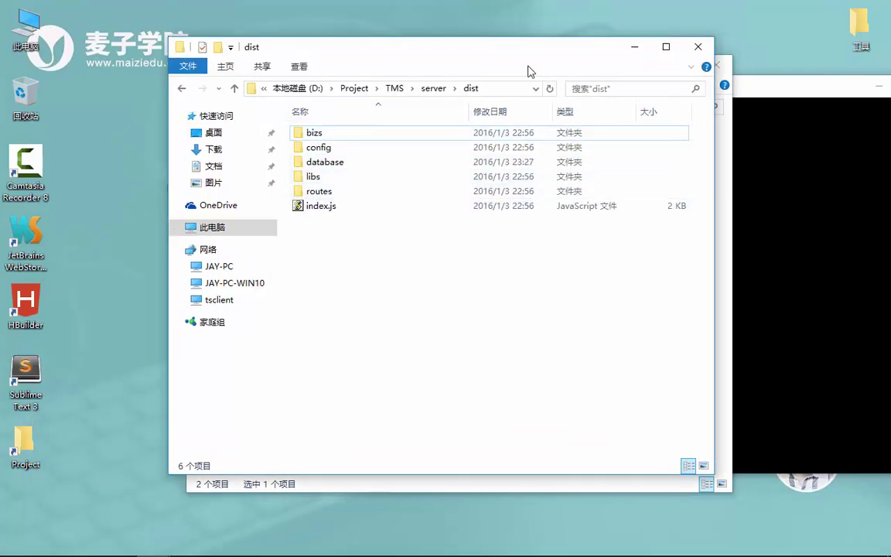
left_click_drag(529, 66, 354, 259)
left_click(420, 172)
double_click(363, 152)
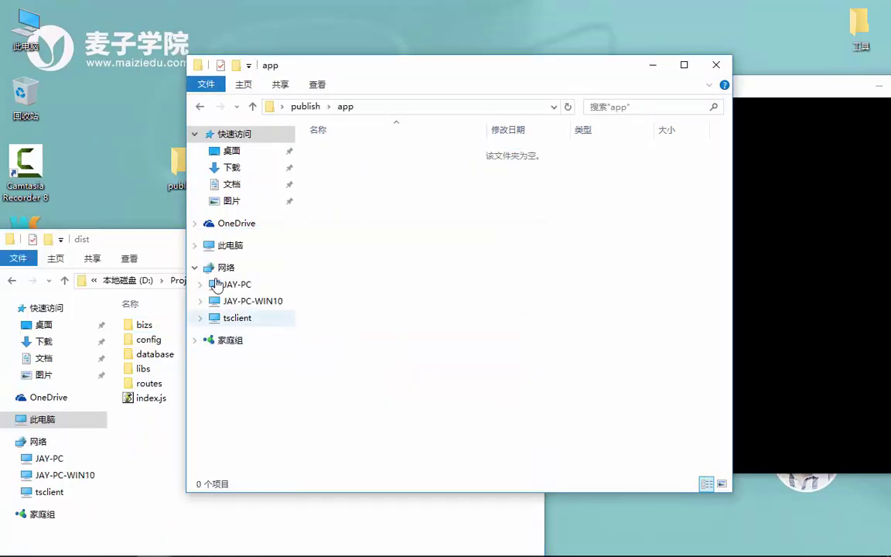
left_click(305, 106)
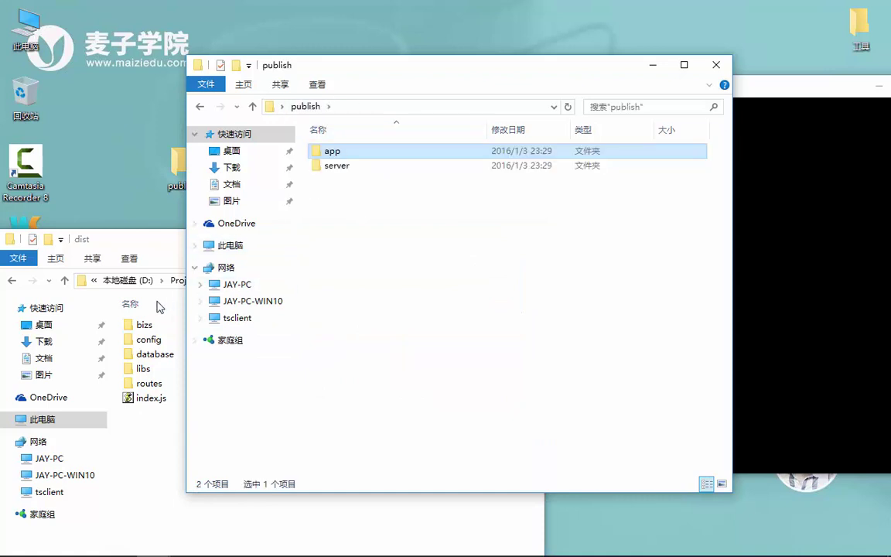
left_click(149, 243)
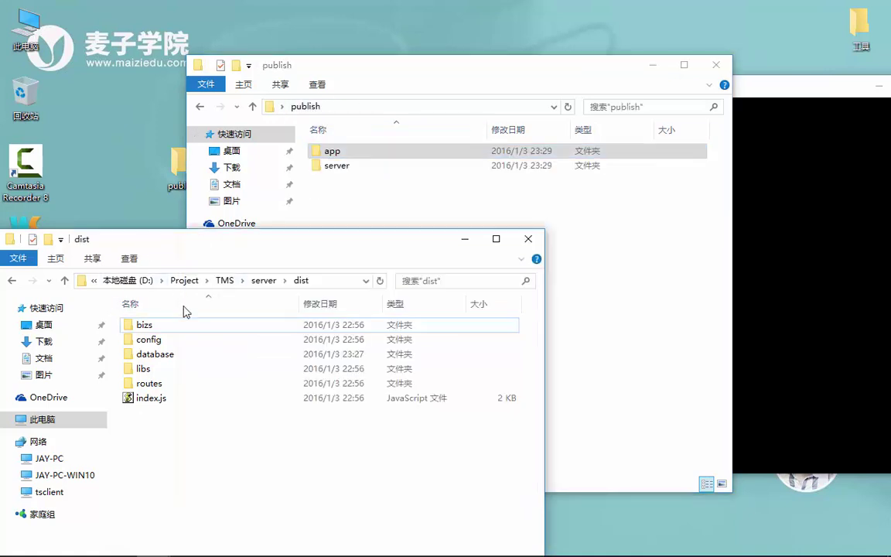
left_click(155, 401, "shift")
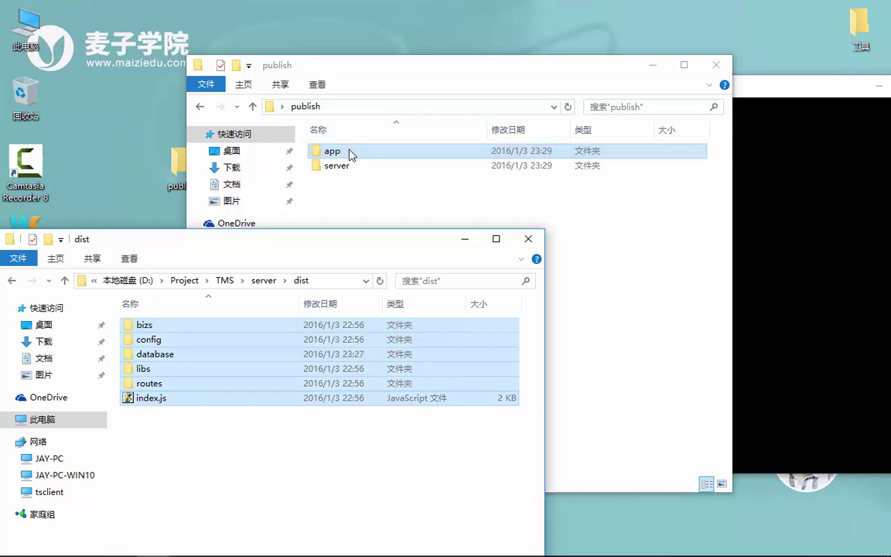
double_click(349, 151)
key("ctrl+v")
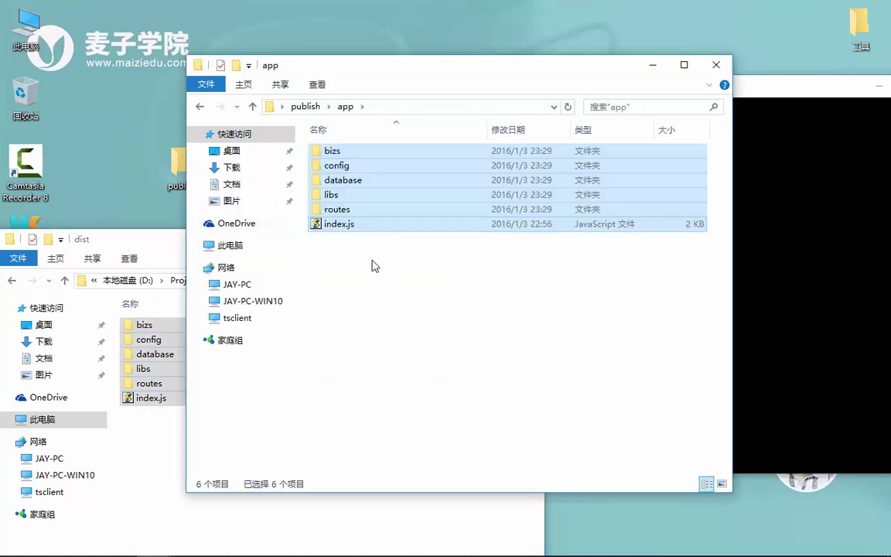
- Copy the server's package.json into publish\app
left_click(170, 241)
left_click(263, 281)
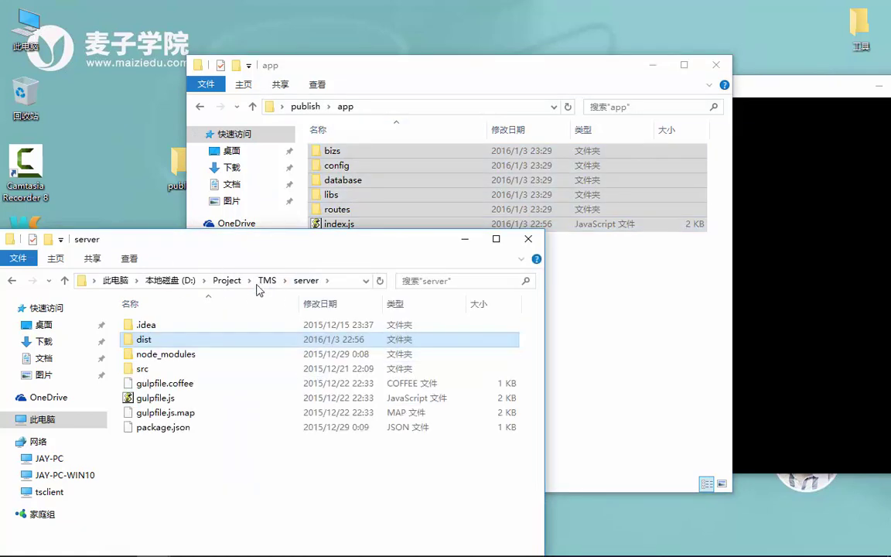
left_click(171, 433)
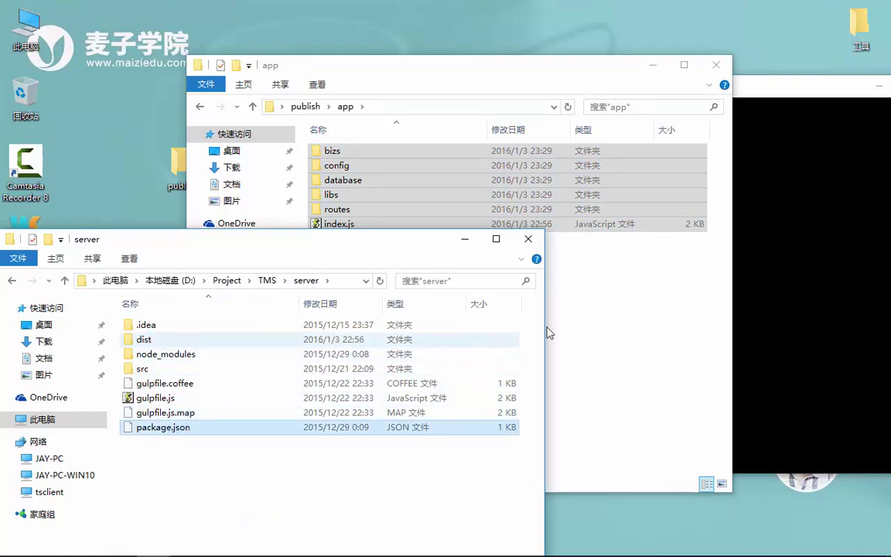
left_click(612, 313)
key("ctrl+v")
left_click(404, 264)
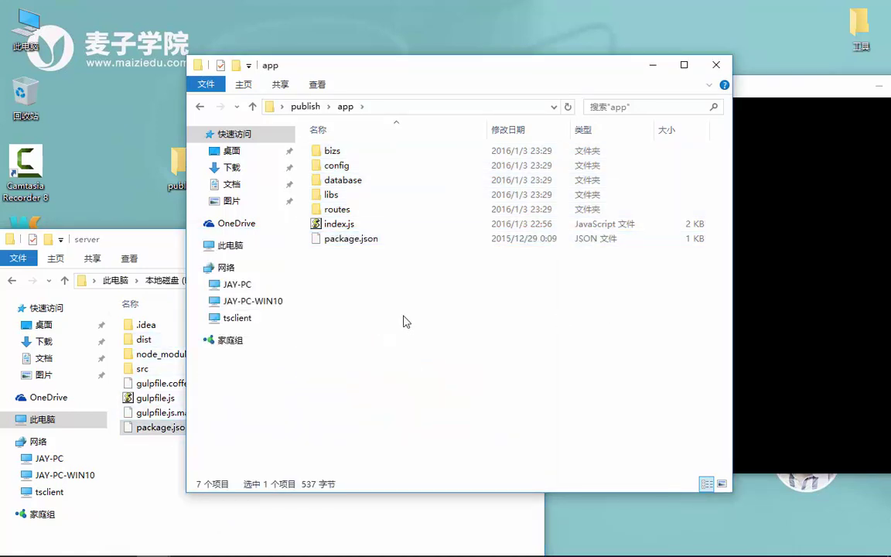
- Open publish\server in one window and the TMS client folder in the other
left_click(306, 106)
double_click(342, 166)
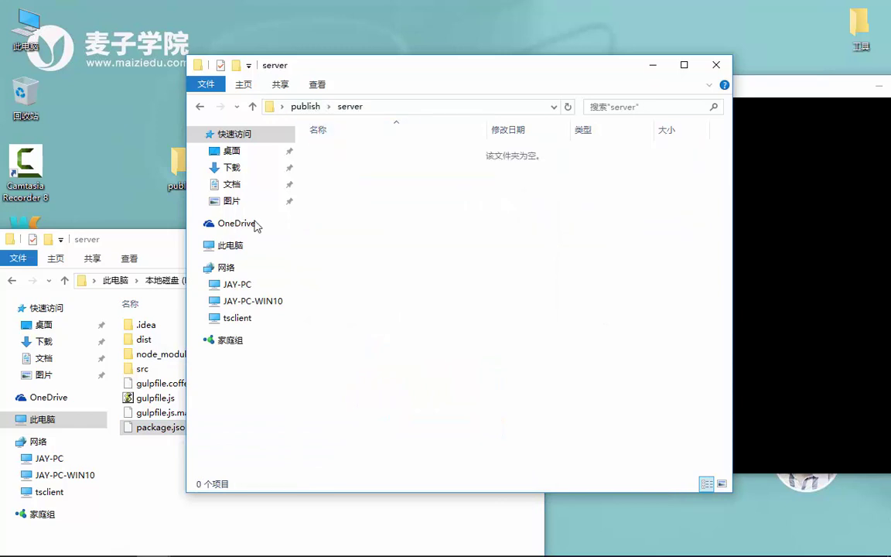
left_click(152, 253)
left_click(267, 280)
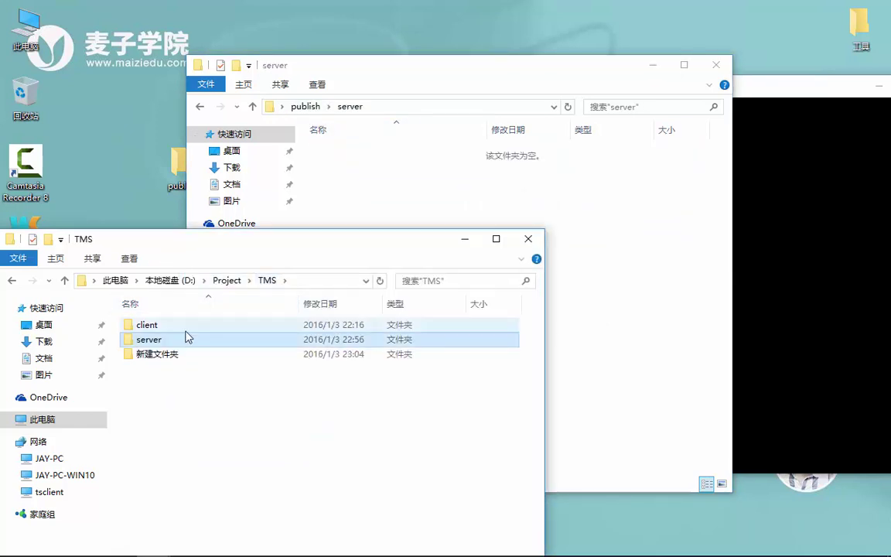
double_click(164, 327)
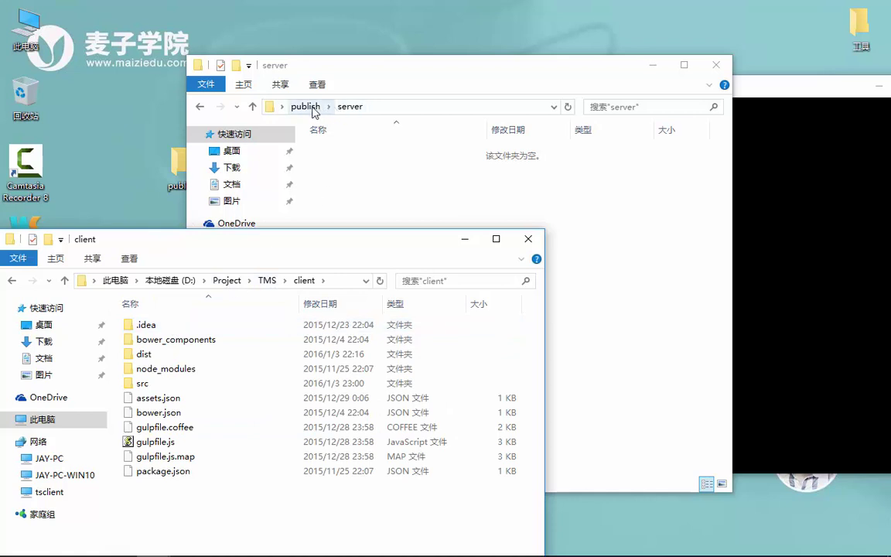
- Move all seven items from publish\app into publish\server, leaving app empty
left_click(307, 107)
double_click(329, 149)
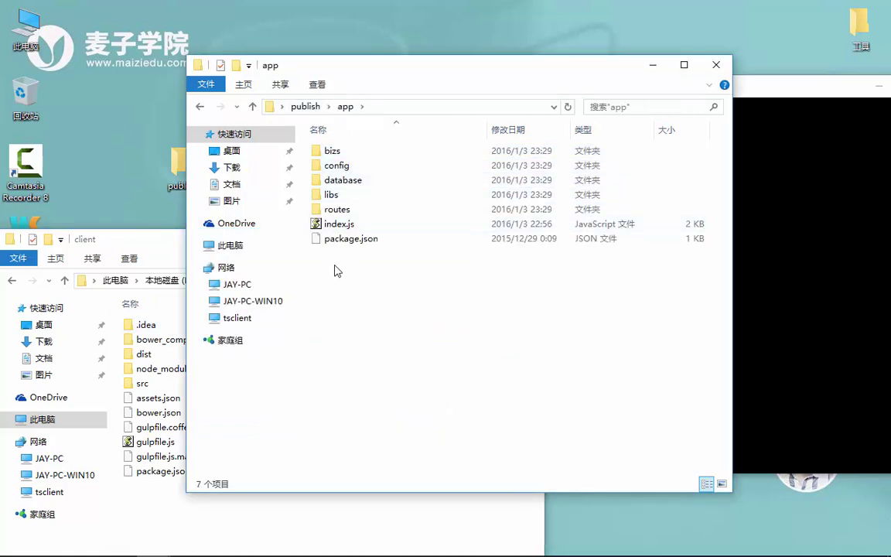
left_click_drag(317, 259, 420, 155)
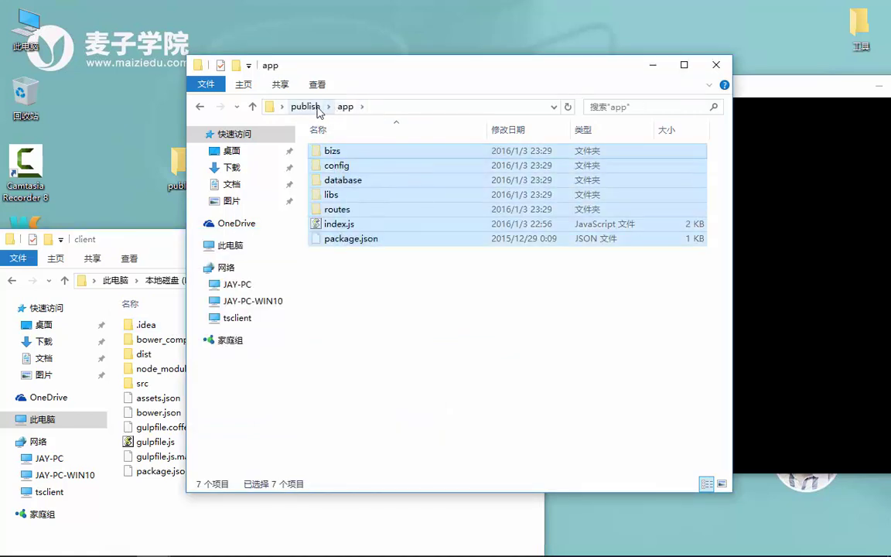
left_click(305, 106)
double_click(339, 165)
key("ctrl+v")
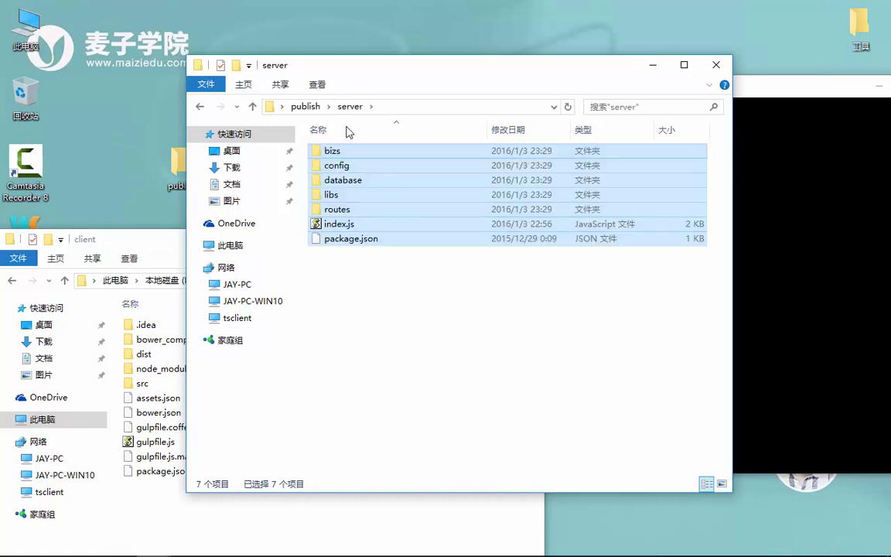
left_click(318, 107)
double_click(356, 158)
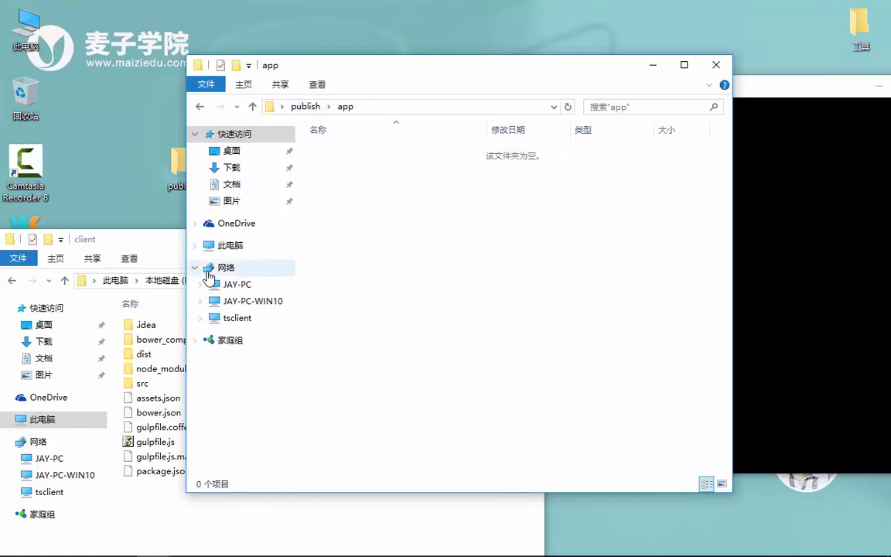
- Copy the client dist folder's app, assets and index.html into publish\app
left_click(170, 248)
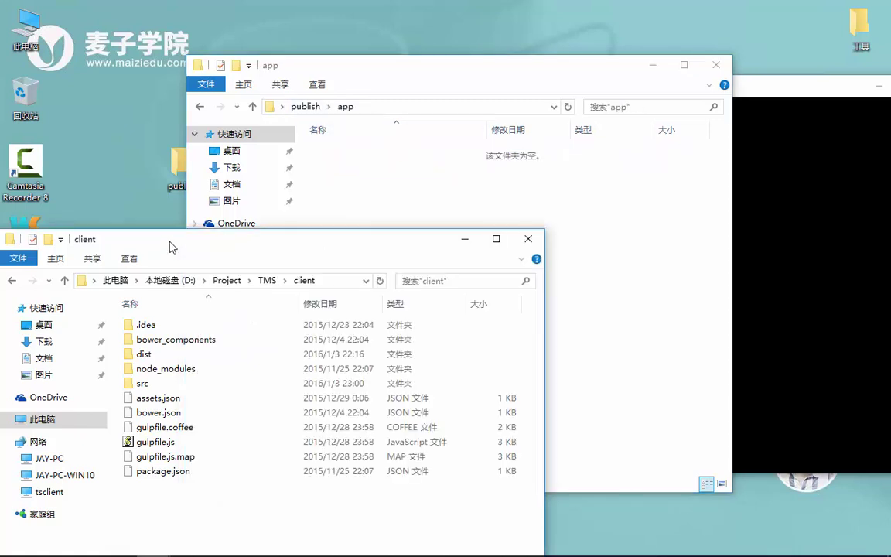
double_click(167, 356)
left_click_drag(156, 384, 232, 296)
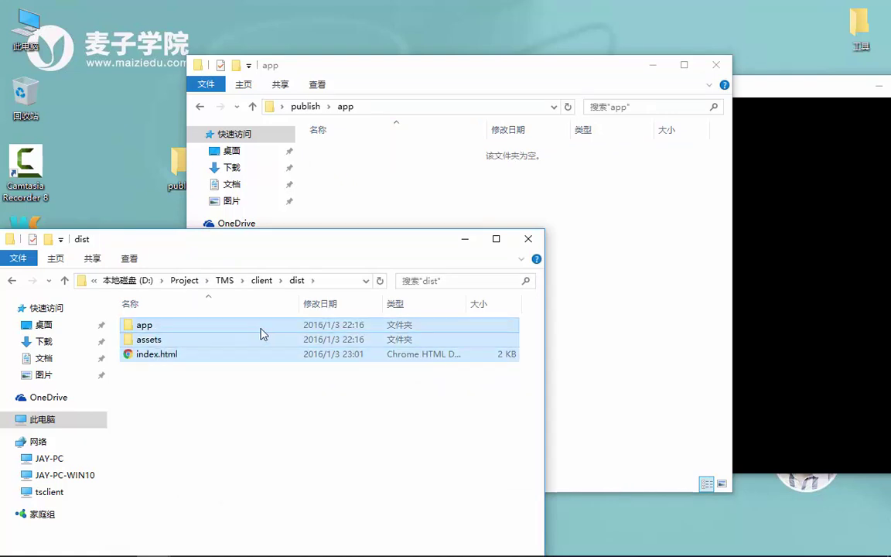
key("ctrl+c")
left_click(623, 257)
key("ctrl+v")
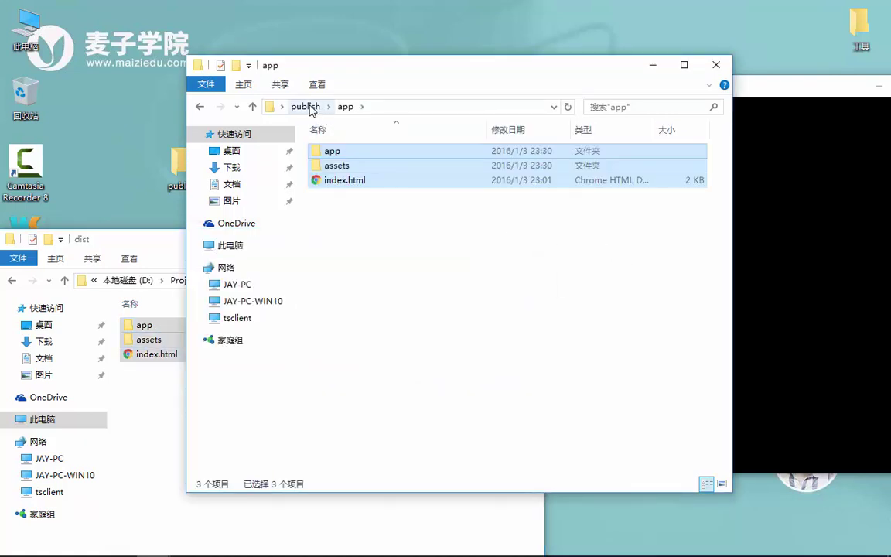
- Copy the client package.json into publish\app and close the client project window
left_click(178, 267)
left_click(263, 281)
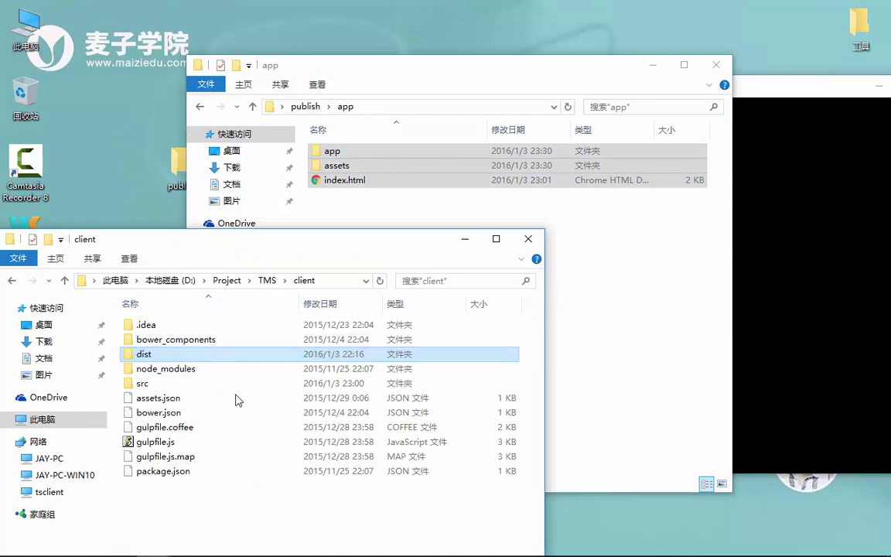
left_click(189, 443)
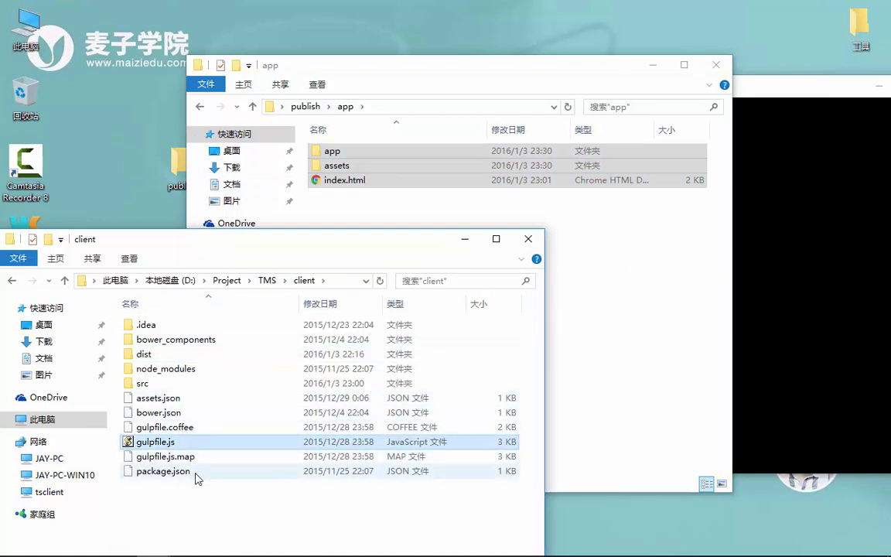
left_click(166, 471)
left_click(608, 323)
key("ctrl+v")
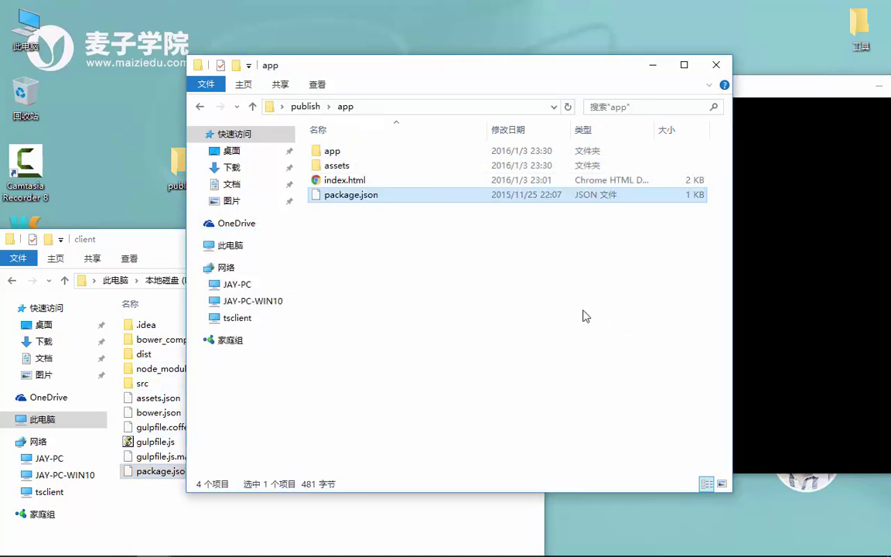
key("alt+Tab")
left_click(578, 239)
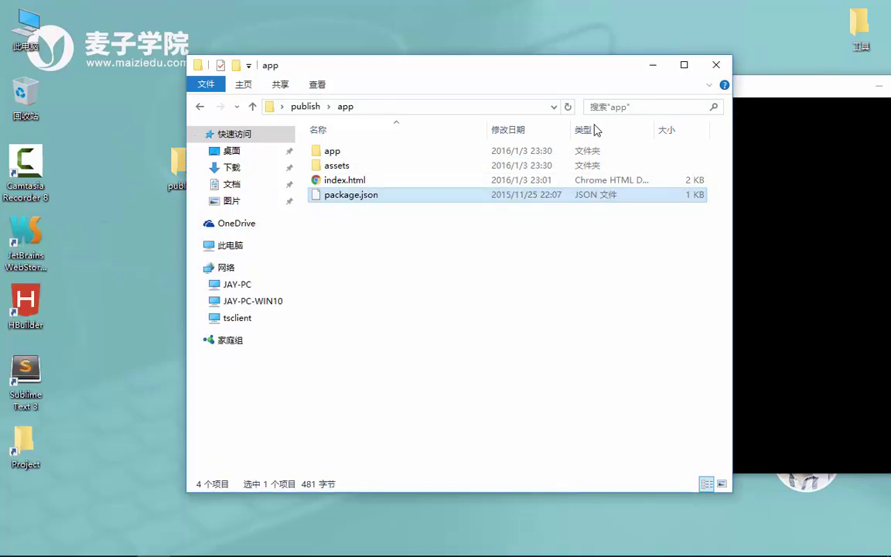
left_click_drag(446, 85, 543, 93)
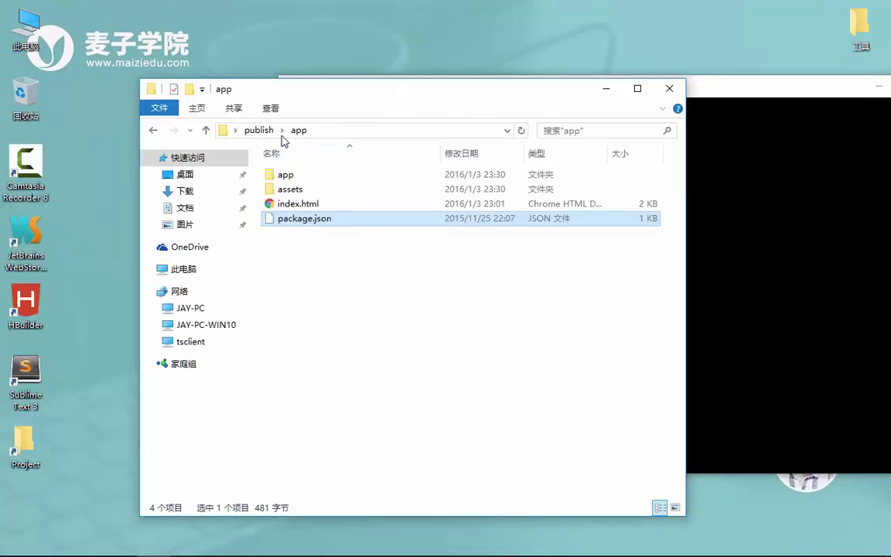
- Open a Command Prompt in the publish\server folder via the address bar
left_click(255, 130)
double_click(320, 191)
left_click(362, 129)
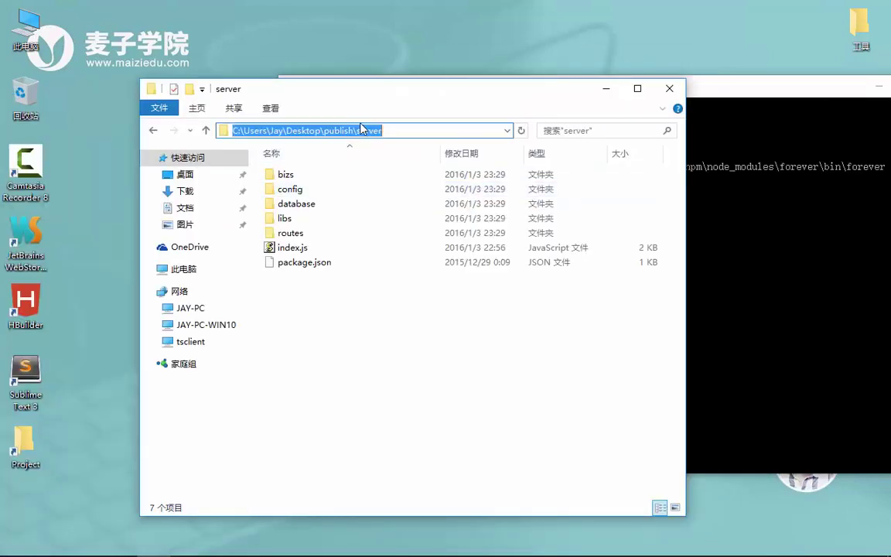
type("cmd")
key("Return")
- Run node index, then npm install --production after express is reported missing
key("Return")
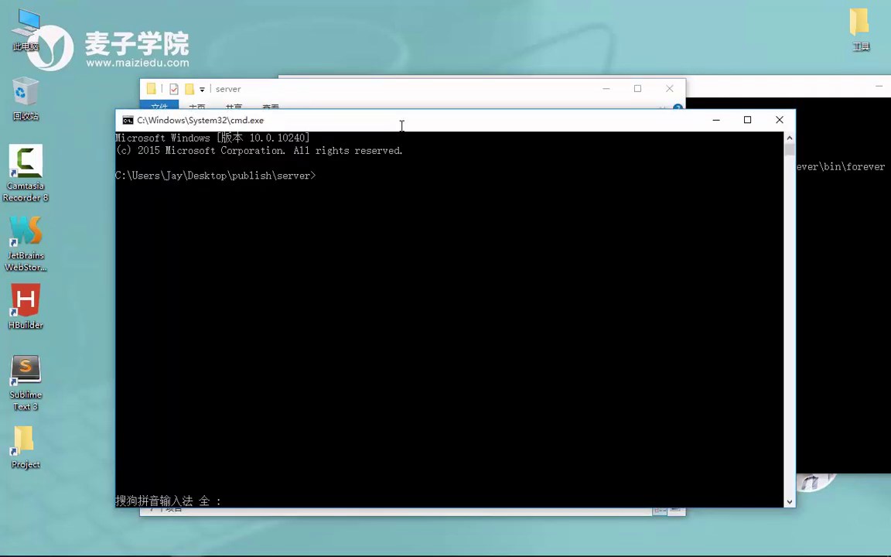
type("node")
key("Return")
type("index")
key("Return")
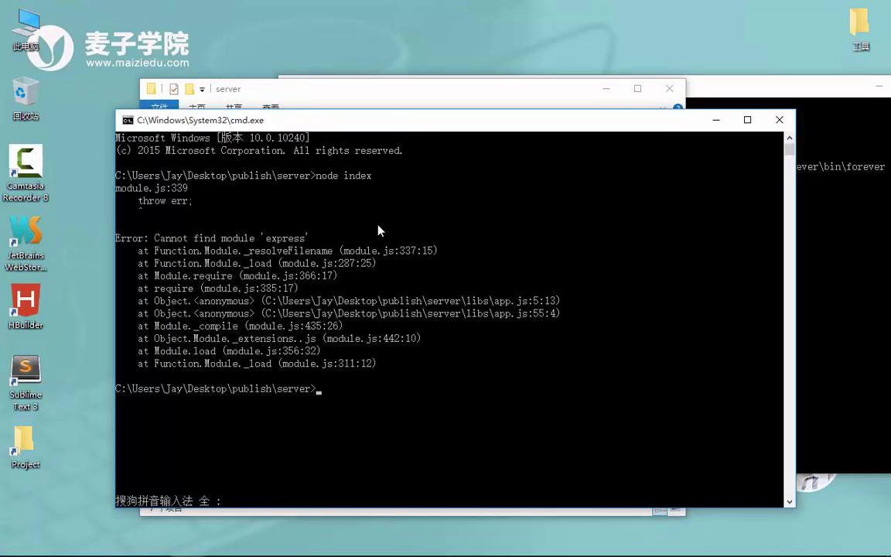
type("npm i")
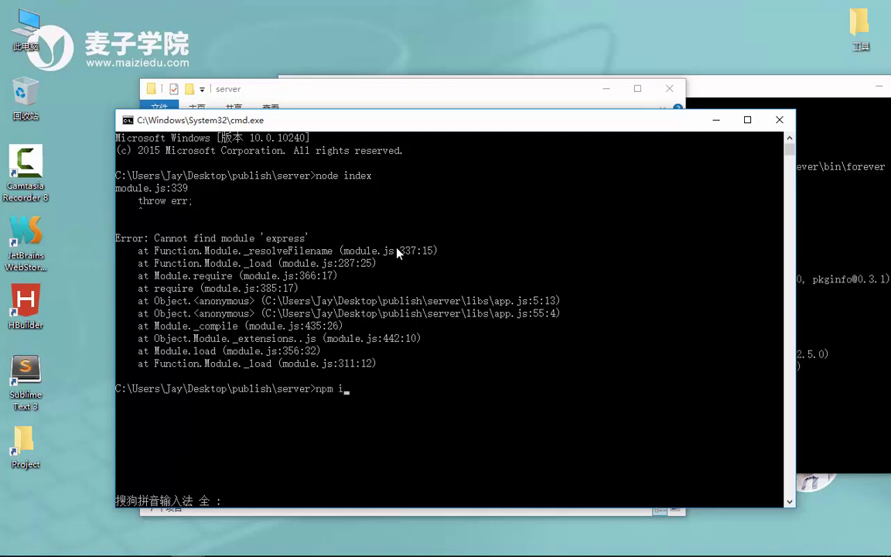
type("nstall --production")
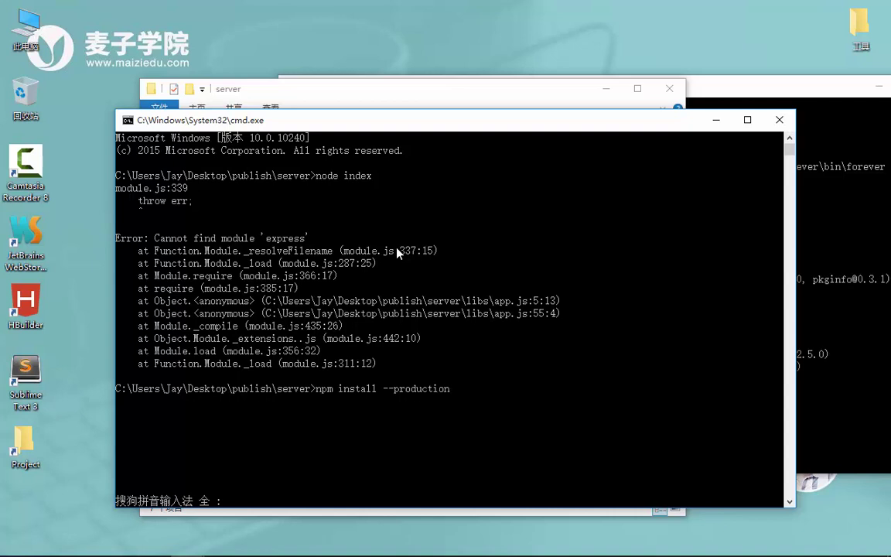
key("Return")
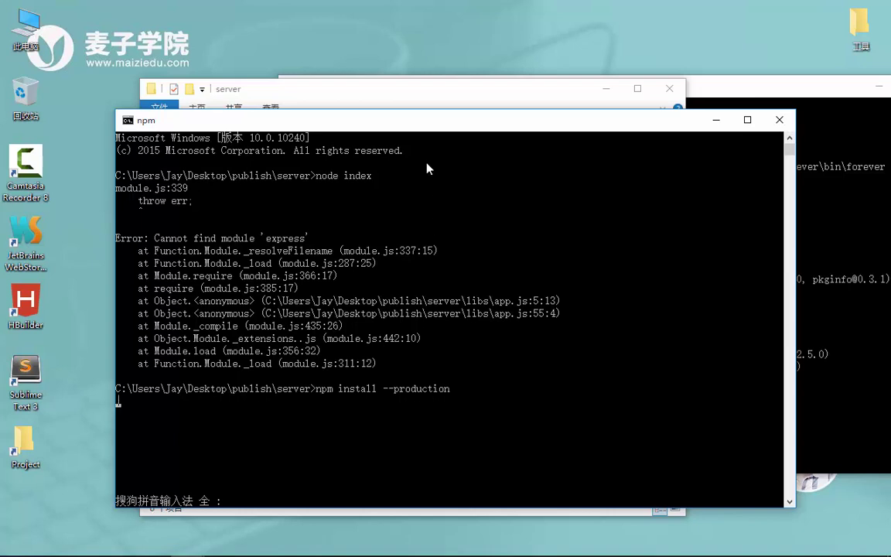
- Open the publish\server package.json in Sublime Text, maximized
left_click(481, 88)
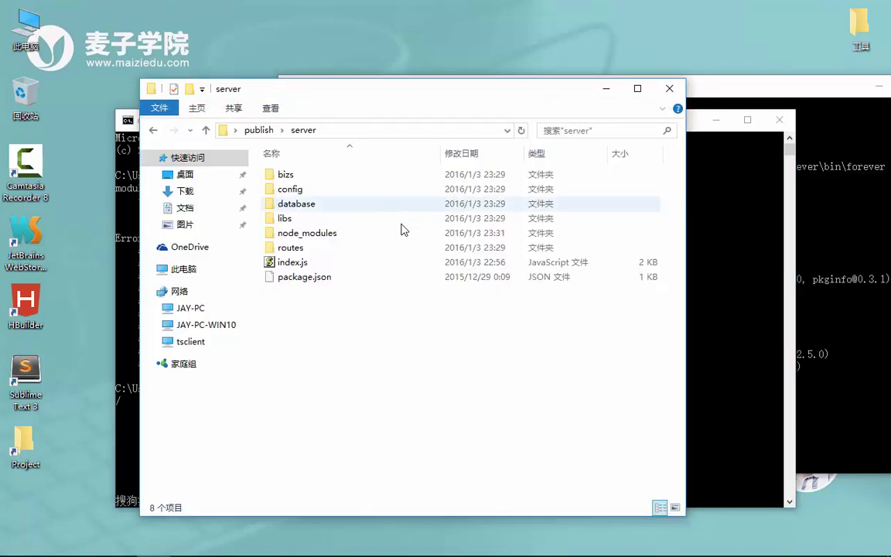
right_click(315, 277)
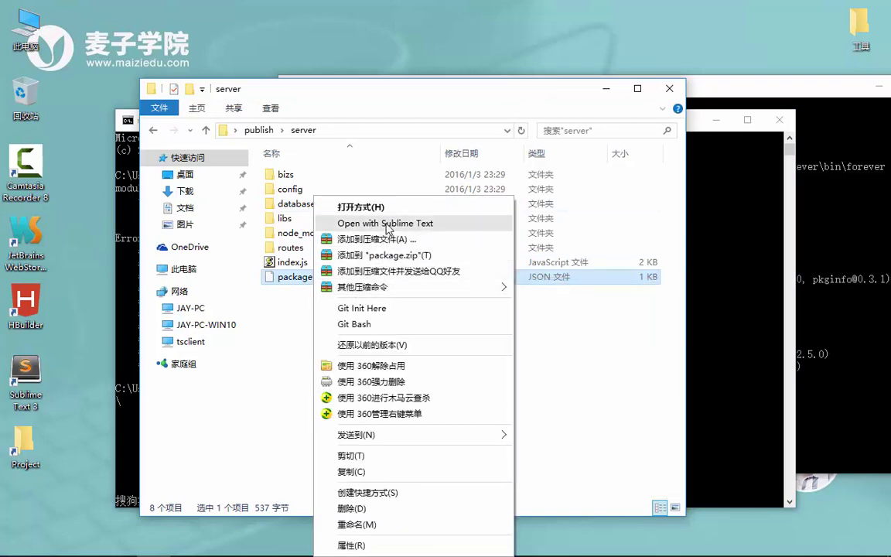
left_click(348, 203)
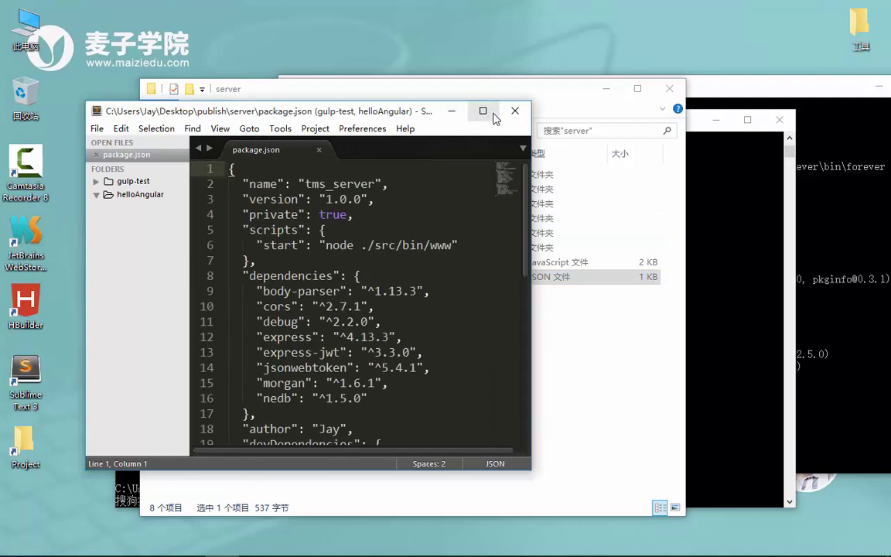
left_click(480, 109)
scroll(421, 164, "down", 3)
scroll(320, 226, "up", 3)
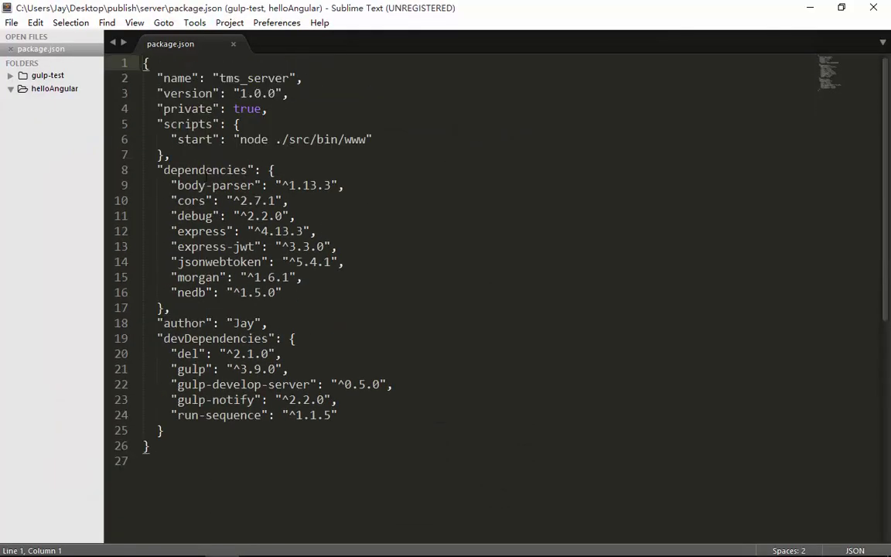
- Highlight the dependencies (body-parser to nedb) and devDependencies blocks, then close package.json
left_click(206, 171)
left_click_drag(172, 185, 171, 308)
left_click_drag(193, 170, 197, 308)
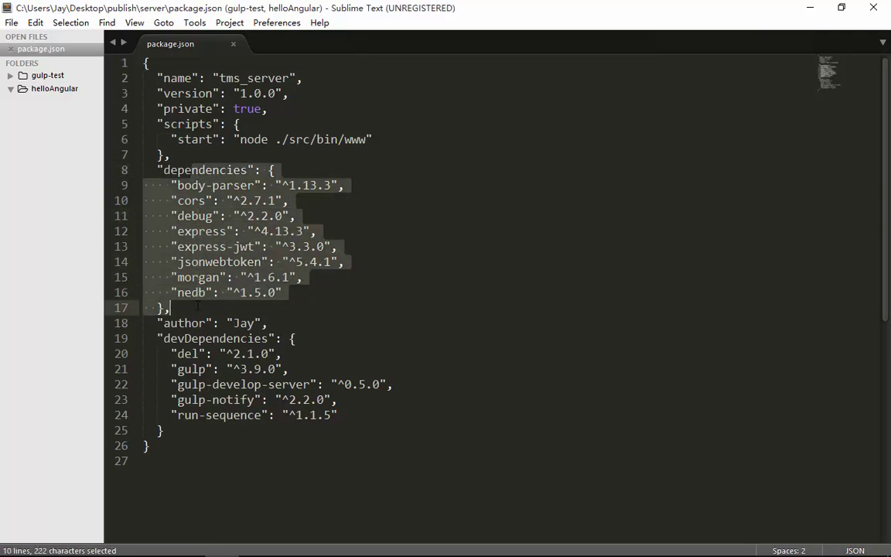
left_click_drag(214, 338, 249, 357)
left_click(175, 339)
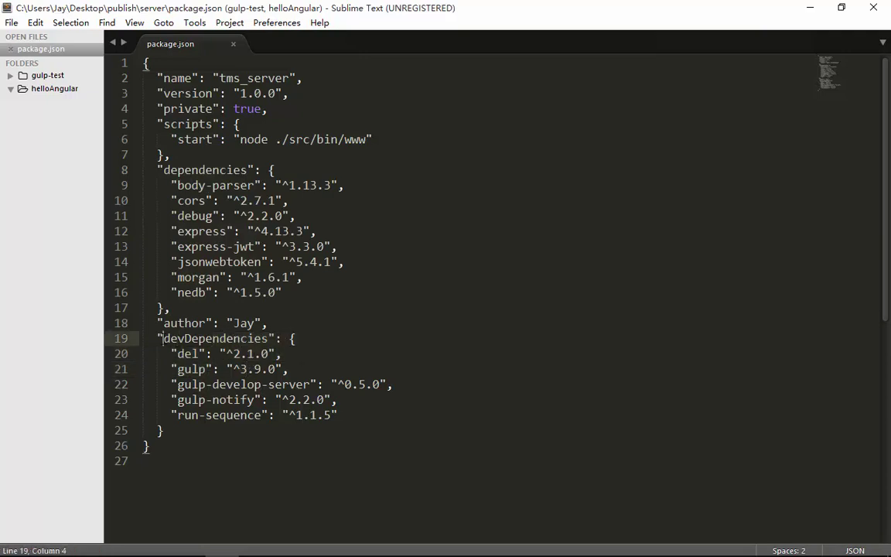
left_click_drag(205, 338, 255, 416)
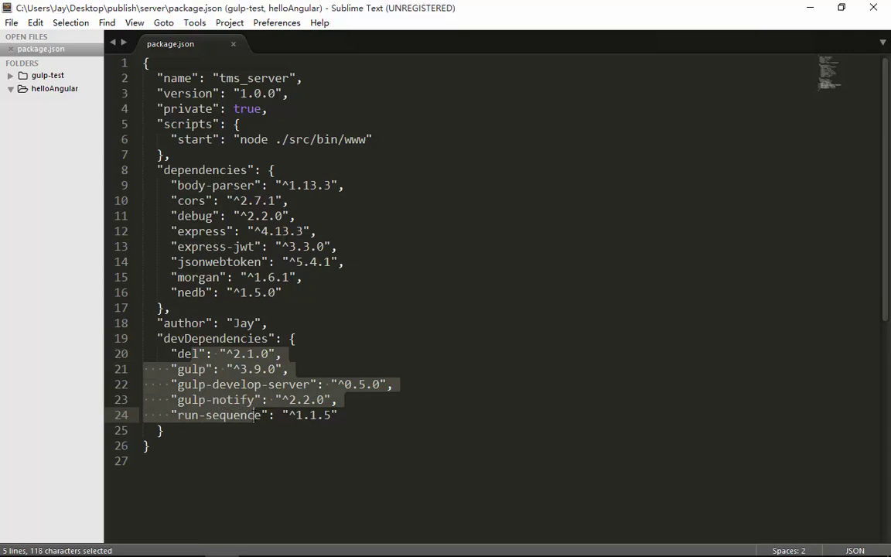
left_click(337, 311)
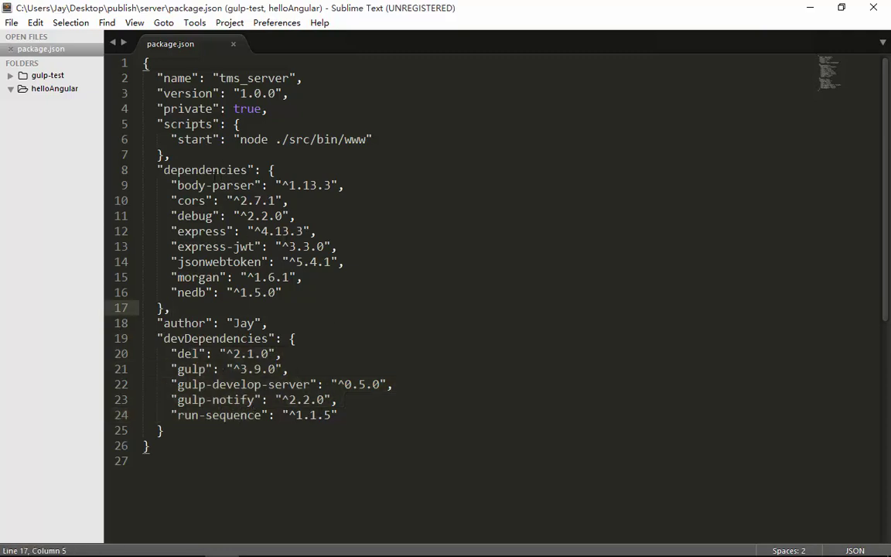
left_click_drag(199, 186, 199, 293)
left_click(245, 186)
left_click_drag(199, 185, 199, 293)
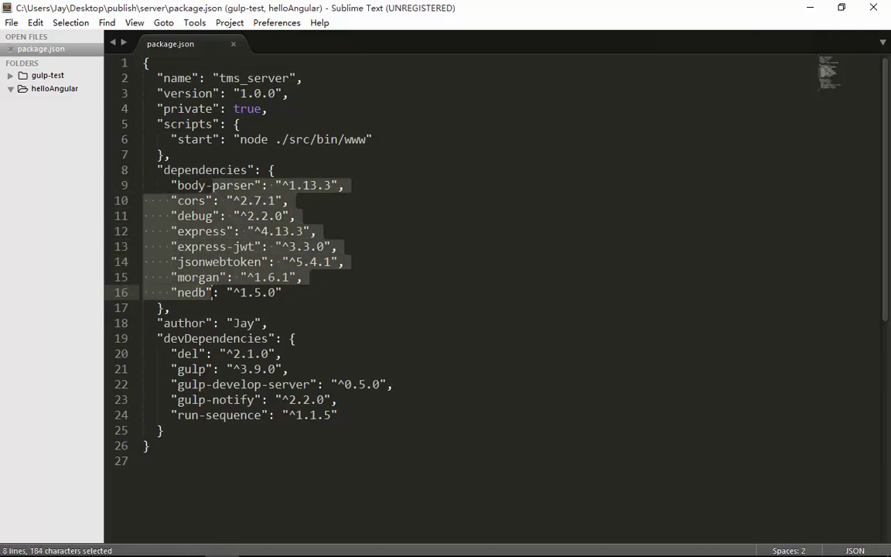
left_click(275, 246)
left_click_drag(227, 185, 213, 277)
left_click(233, 44)
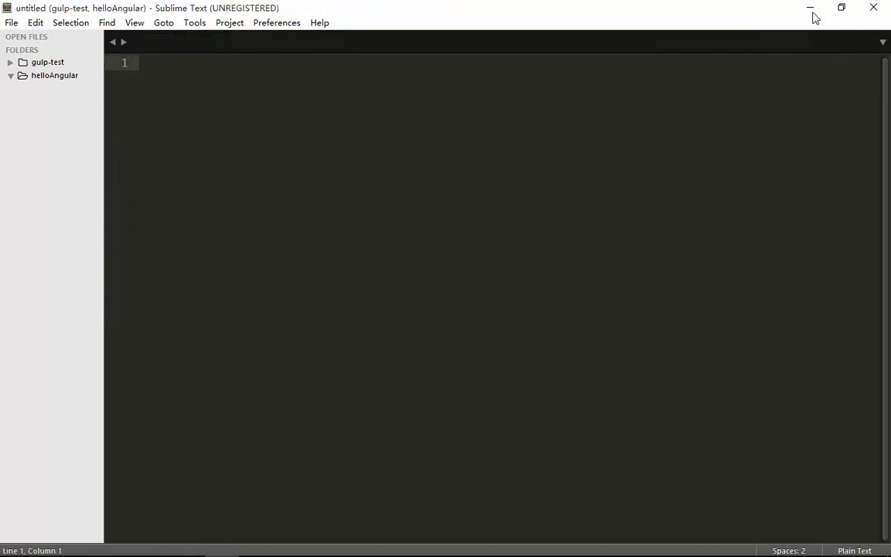
- Run node index in the publish\server console to get Started... 7410, then bring the other console forward
left_click(810, 9)
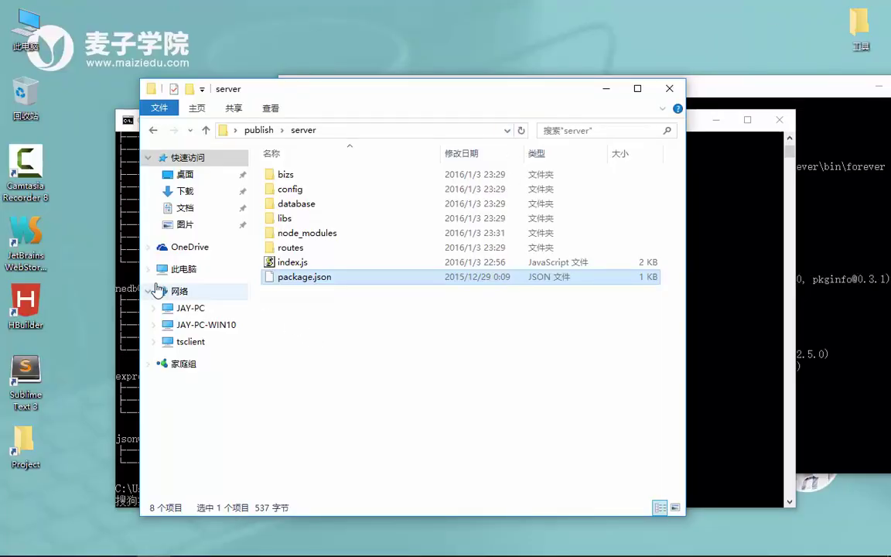
left_click(130, 248)
left_click(364, 464)
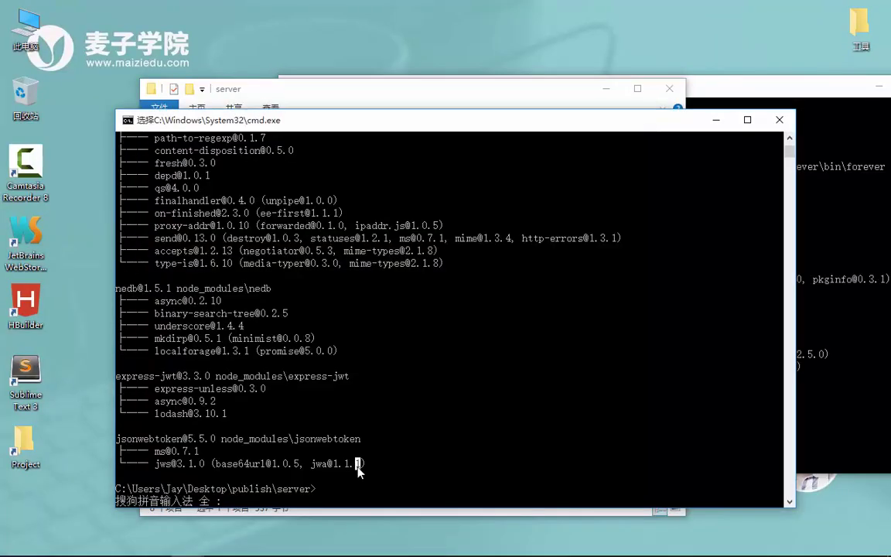
type("node index")
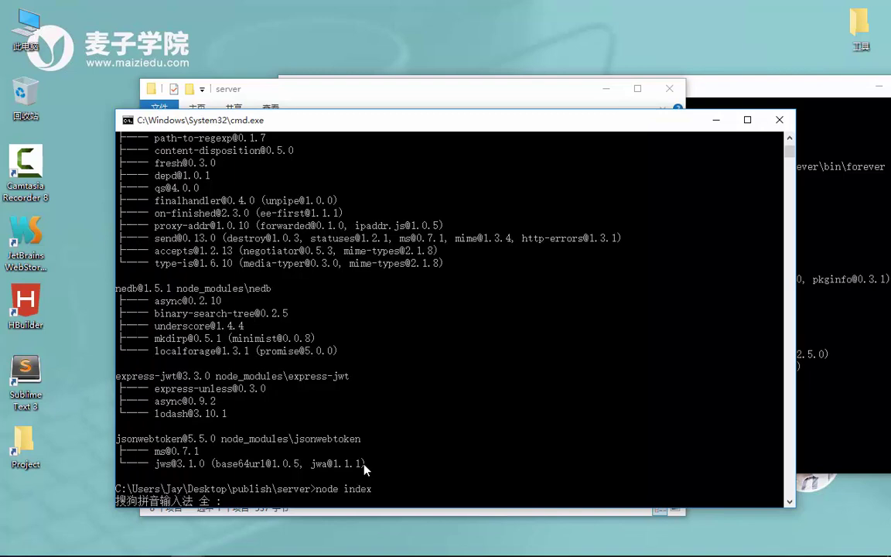
key("Return")
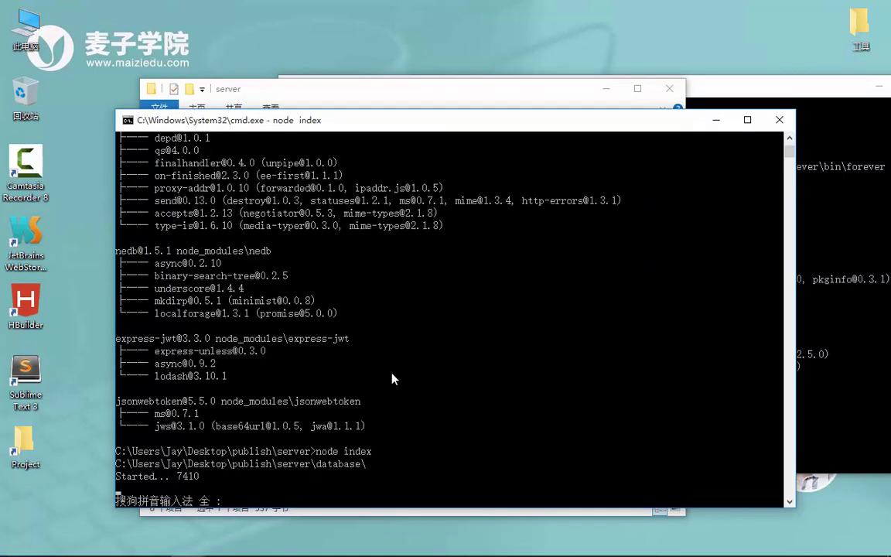
left_click(716, 120)
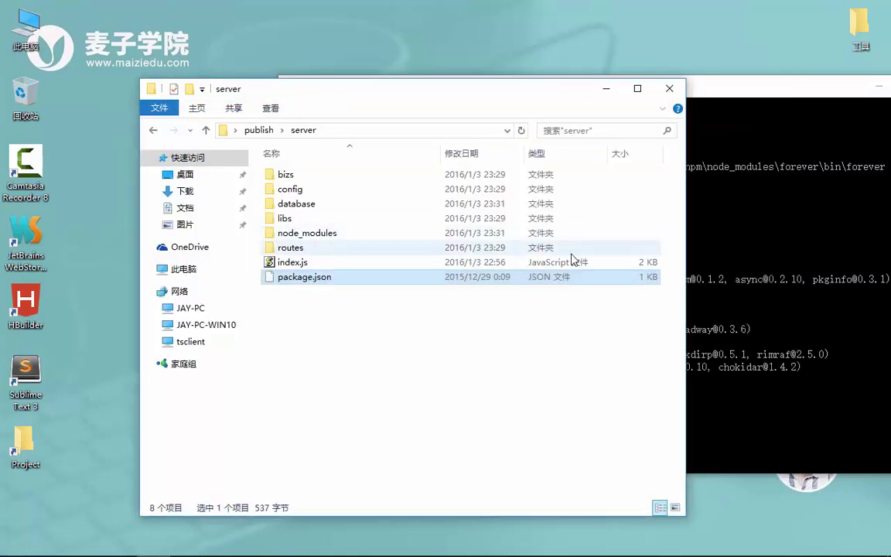
left_click(771, 244)
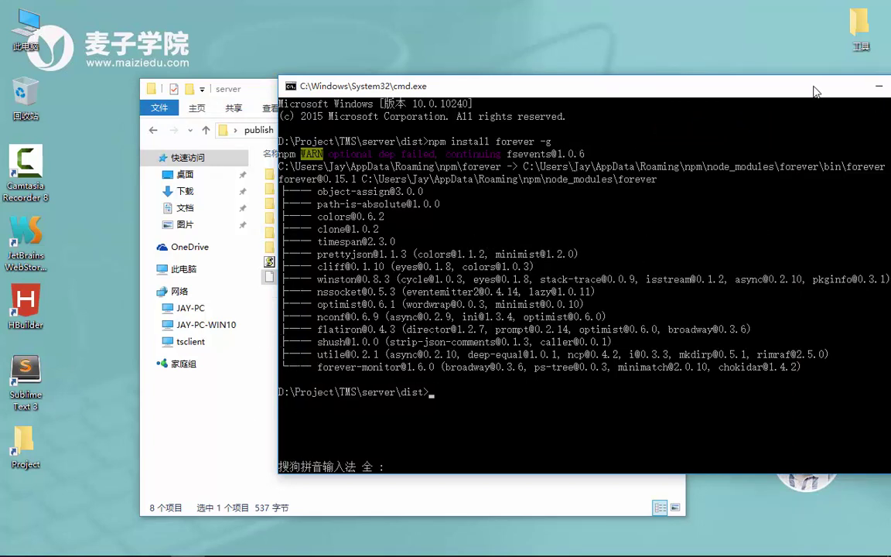
- Try the forever command in the other console, which isn't recognized, then close it
left_click_drag(817, 91, 737, 86)
type("forv")
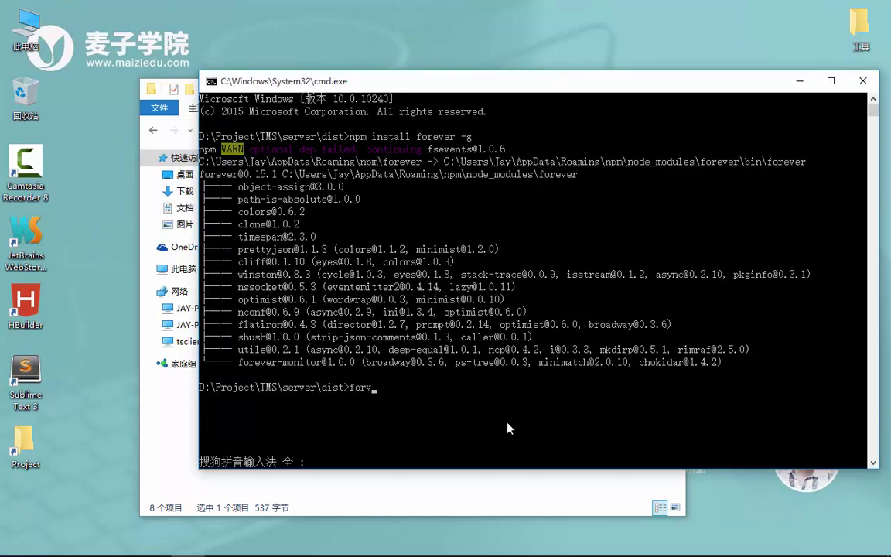
key("BackSpace")
type("erver")
key("Return")
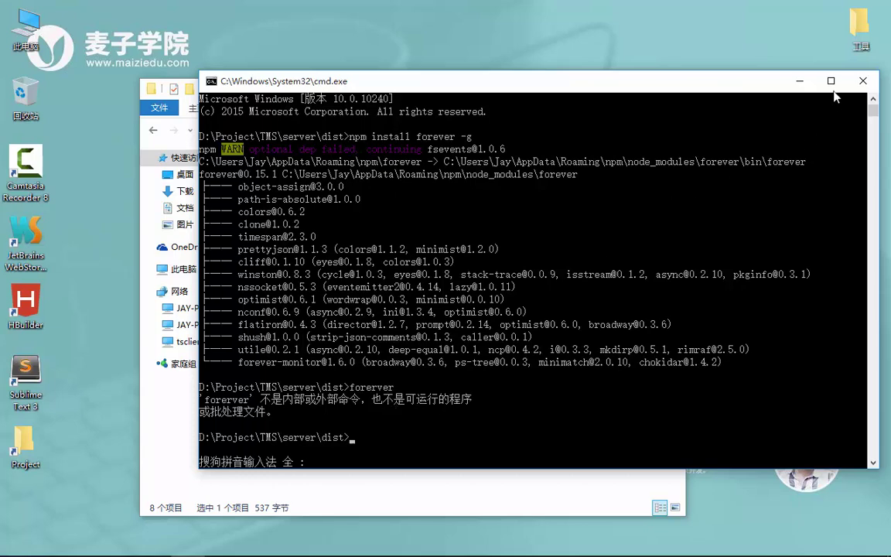
left_click(864, 82)
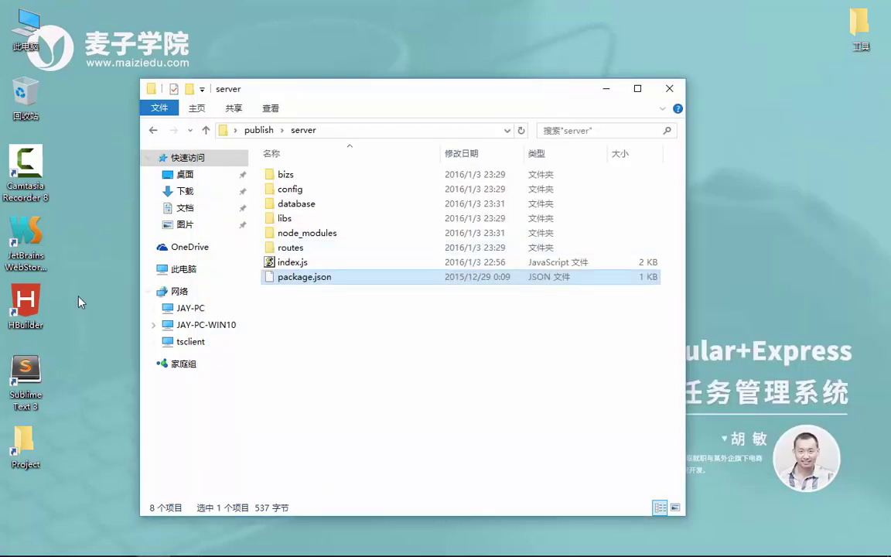
- Open This PC and a Command Prompt, try running %AppData% there, then close the console
double_click(23, 35)
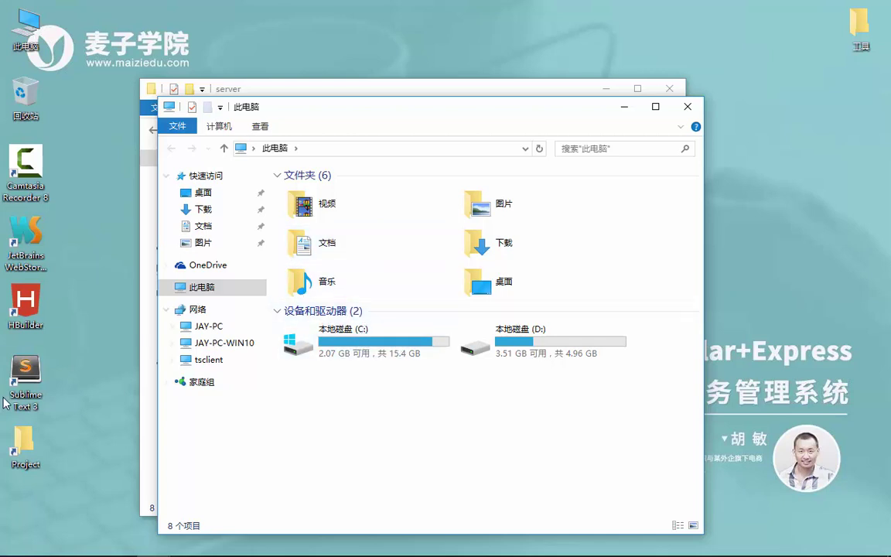
mouse_move(31, 554)
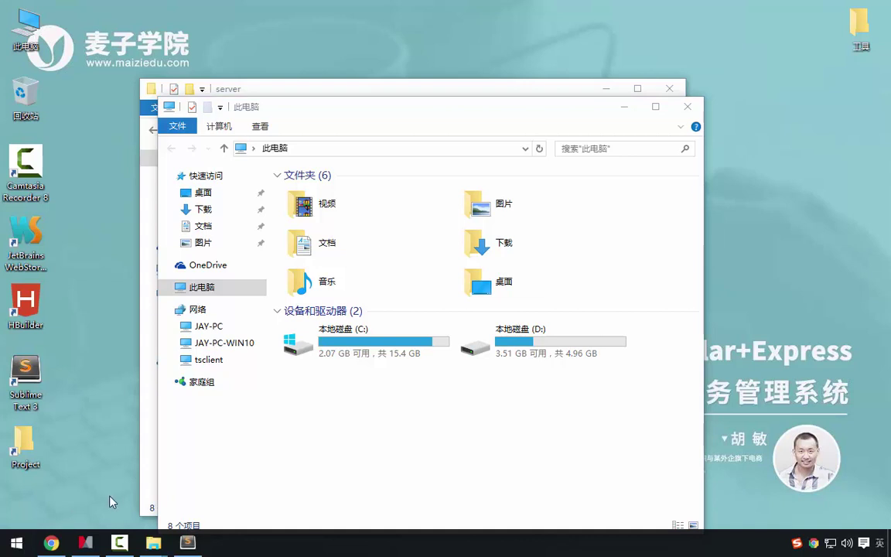
key("super")
type("cmd")
key("Return")
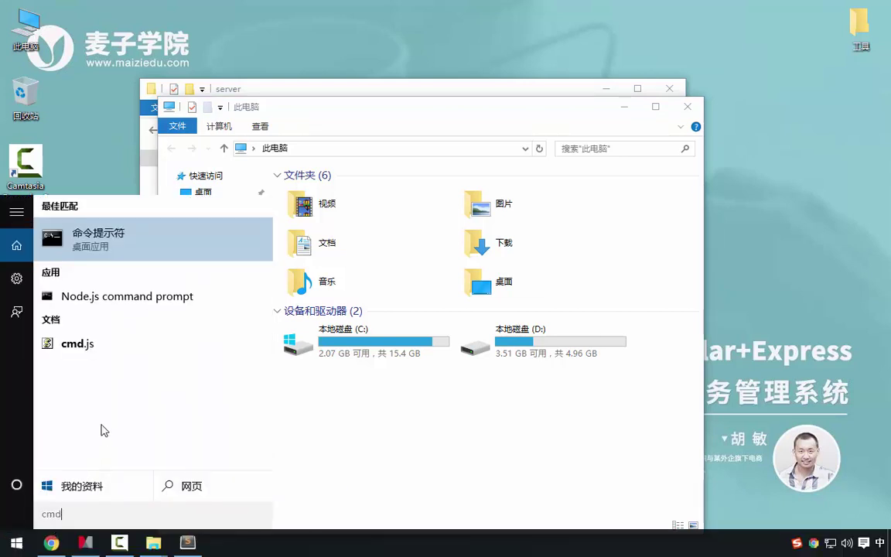
key("Return")
left_click(211, 248)
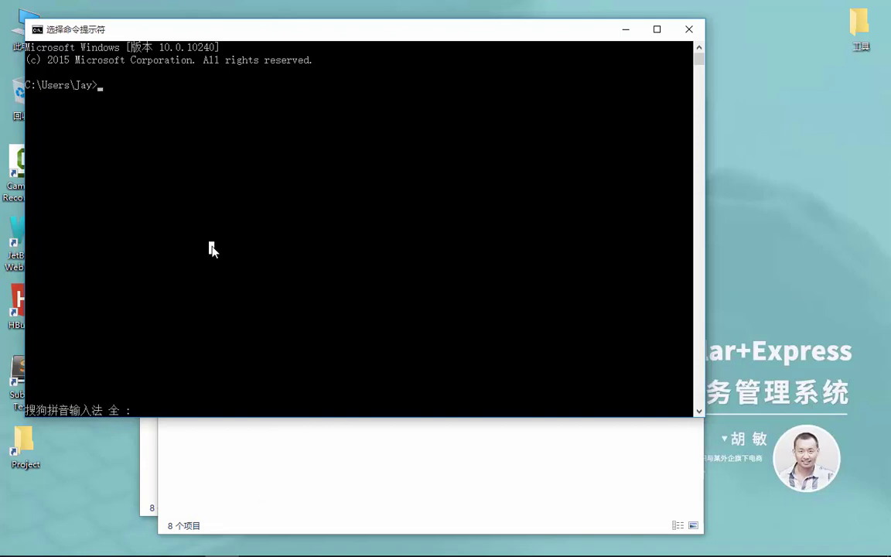
key("Escape")
key("BackSpace")
key("BackSpace")
type("%%")
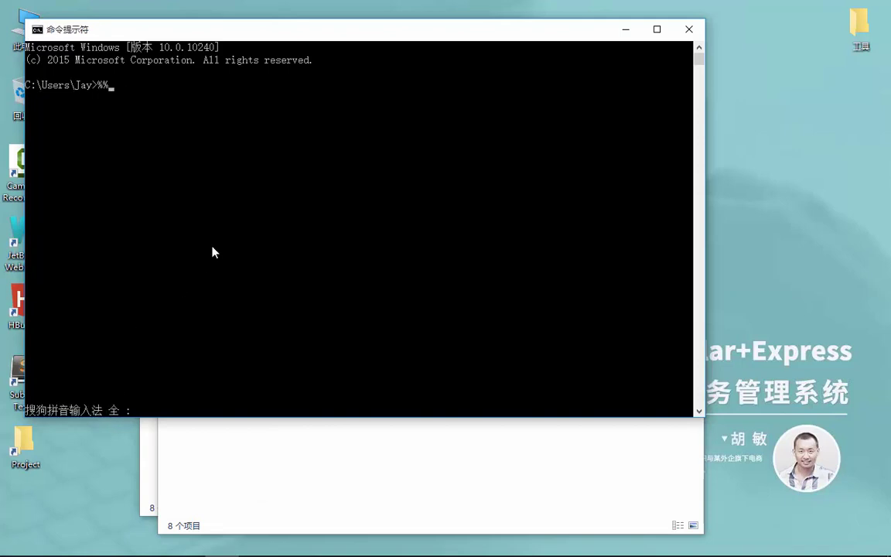
type("AppData")
key("Return")
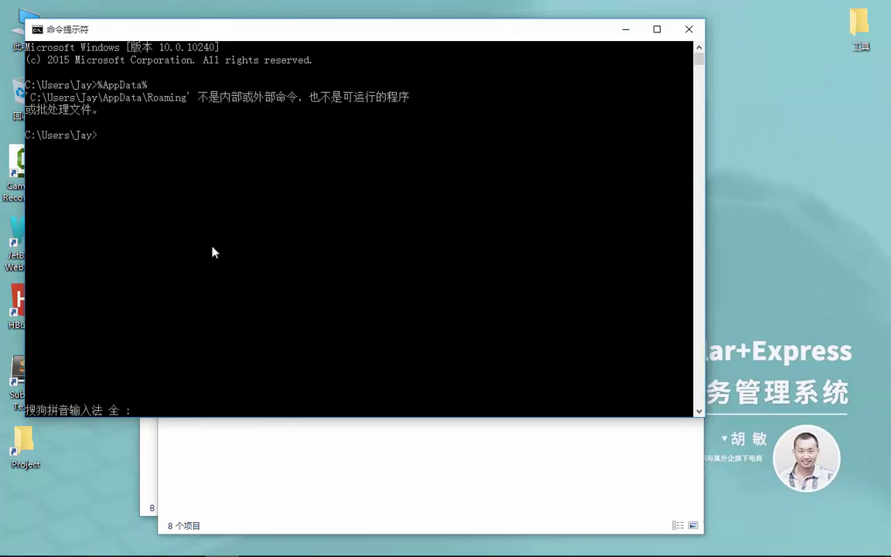
left_click(689, 29)
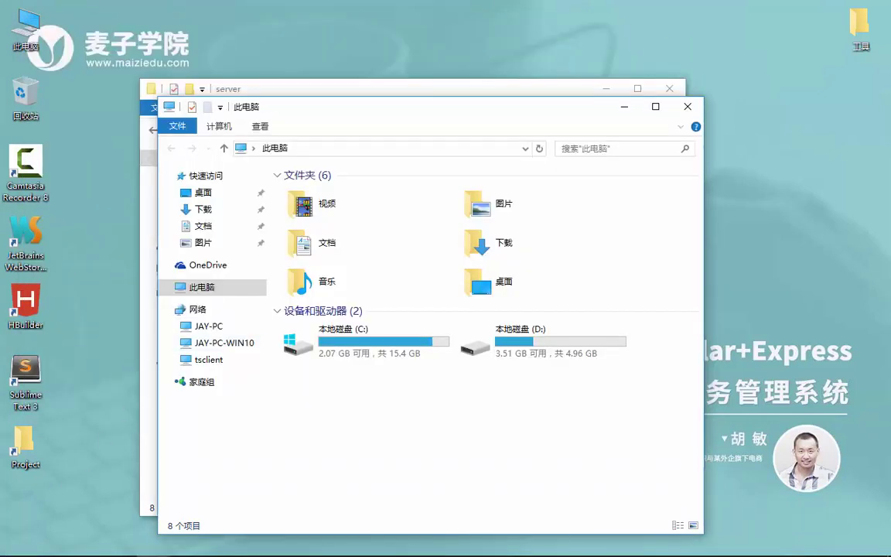
- Open %AppData% from Start, locate forever.cmd in Roaming\npm, and check its path
left_click(15, 543)
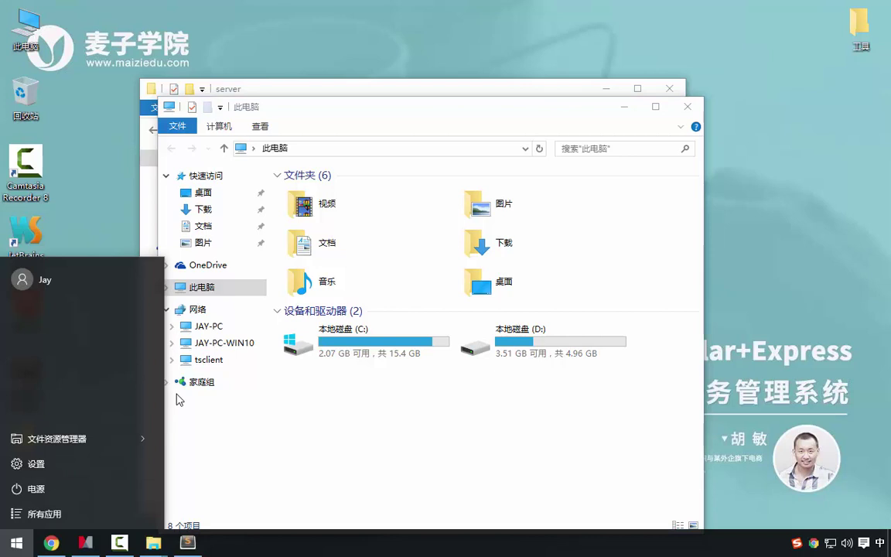
type("%%")
key("Left")
type("AppDat")
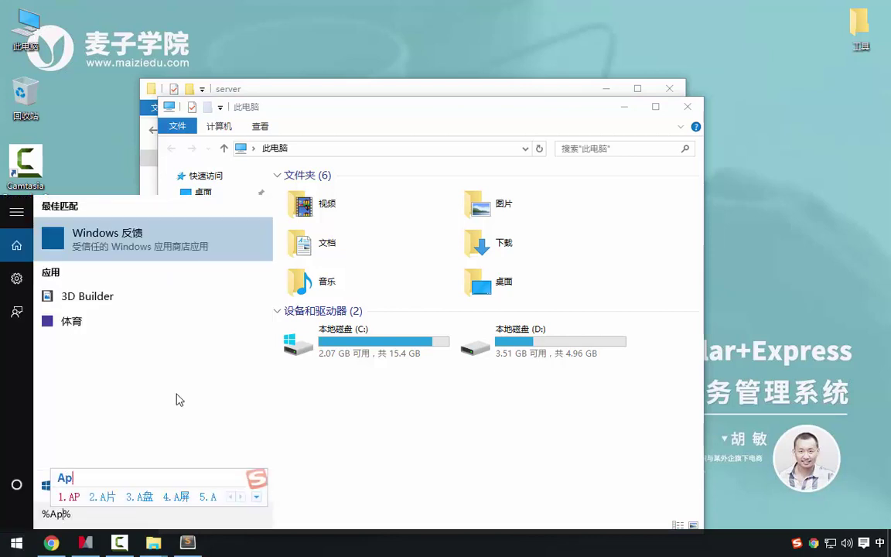
type("at")
key("Return")
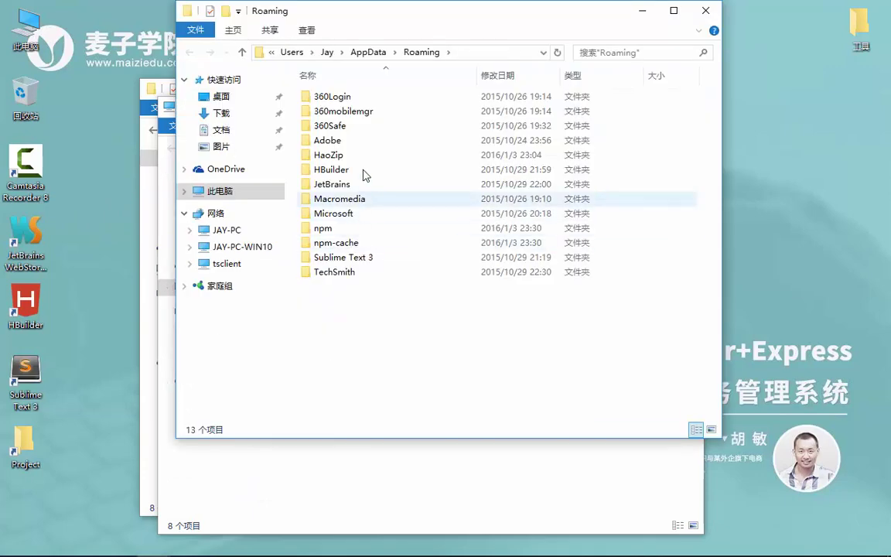
double_click(340, 228)
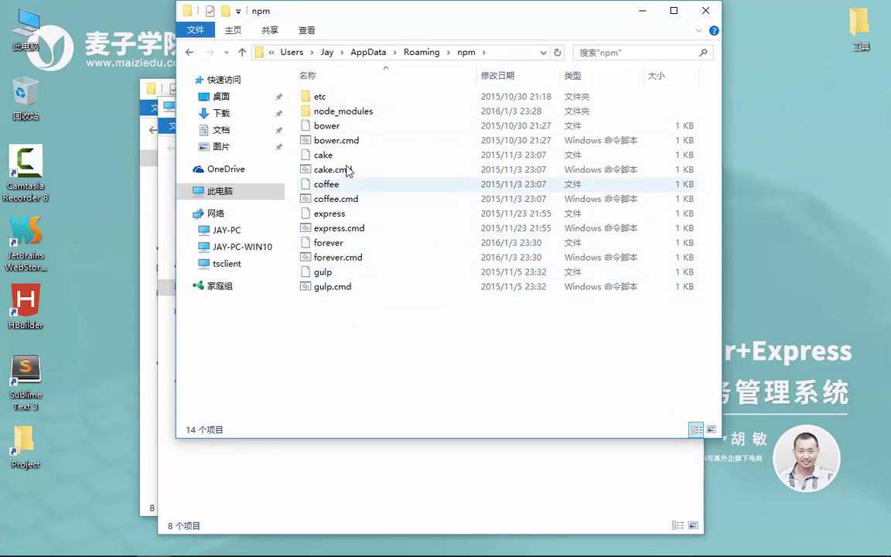
left_click(348, 257)
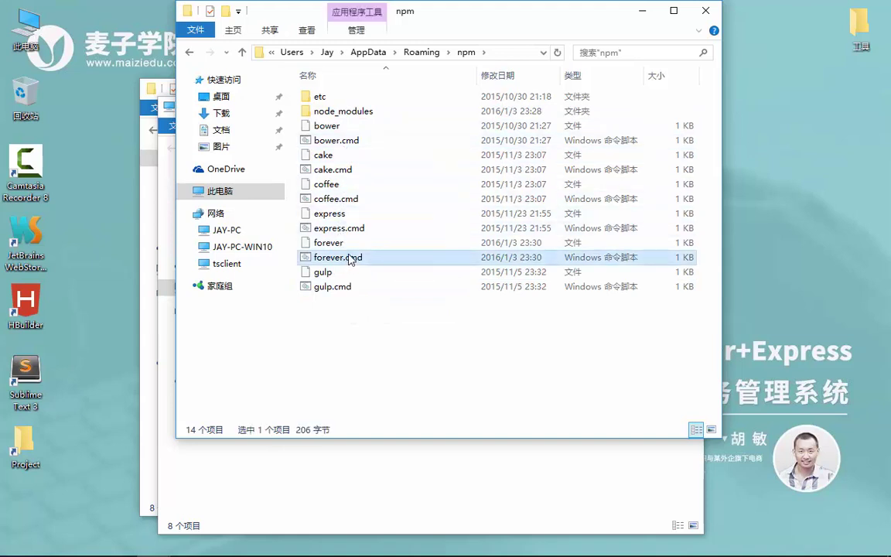
left_click(508, 53)
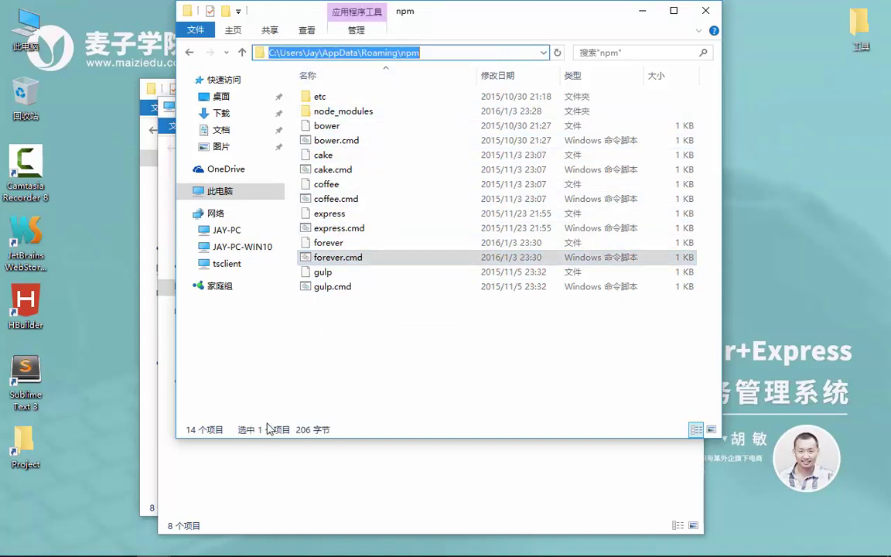
left_click(106, 434)
left_click(149, 449)
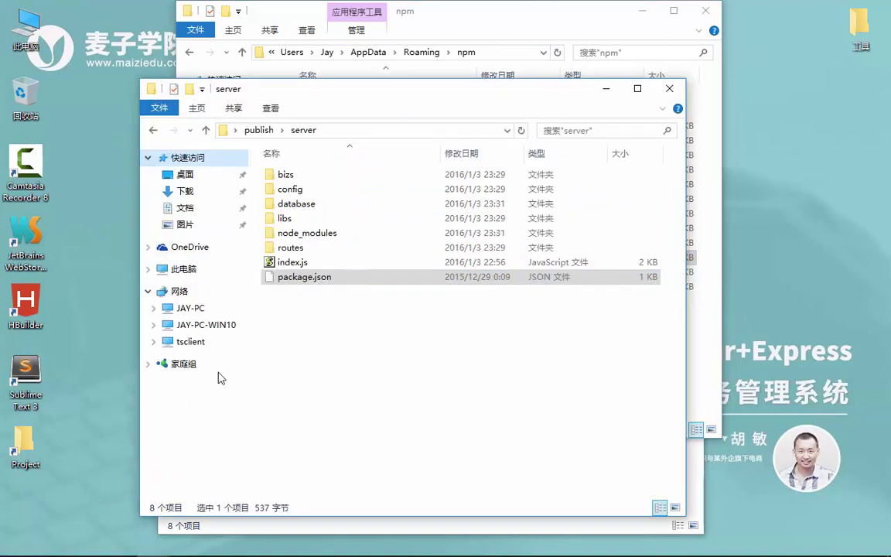
- Open a Command Prompt at the publish\server folder from the address bar
left_click(353, 131)
type("cmd")
key("Return")
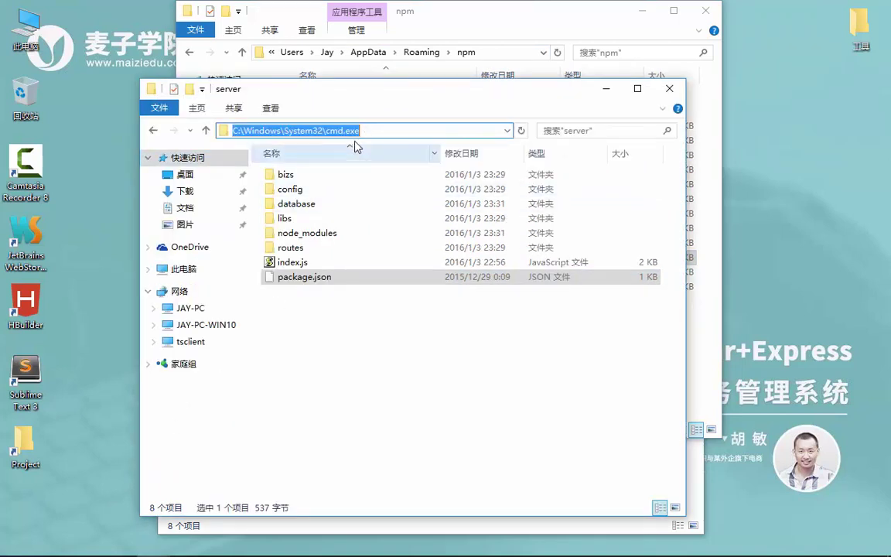
left_click(365, 368)
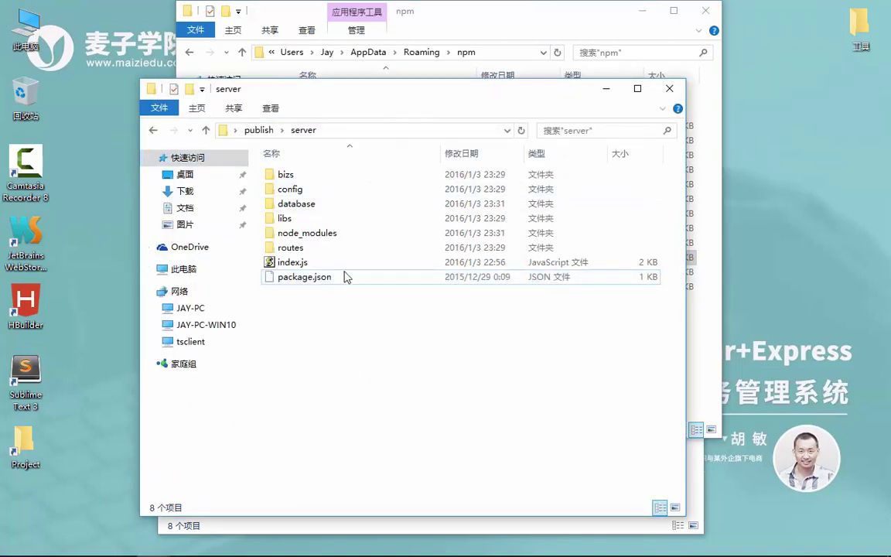
left_click(354, 130)
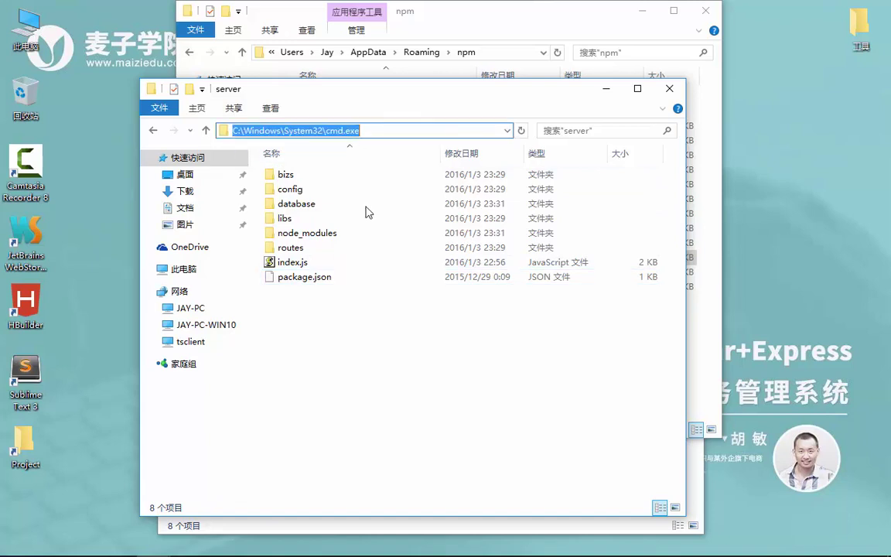
type("cmd")
key("Return")
- Run forever and scroll through its printed usage help with actions and options
type("f")
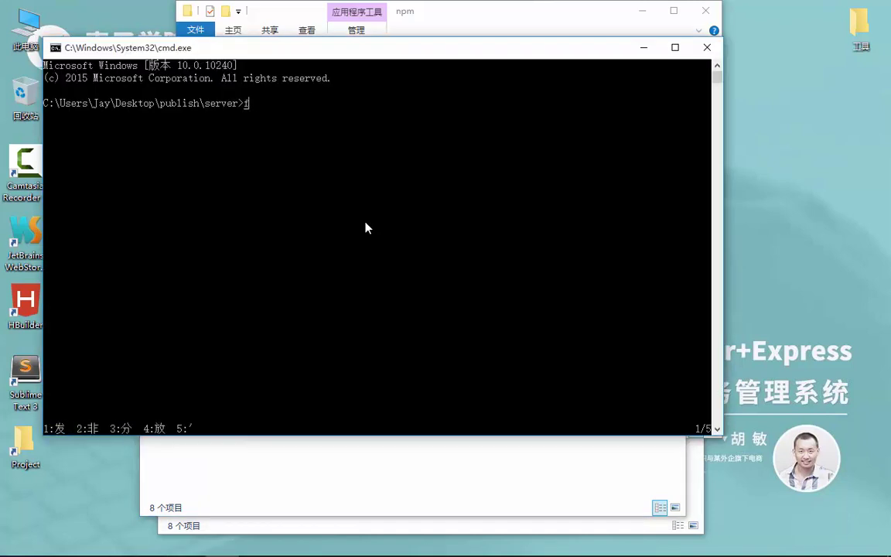
type("orever")
key("Return")
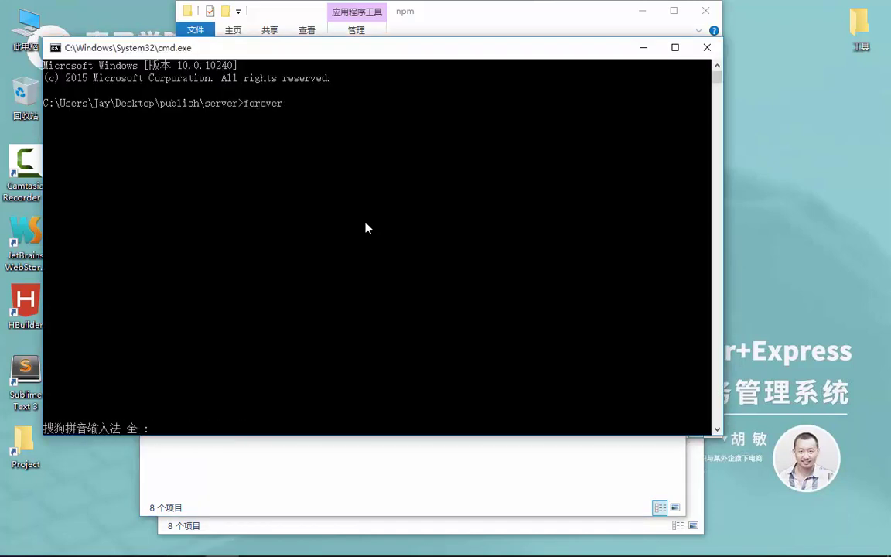
key("Return")
scroll(368, 228, "up", 11)
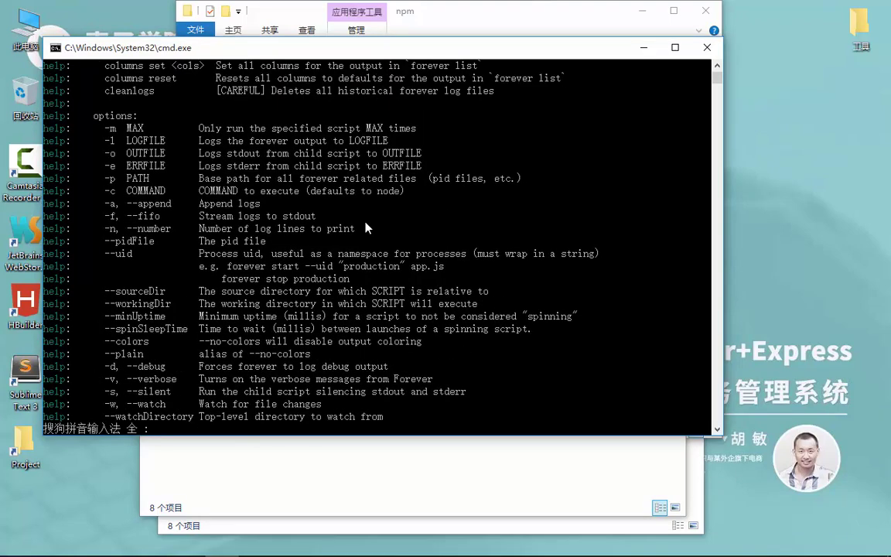
scroll(383, 222, "down", 8)
scroll(387, 220, "down", 3)
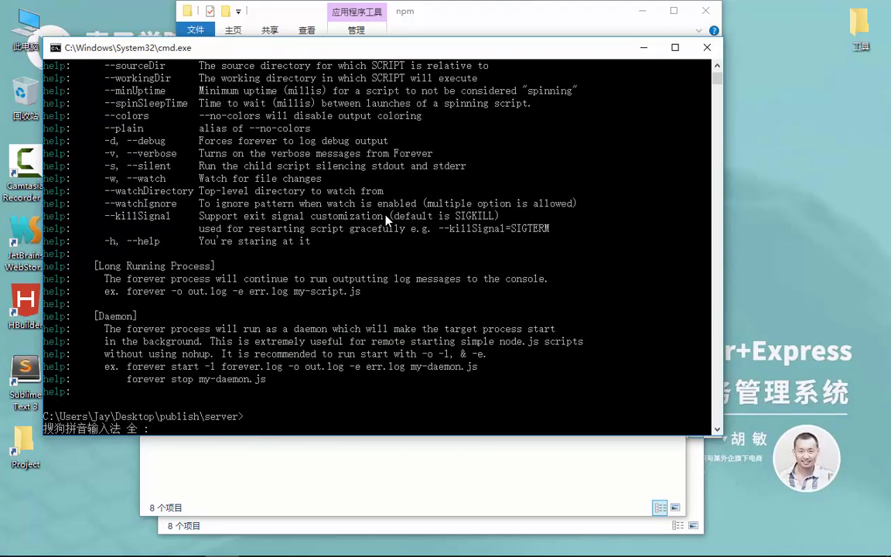
key("Up")
key("Escape")
scroll(385, 219, "up", 14)
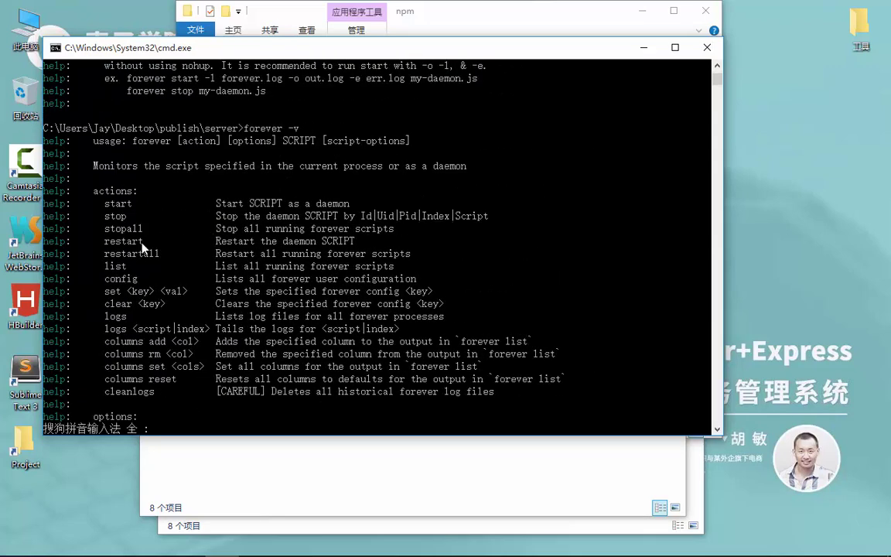
scroll(147, 261, "down", 8)
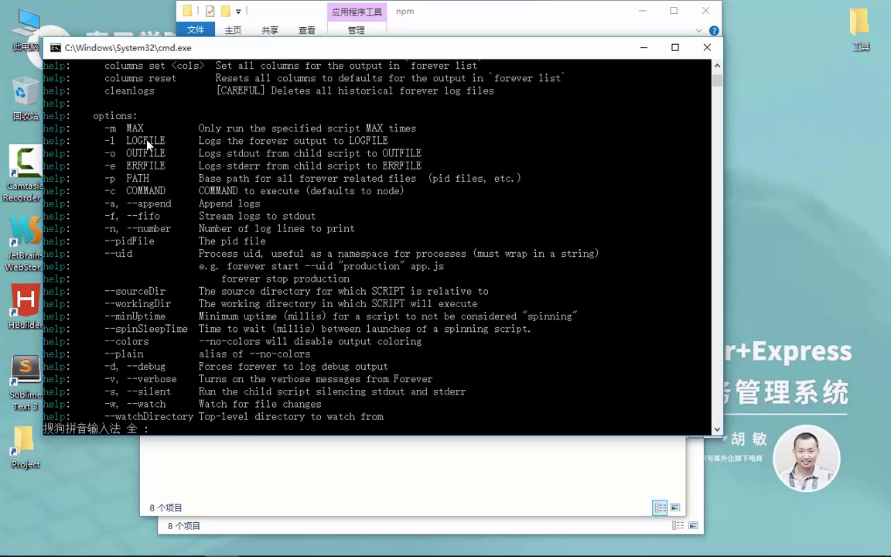
scroll(147, 143, "down", 5)
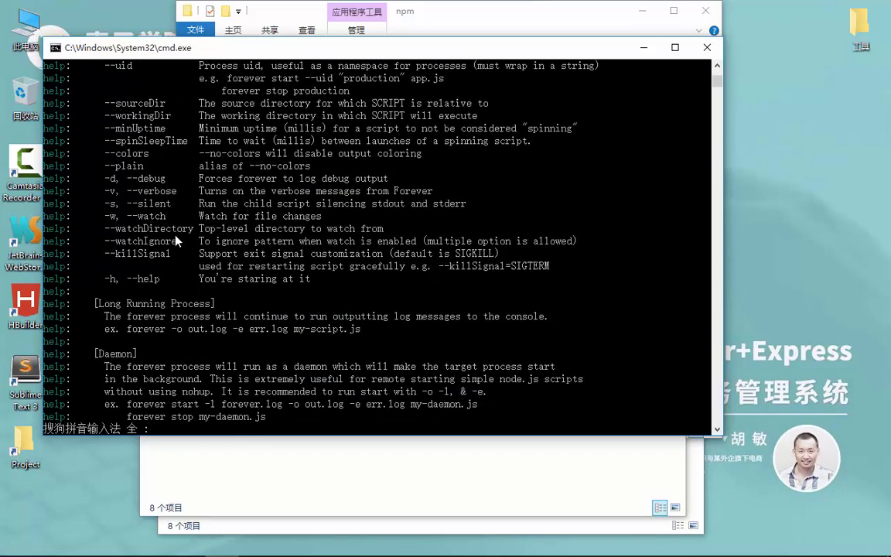
scroll(176, 215, "down", 6)
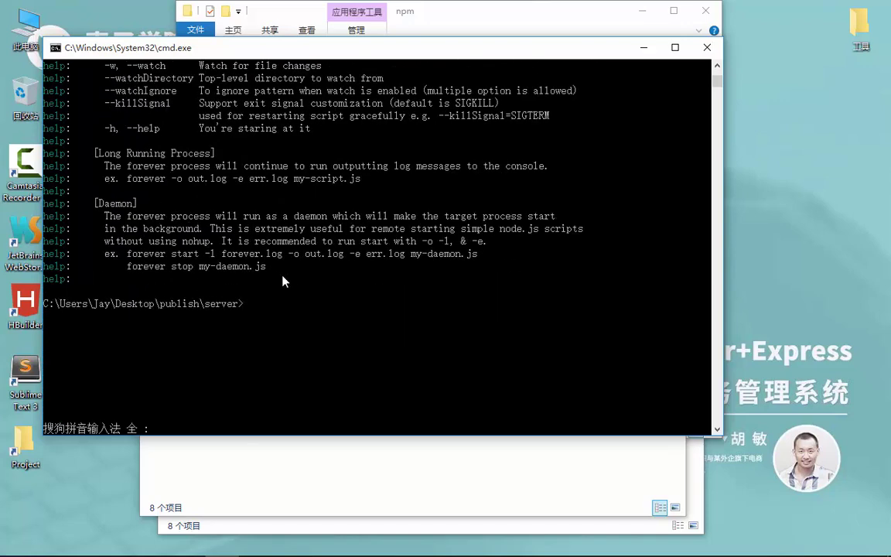
- Run forever start index.js, reload localhost:7410 in Chrome to confirm, and close the console
type("forever ")
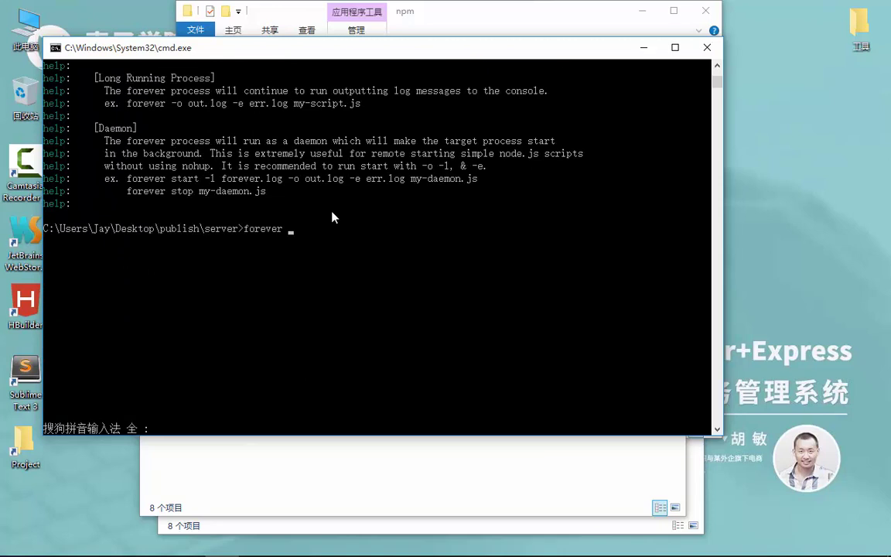
type("start index.js")
key("Return")
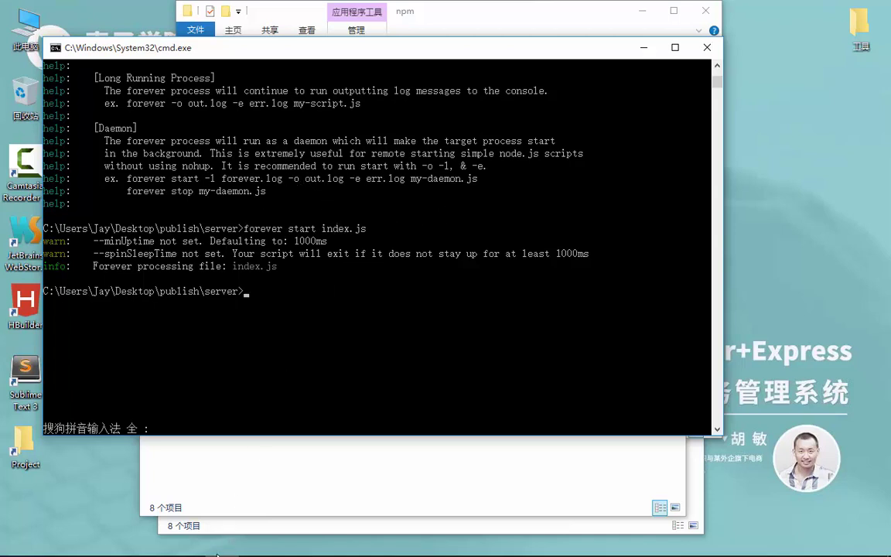
mouse_move(217, 554)
left_click(51, 542)
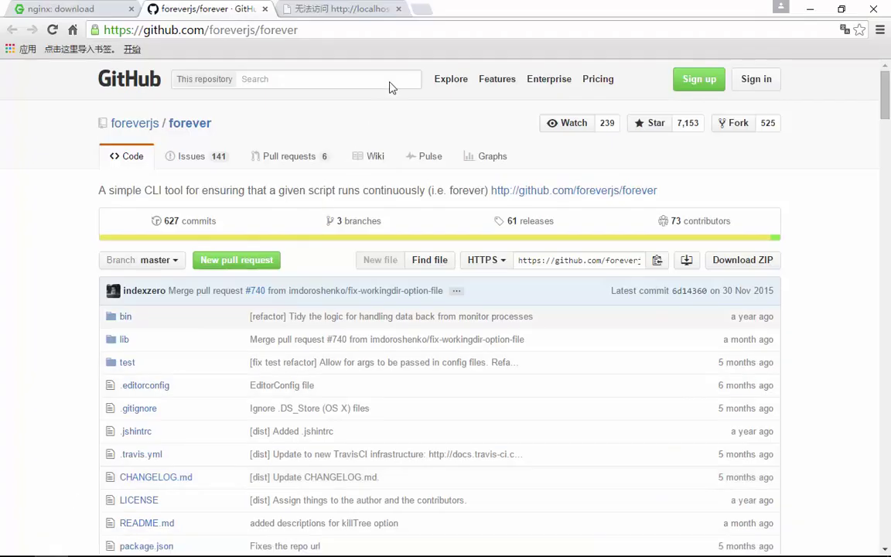
left_click(363, 9)
left_click(52, 29)
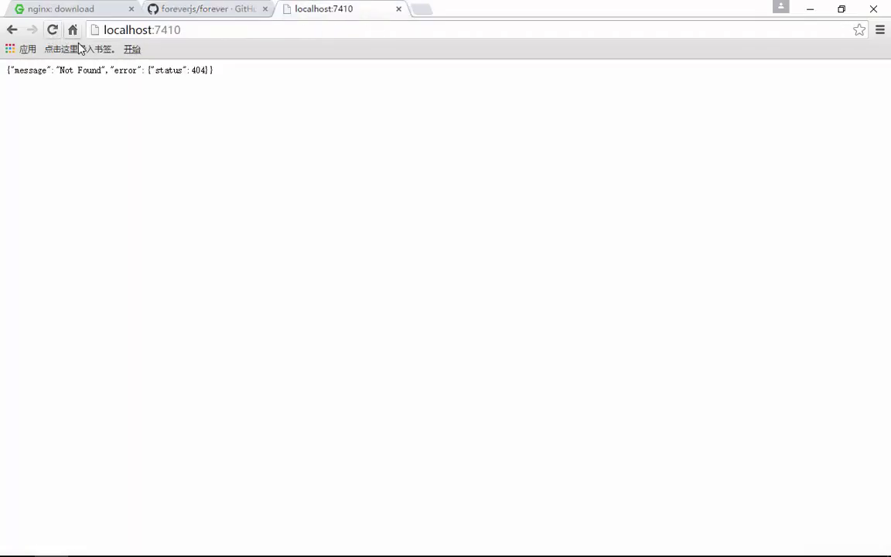
left_click(811, 11)
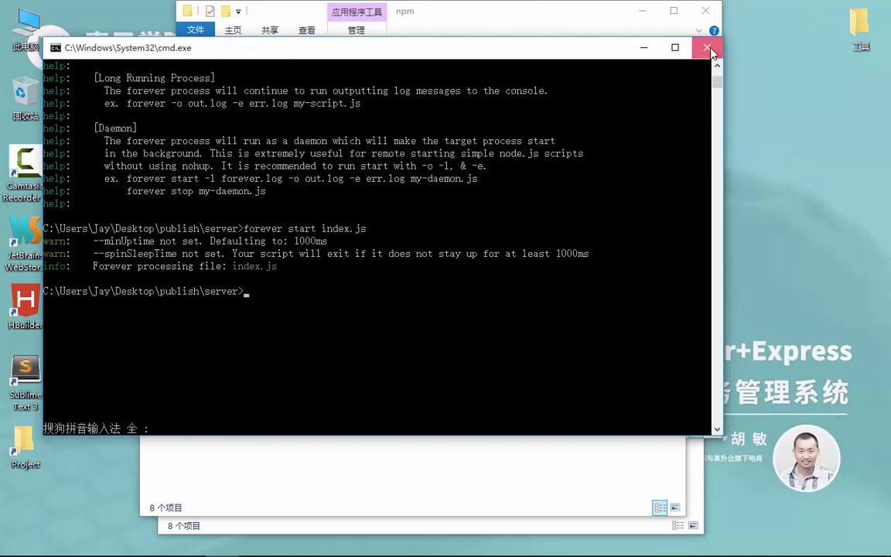
left_click(709, 51)
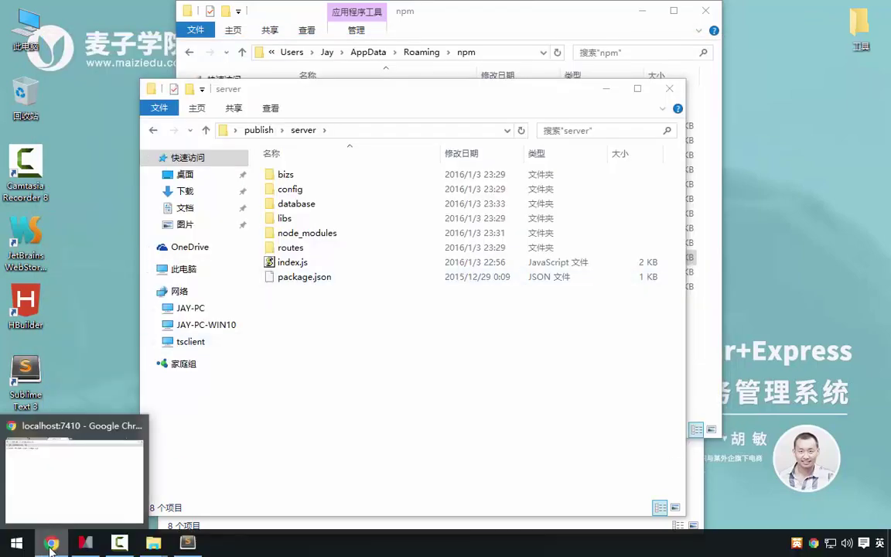
left_click(51, 545)
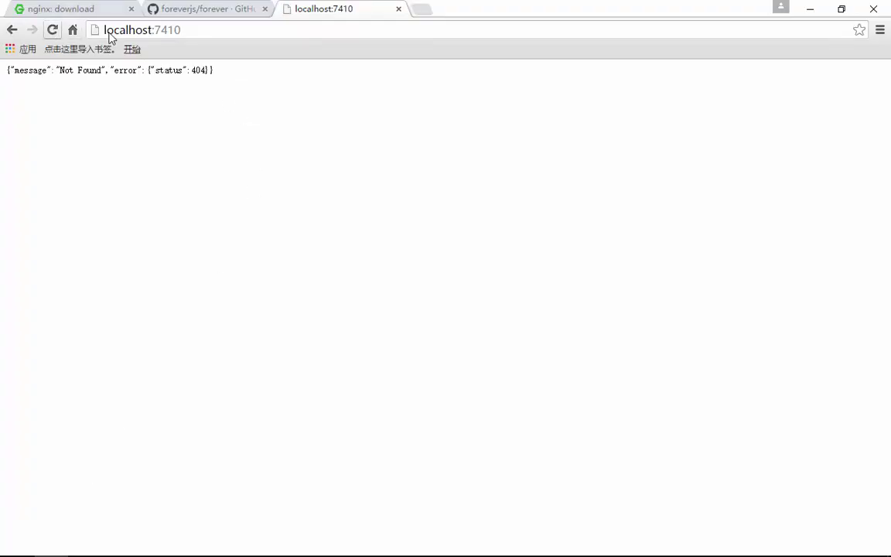
- Open and close a console from the server folder, then minimize the npm folder window
left_click(811, 9)
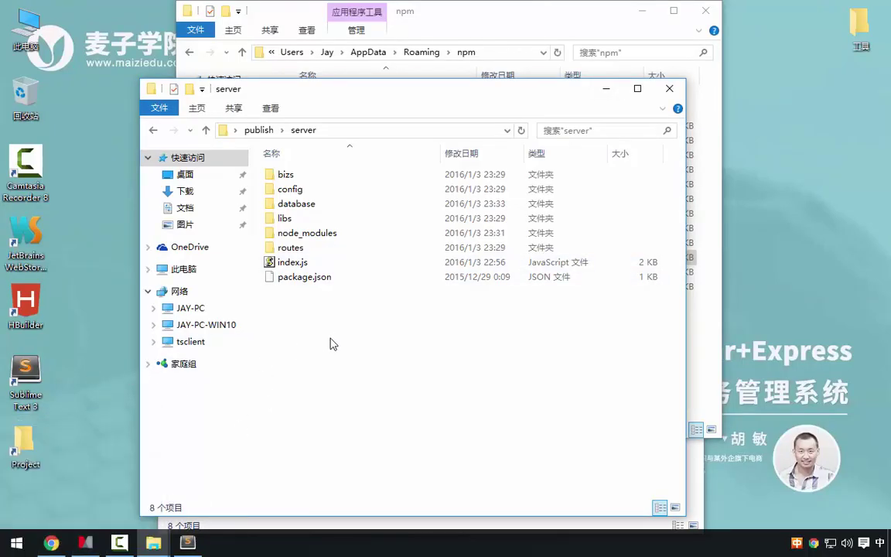
left_click(381, 130)
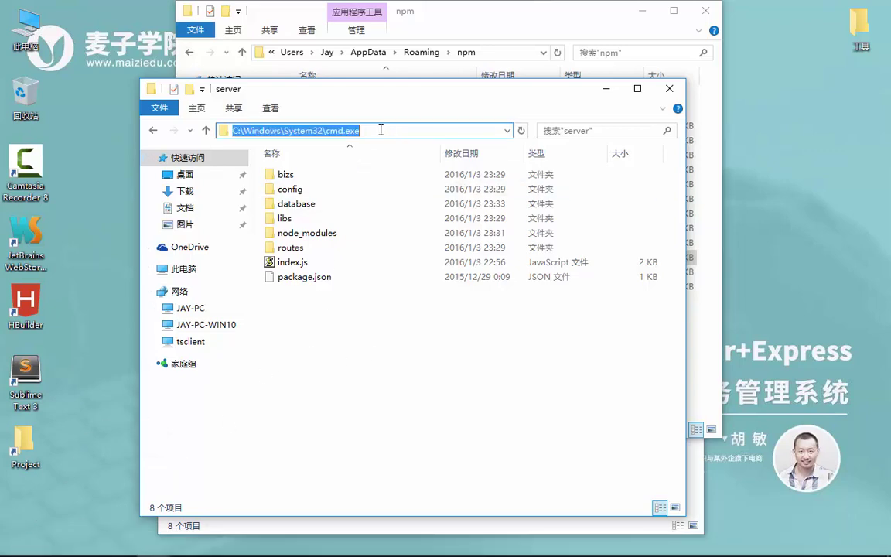
type("cmd")
key("Return")
key("Return")
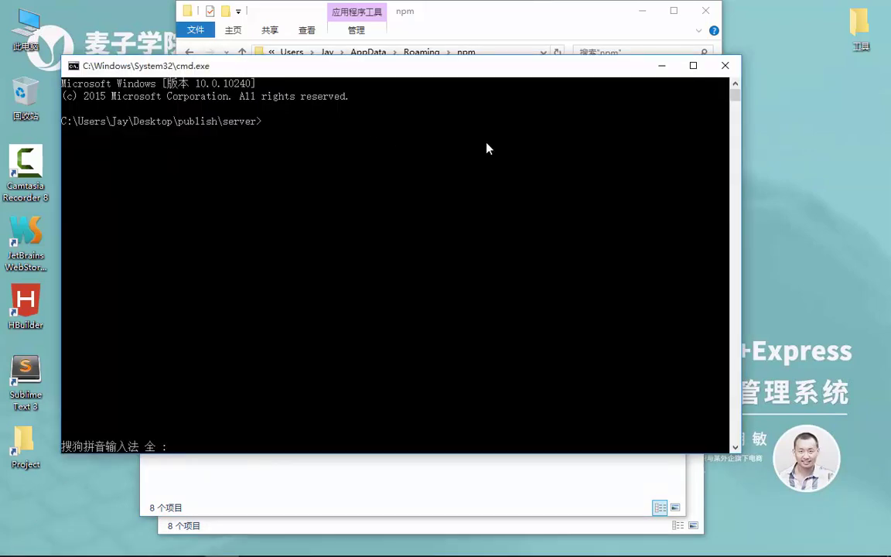
left_click(725, 66)
left_click(483, 68)
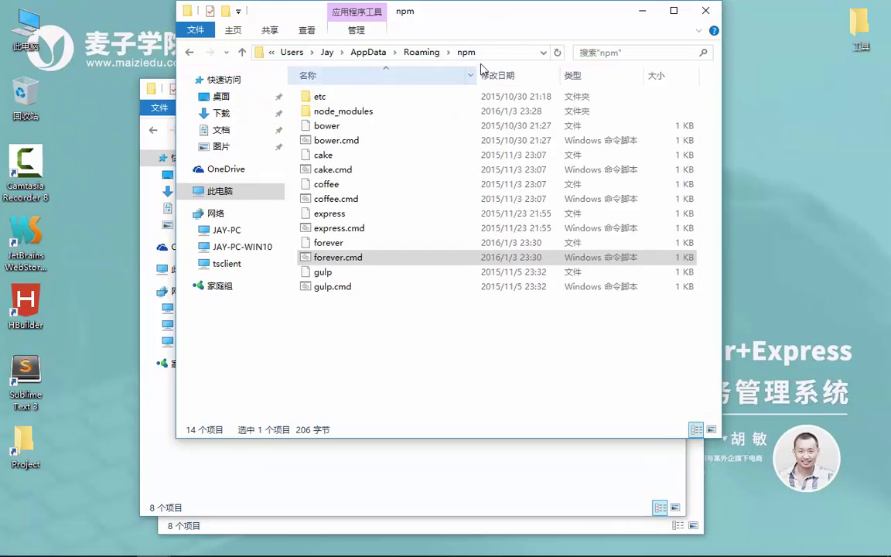
left_click(643, 11)
- Launch cmd from the This PC address bar, opening at C:\Windows\system32
double_click(27, 31)
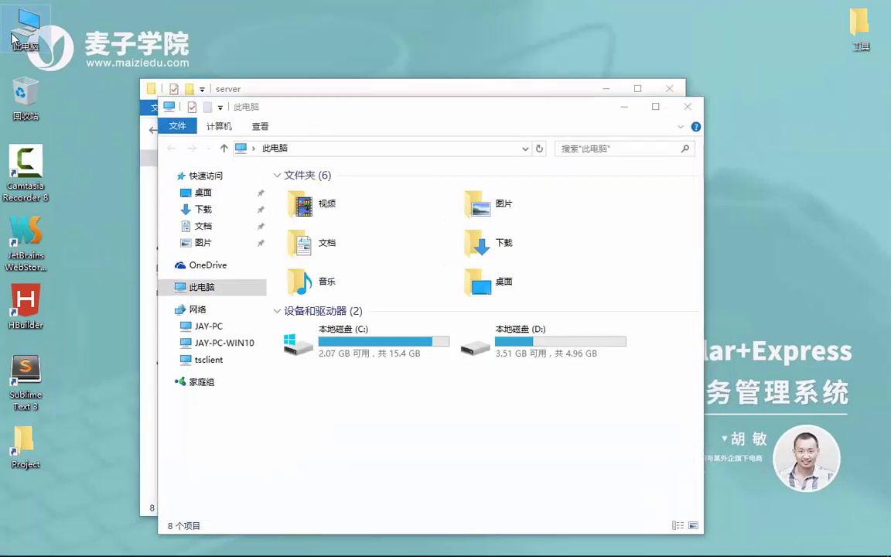
left_click(398, 146)
type("cmd")
key("Return")
key("Return")
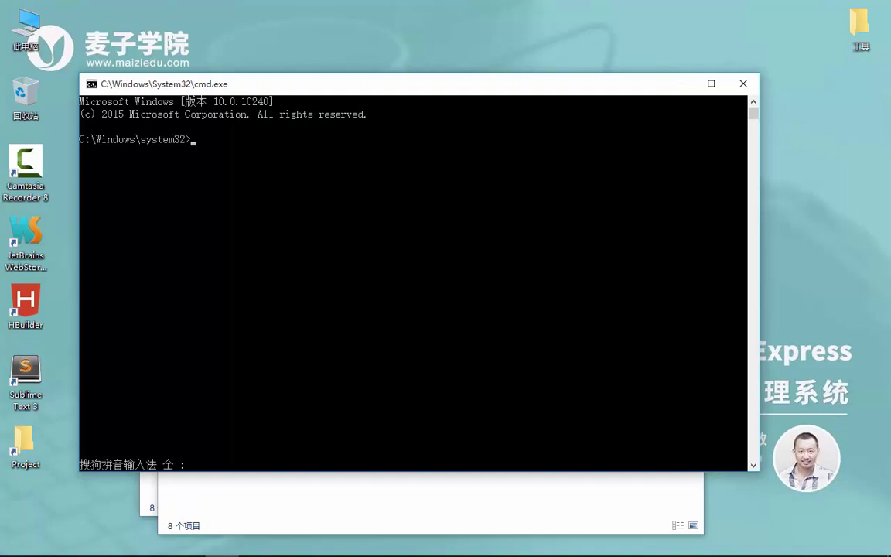
- Run forever list to show the running index.js process
type("forever")
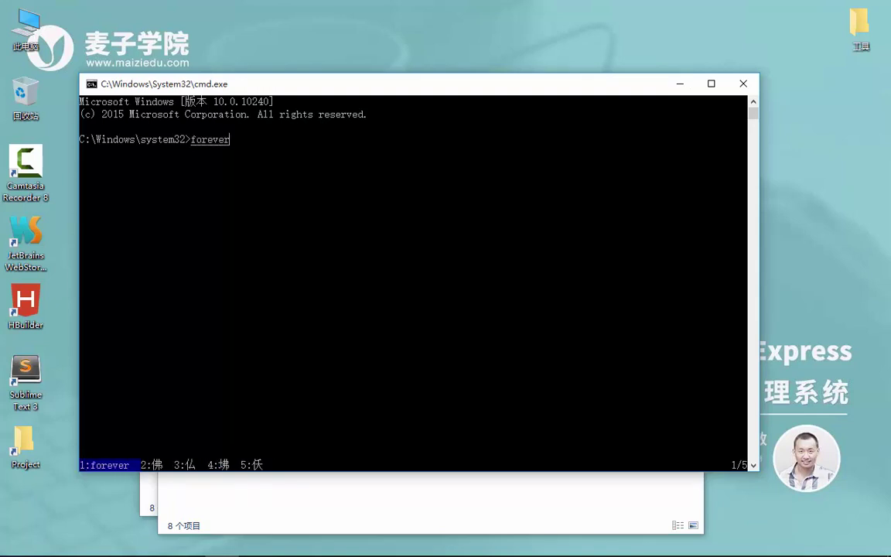
key("space")
type("list")
key("Return")
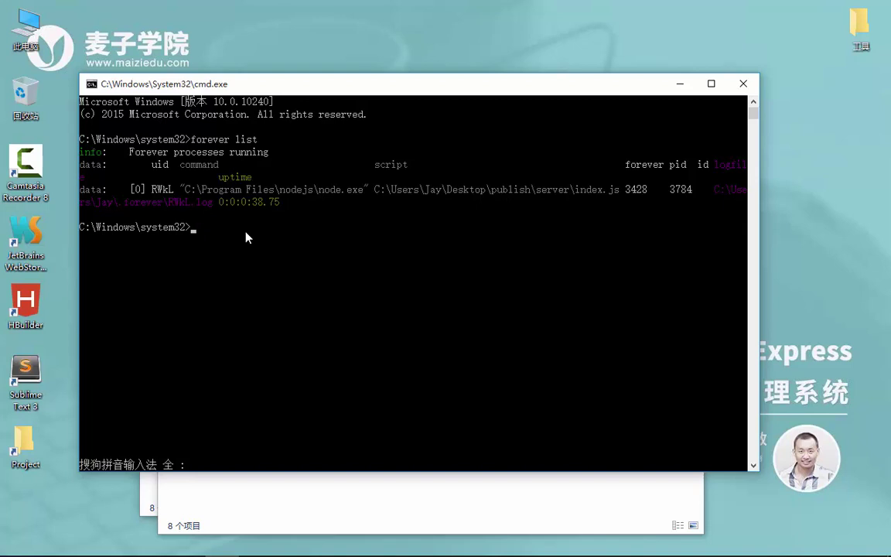
- Try forever stop index.js, which fails to find the id, then minimize the console
type("forever stop index.js")
key("Return")
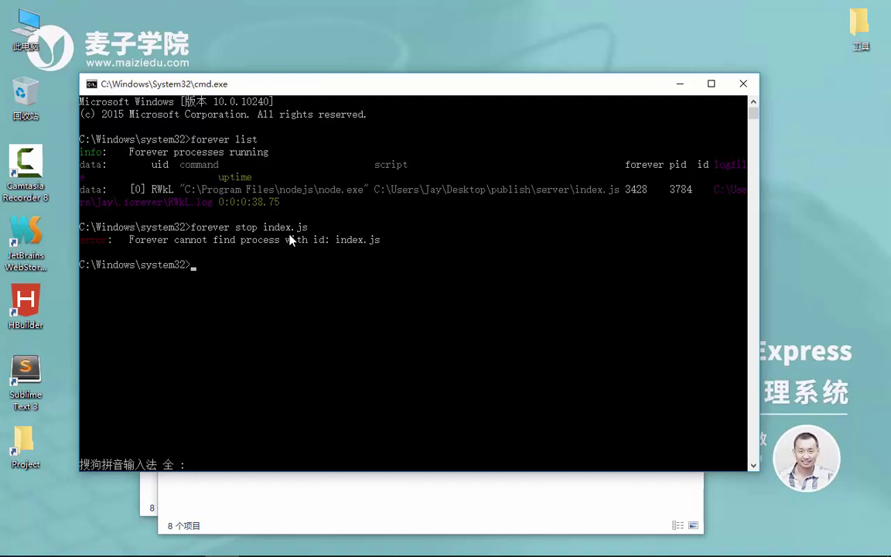
left_click(262, 232)
right_click(326, 237)
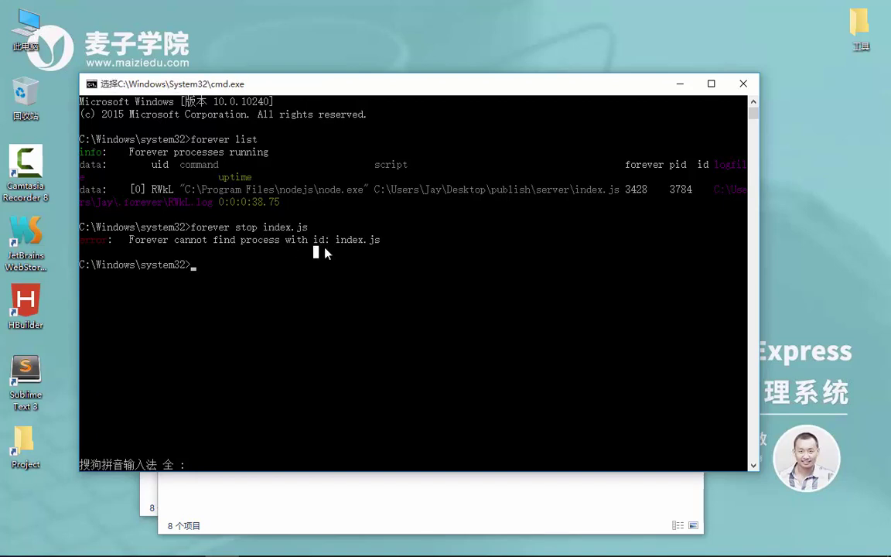
left_click(680, 83)
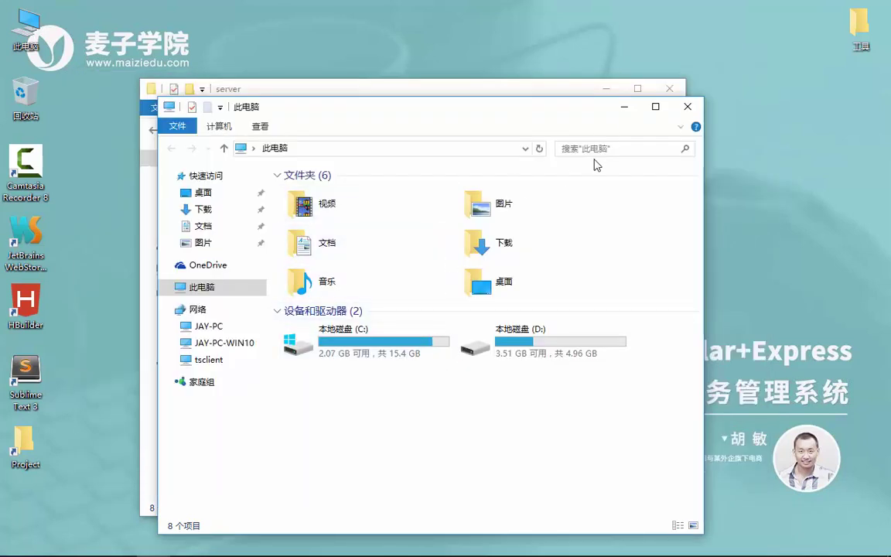
- Open a Command Prompt in the publish server folder via the Explorer address bar
left_click(588, 88)
left_click(423, 132)
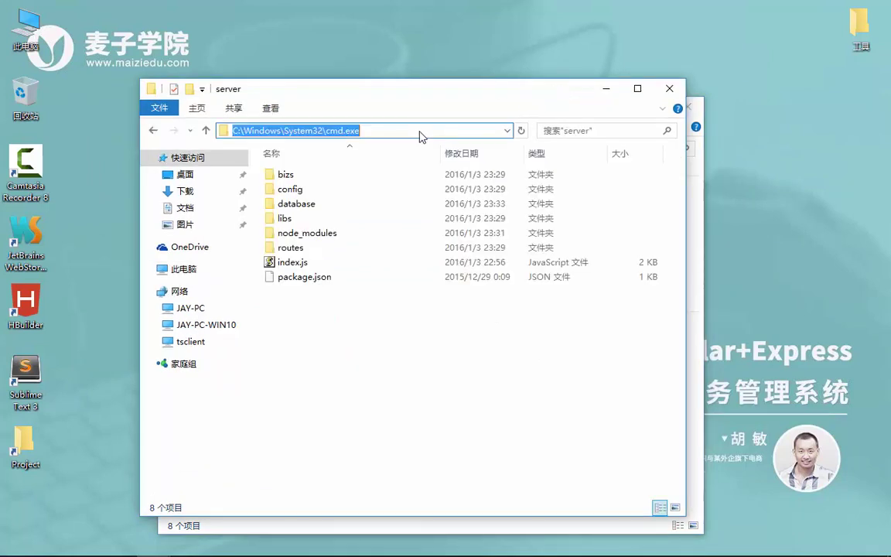
type("cmd")
key("Return")
- Run 'forever stop index.js' to stop the running server process
type("forever")
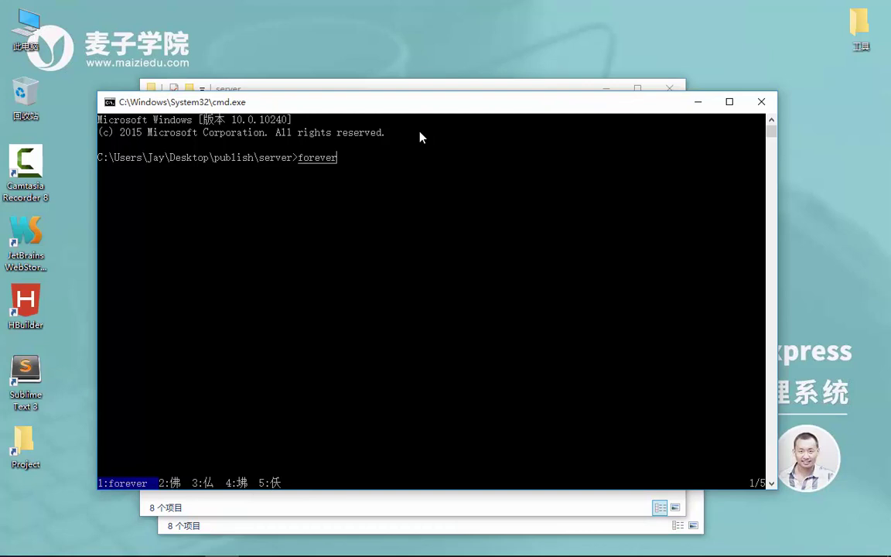
key("shift")
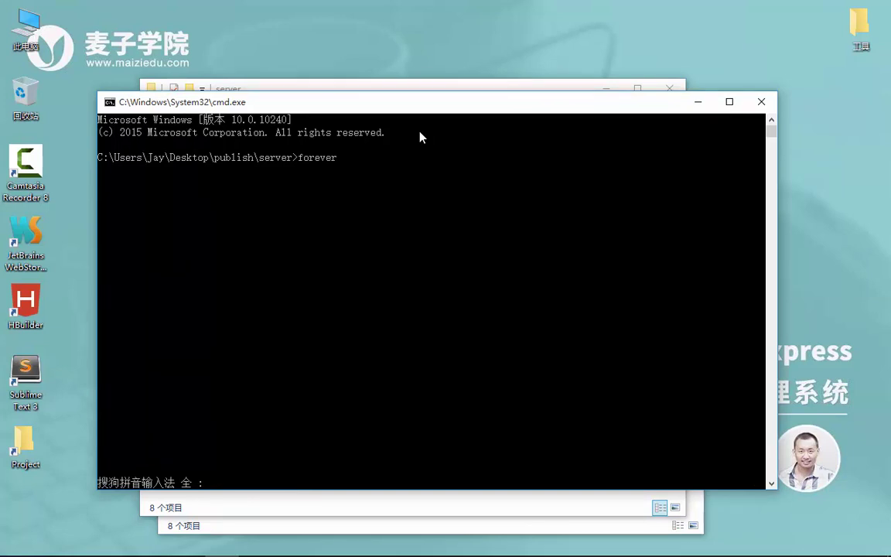
type("stop index.js")
key("Return")
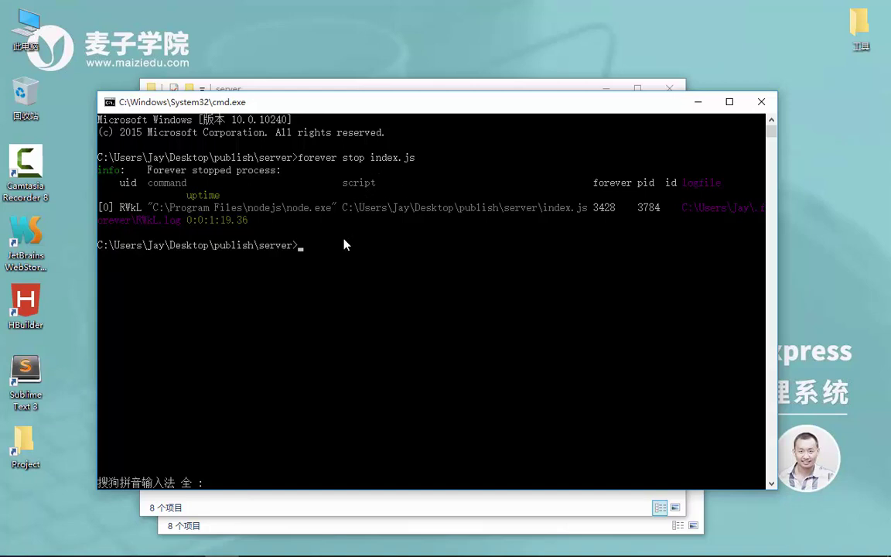
left_click(52, 543)
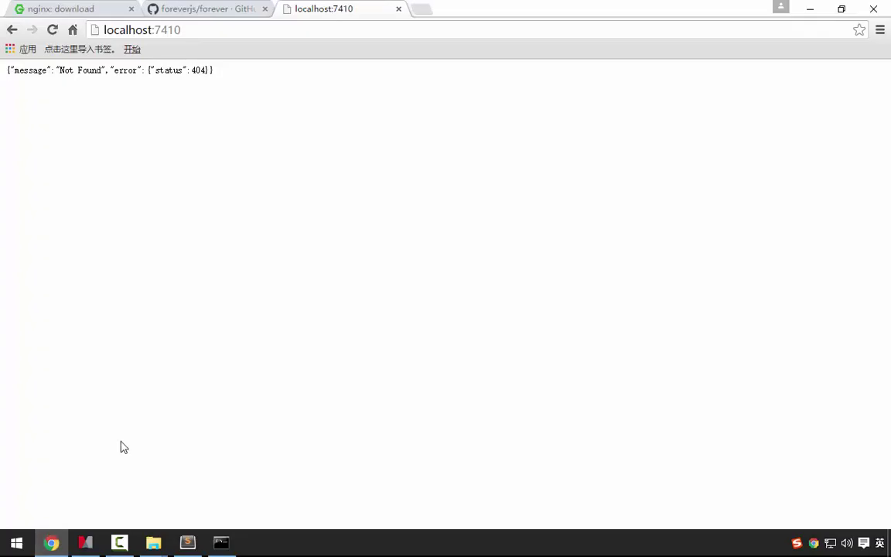
- Reload localhost:7410, close Chrome, and run 'forever list' at the prompt
key("F5")
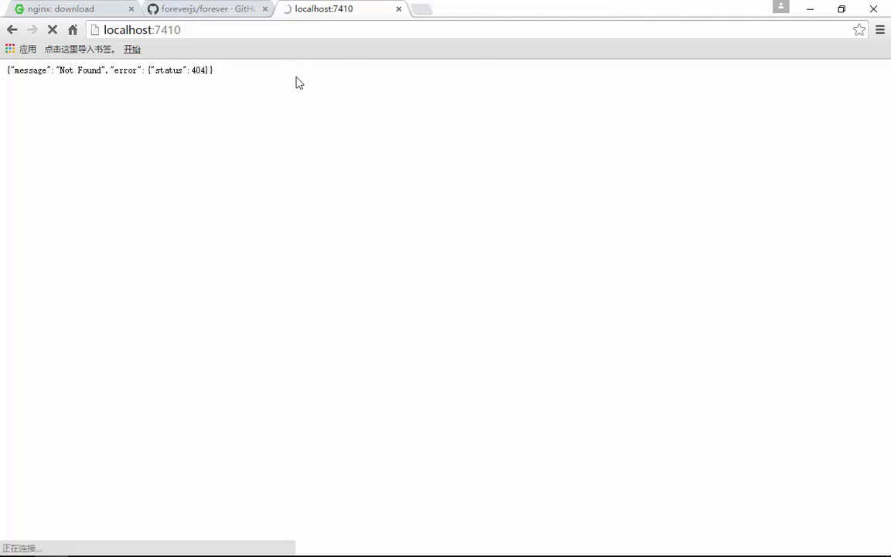
left_click(880, 7)
left_click(428, 299)
type("for")
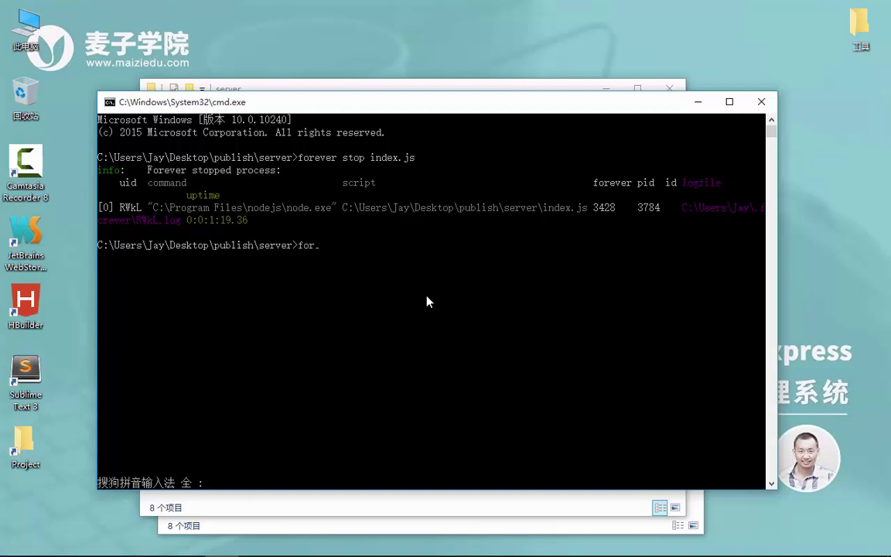
type("ever list")
key("Return")
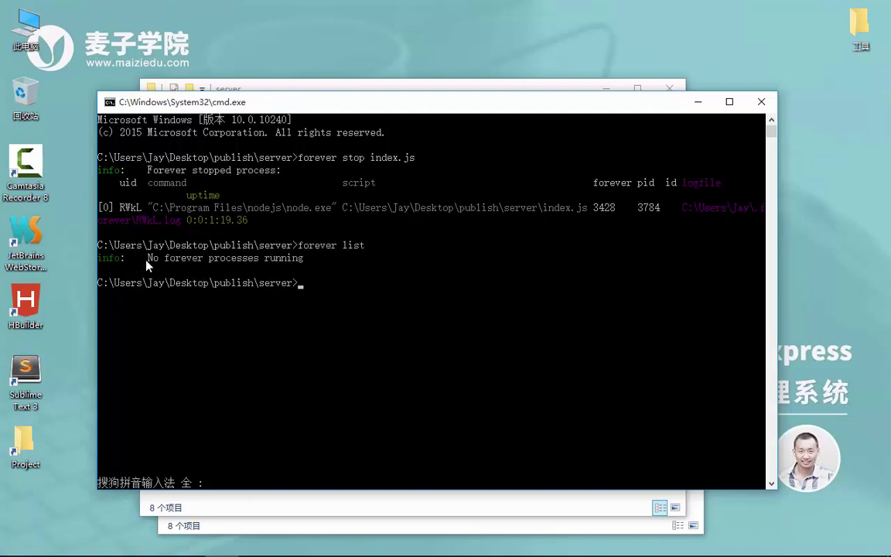
- Copy the 'No forever processes running' status message
left_click_drag(146, 261, 196, 261)
left_click_drag(256, 263, 335, 261)
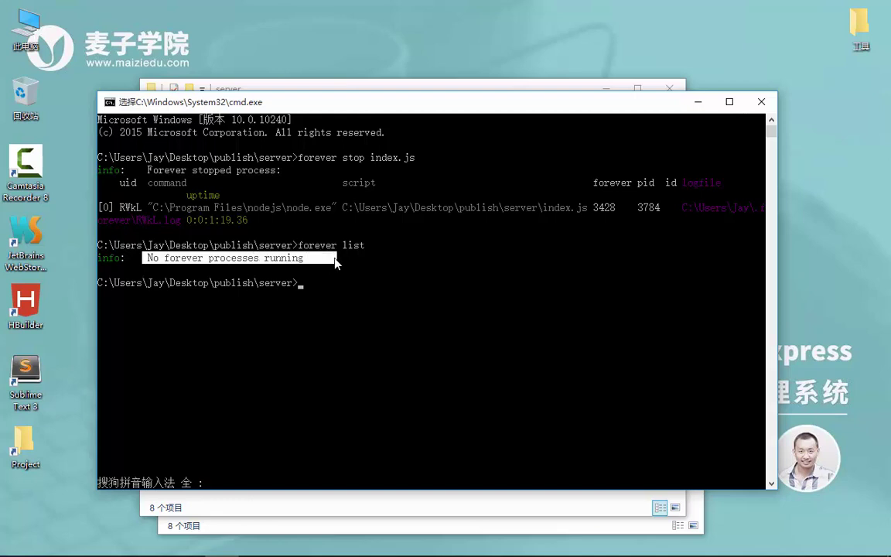
right_click(334, 261)
key("Escape")
- Run 'forever start index.js' to relaunch the server, then minimize the prompt
key("Up")
key("Up")
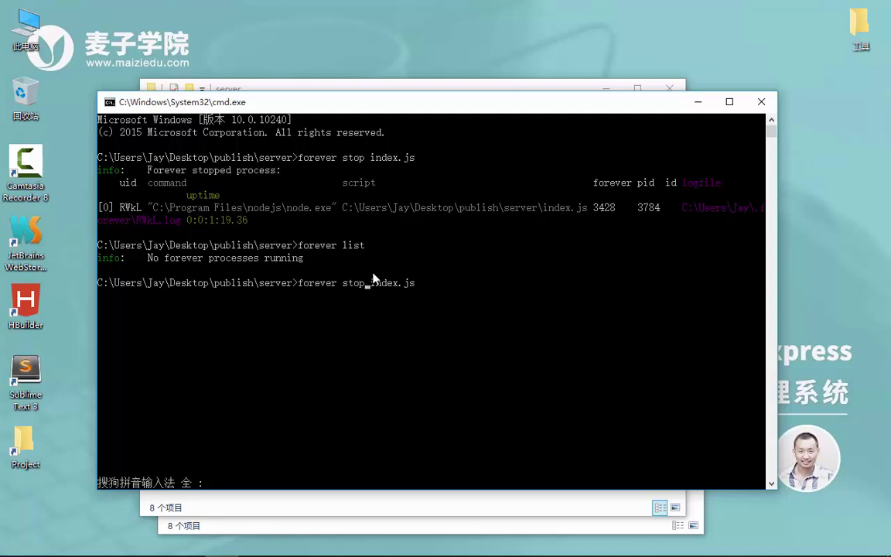
key("BackSpace")
key("BackSpace")
type("art")
key("Return")
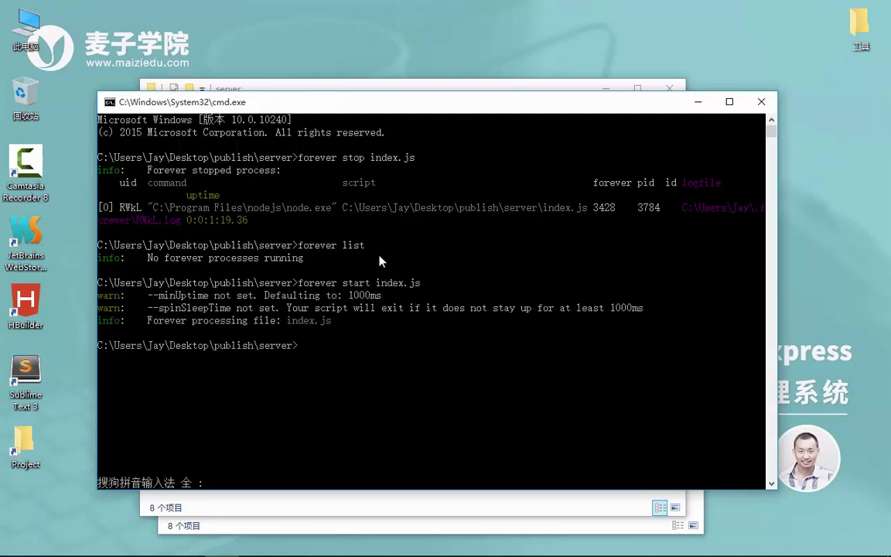
left_click(698, 102)
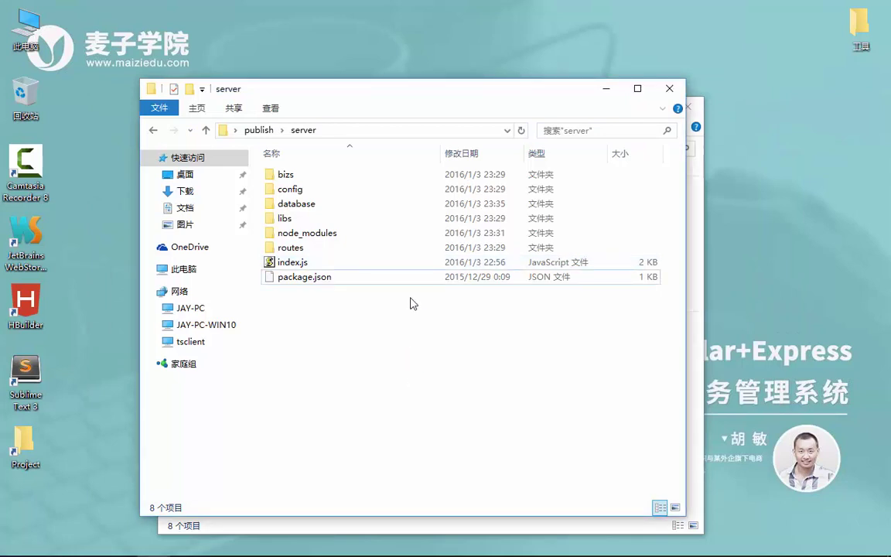
- Check that localhost:7410 responds in Chrome, then minimize the browser
left_click(48, 545)
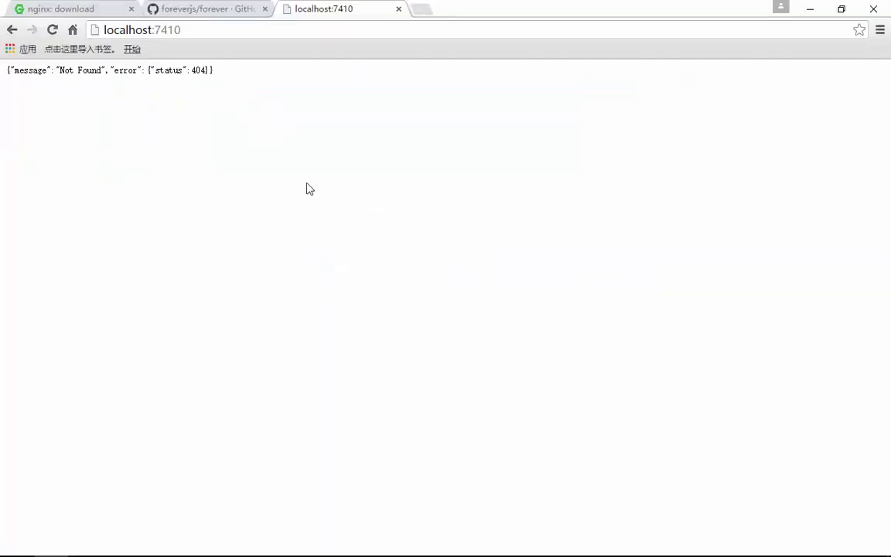
left_click(233, 27)
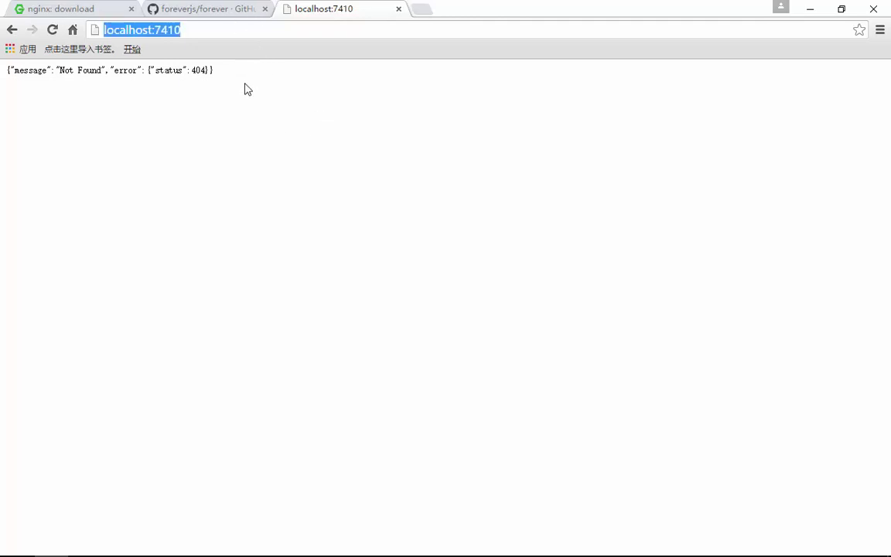
left_click(258, 128)
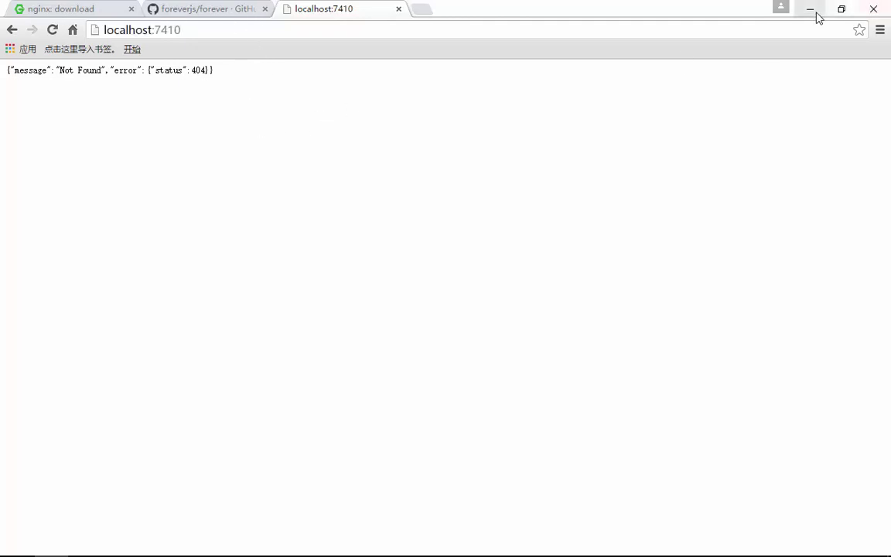
left_click(812, 10)
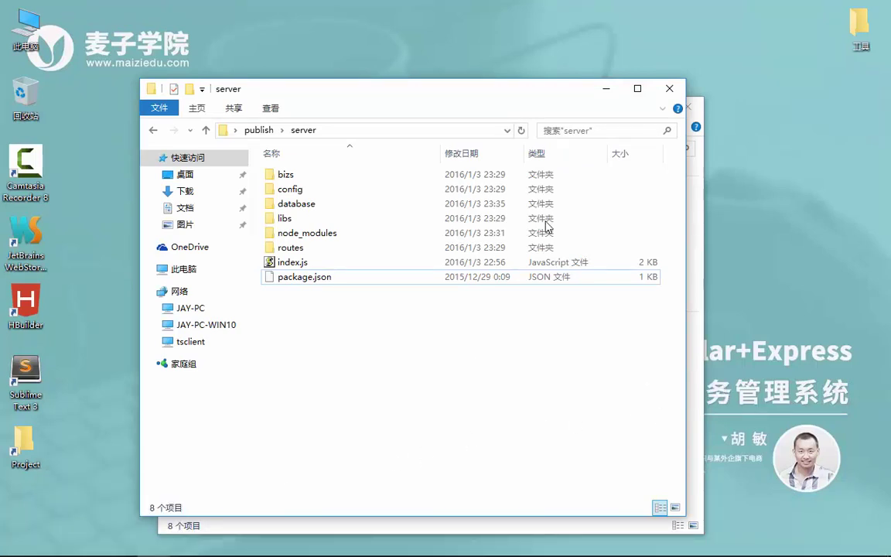
- Open the app folder inside publish, then minimize and close the Explorer windows
left_click(262, 130)
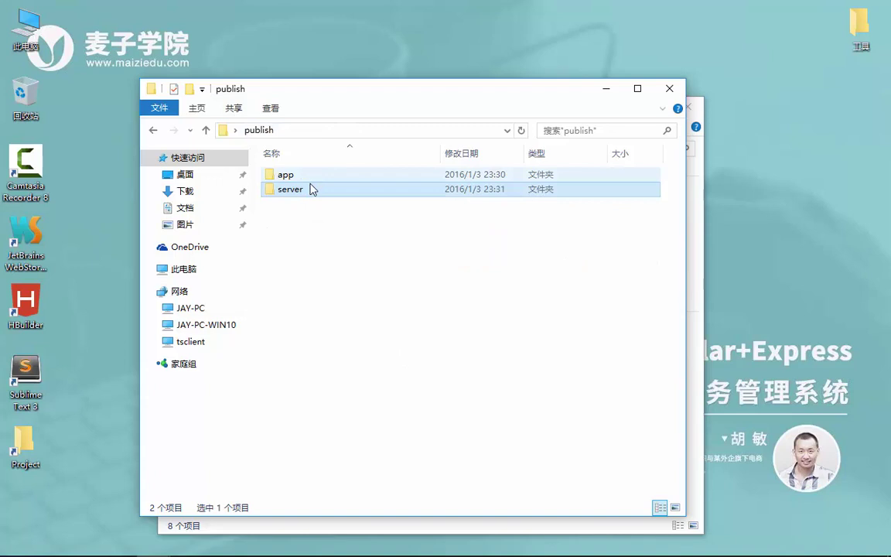
double_click(295, 175)
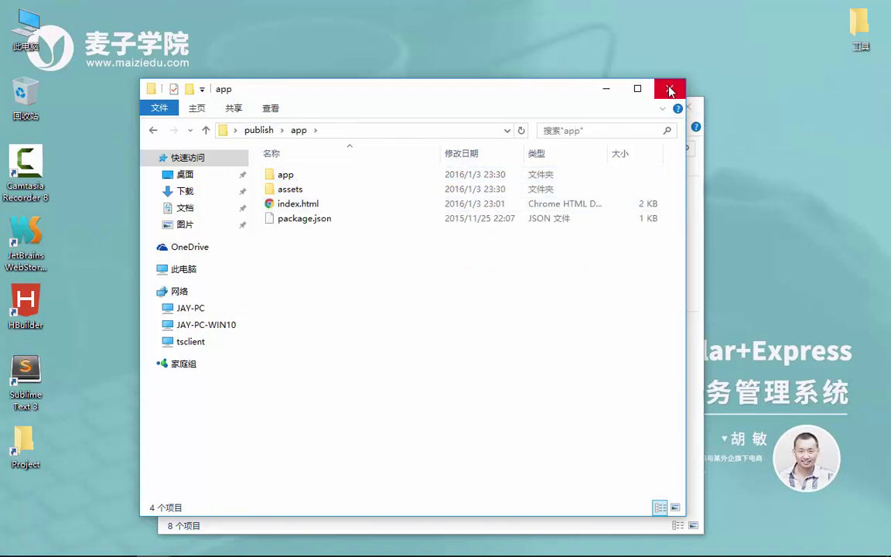
left_click(610, 88)
left_click(687, 106)
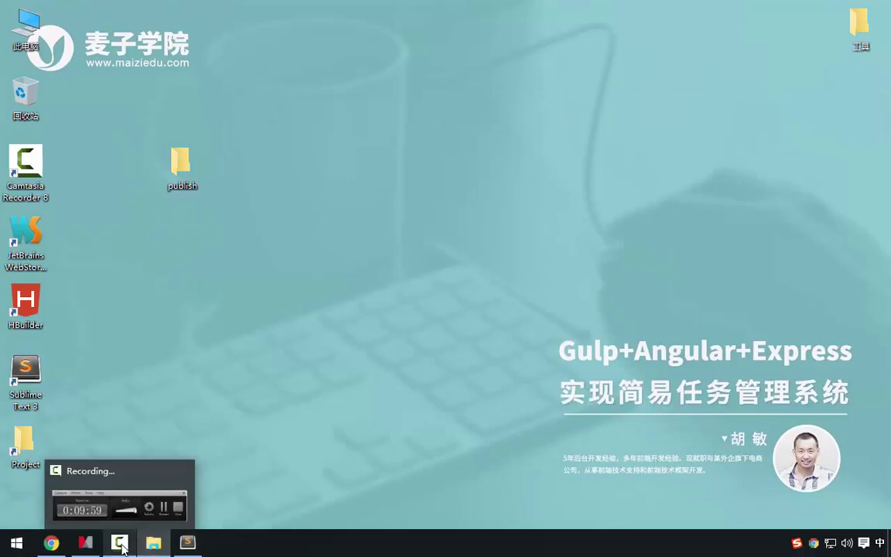
- Collapse forever and 后端发布, expand 前端发布 and nginx in the mind map, then open 工具
left_click(87, 546)
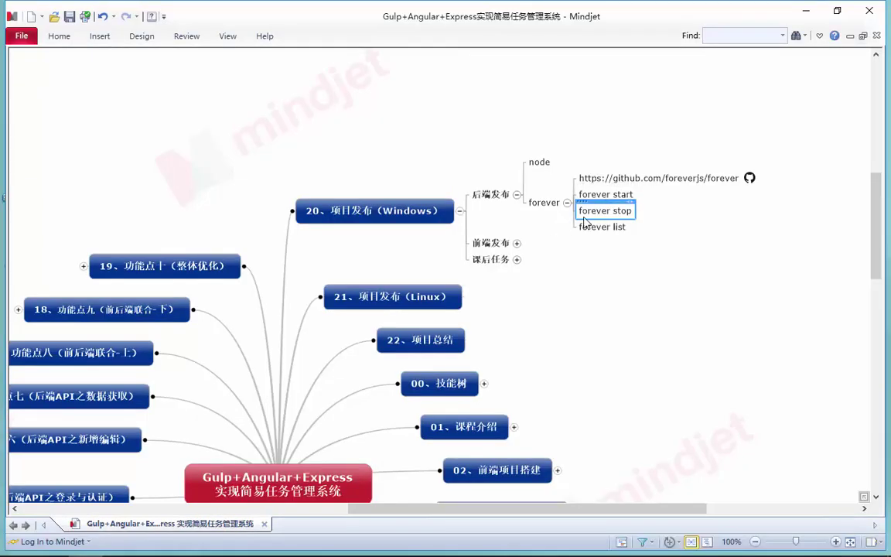
left_click(567, 203)
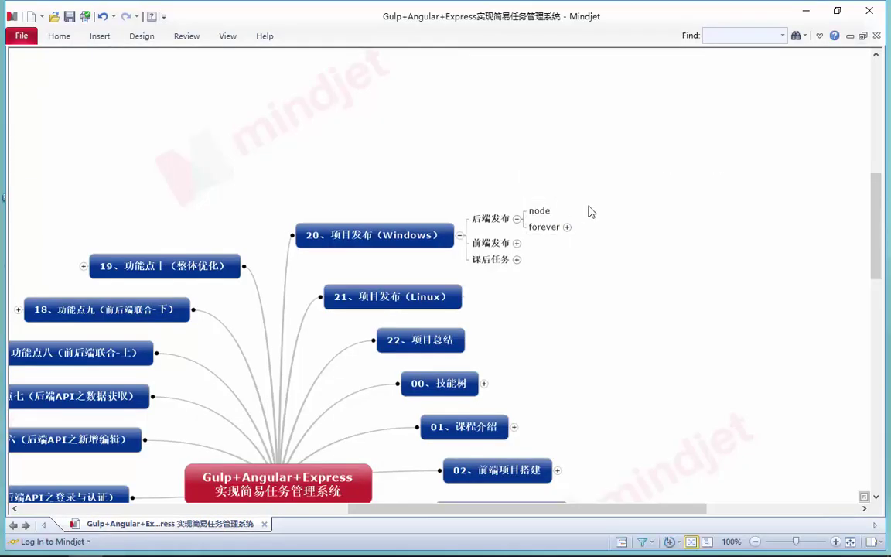
left_click(517, 220)
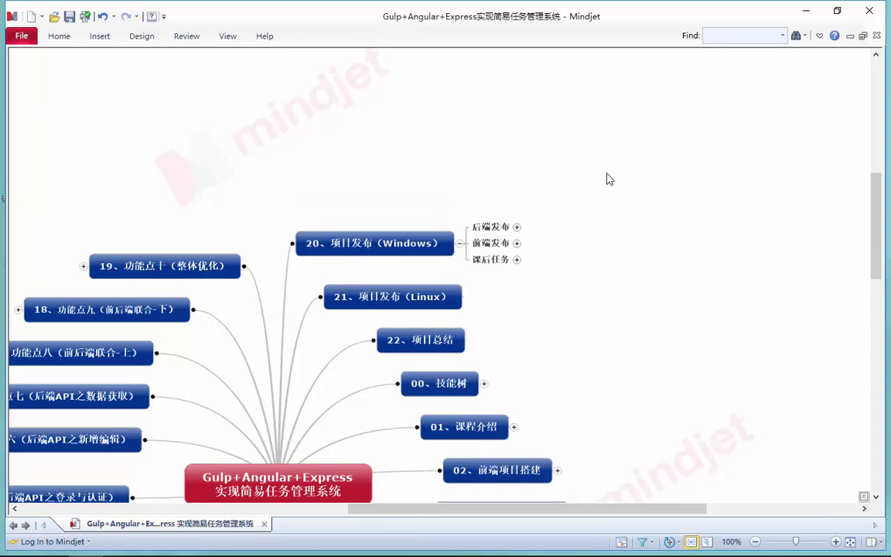
left_click(518, 243)
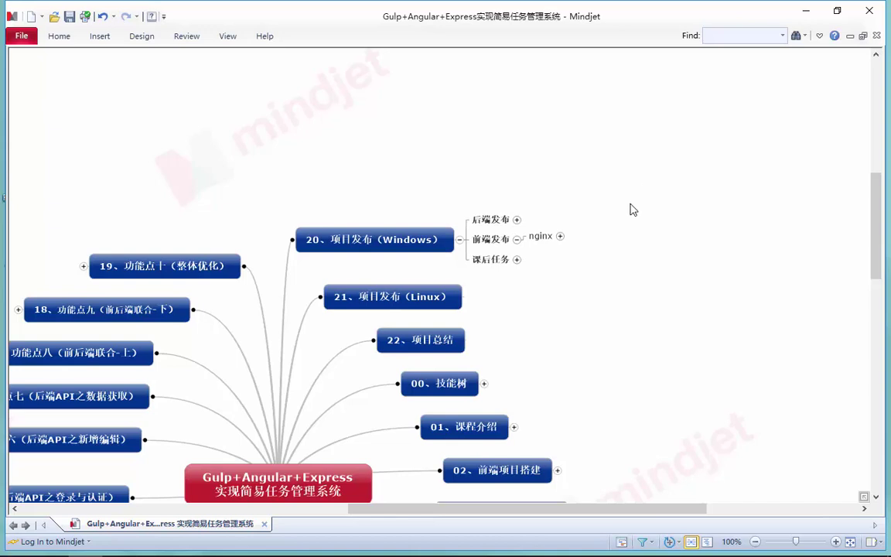
left_click(561, 236)
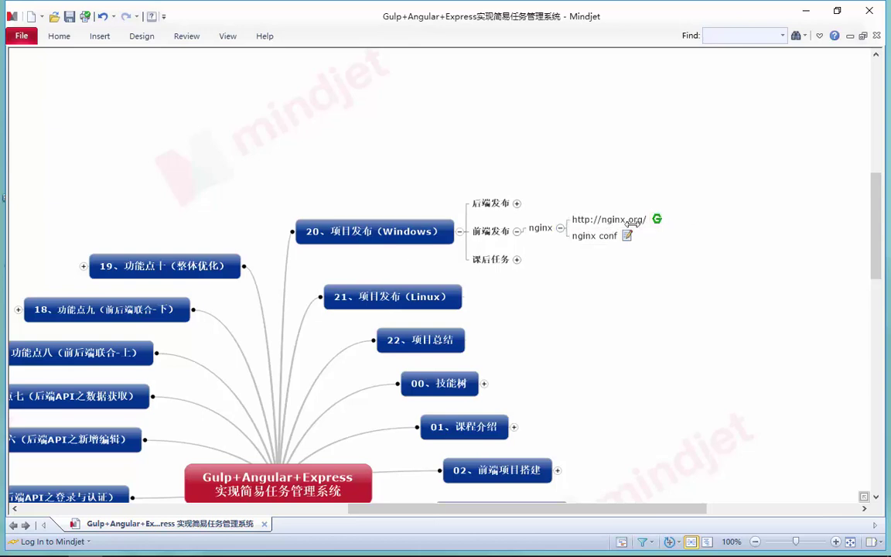
left_click(806, 13)
double_click(861, 25)
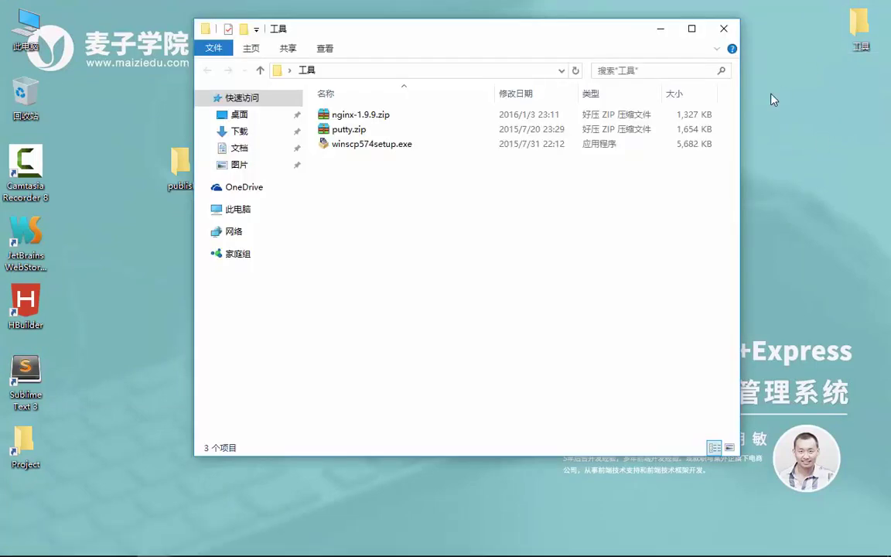
- Copy nginx-1.9.9.zip to the desktop and open it in 2345好压
left_click(401, 116)
left_click_drag(400, 117, 449, 246)
left_click(724, 28)
double_click(446, 236)
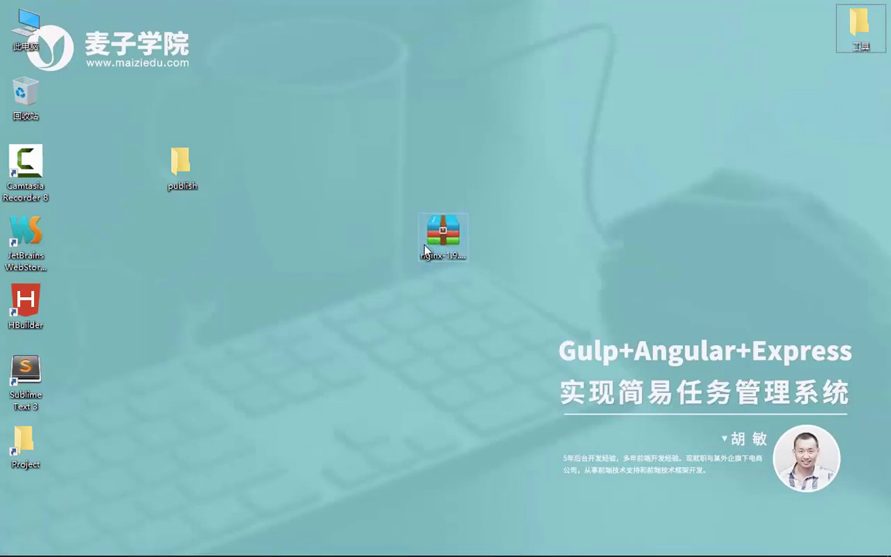
- Extract the nginx-1.9.9 folder into publish, close the archive, and open nginx-1.9.9
left_click(356, 242)
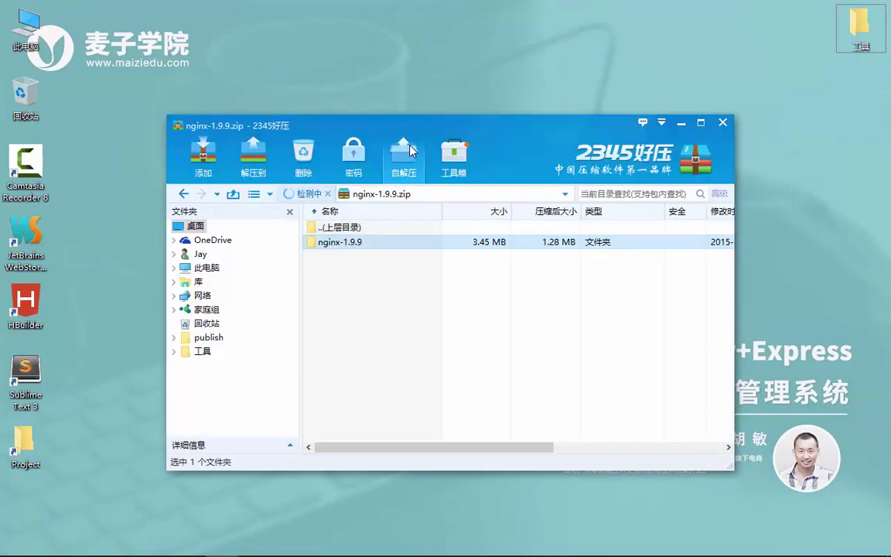
left_click_drag(364, 125, 626, 123)
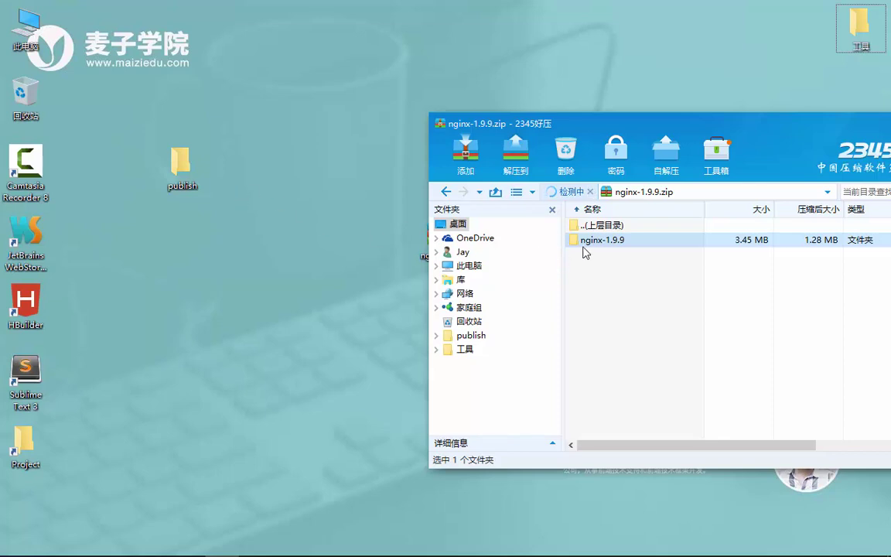
left_click_drag(586, 242, 190, 169)
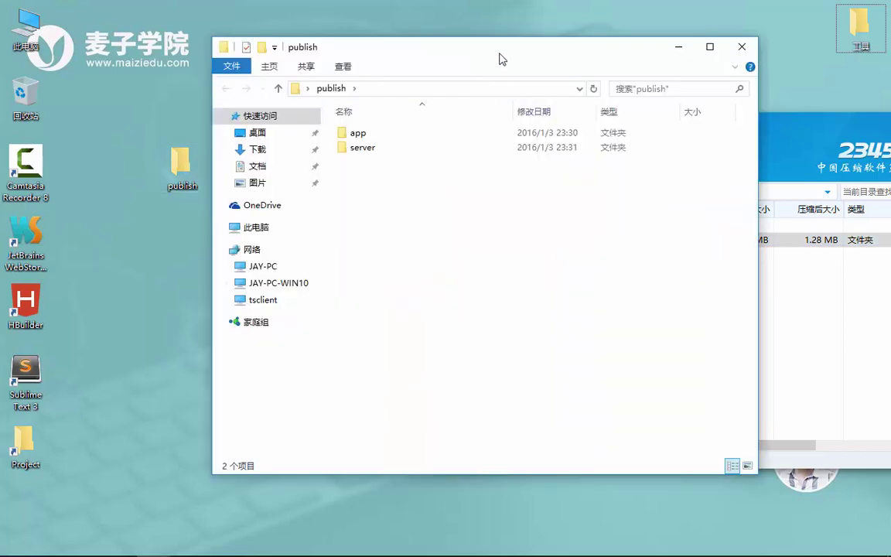
left_click_drag(499, 51, 192, 74)
left_click_drag(623, 241, 203, 308)
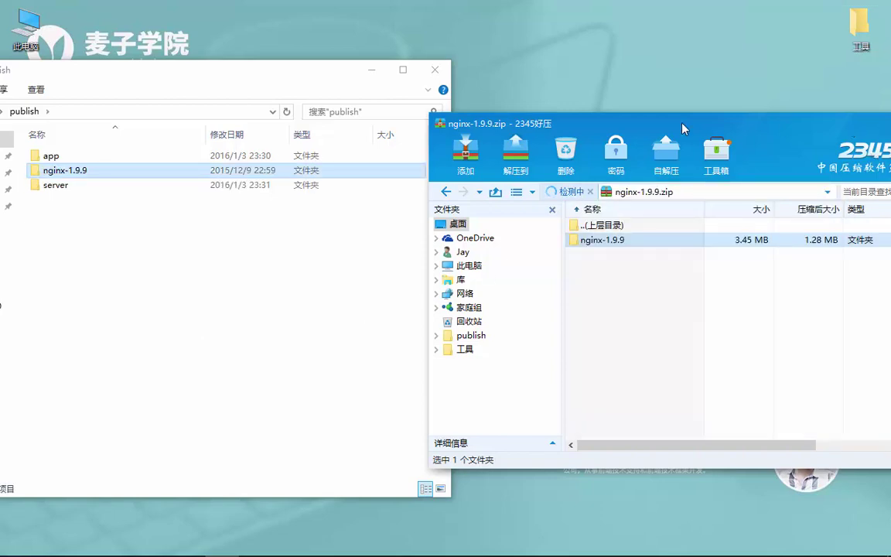
left_click_drag(682, 125, 439, 125)
left_click(735, 124)
left_click_drag(288, 71, 517, 101)
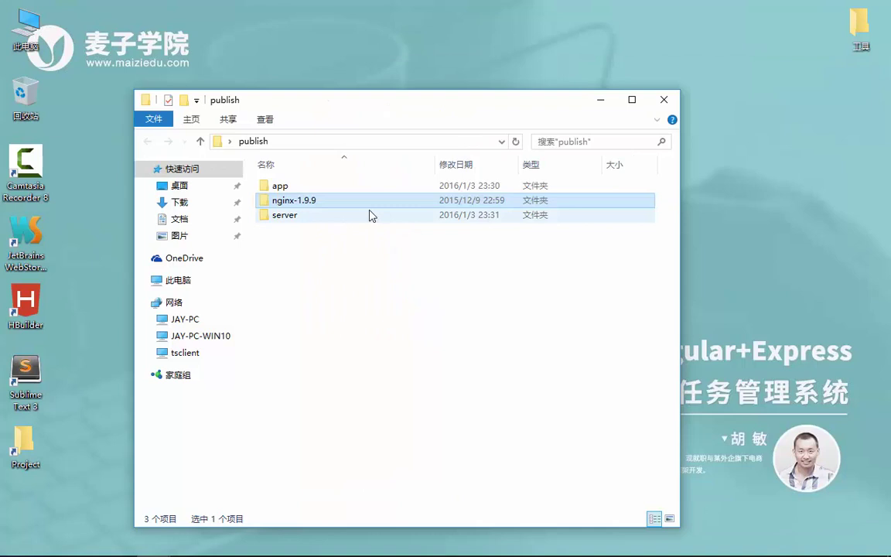
double_click(362, 203)
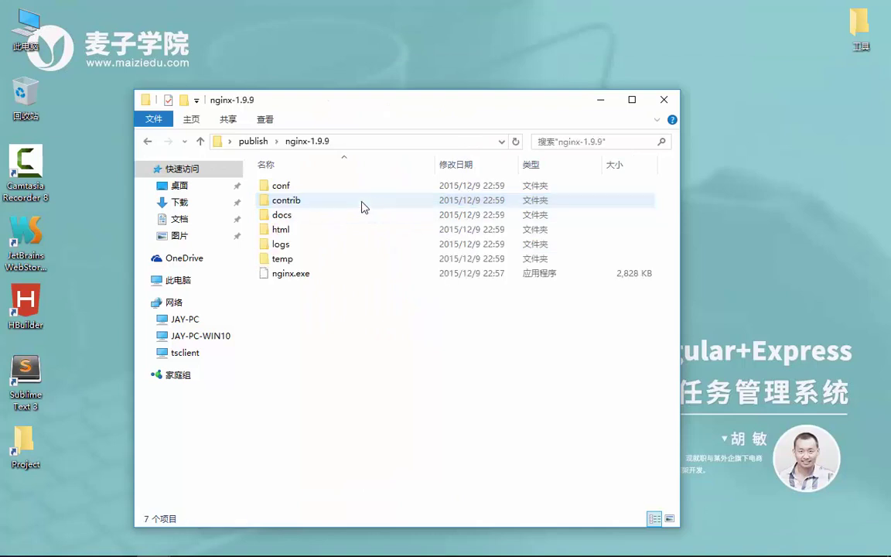
- Open a Command Prompt at publish\nginx-1.9.9 and run 'nginx'
left_click(312, 272)
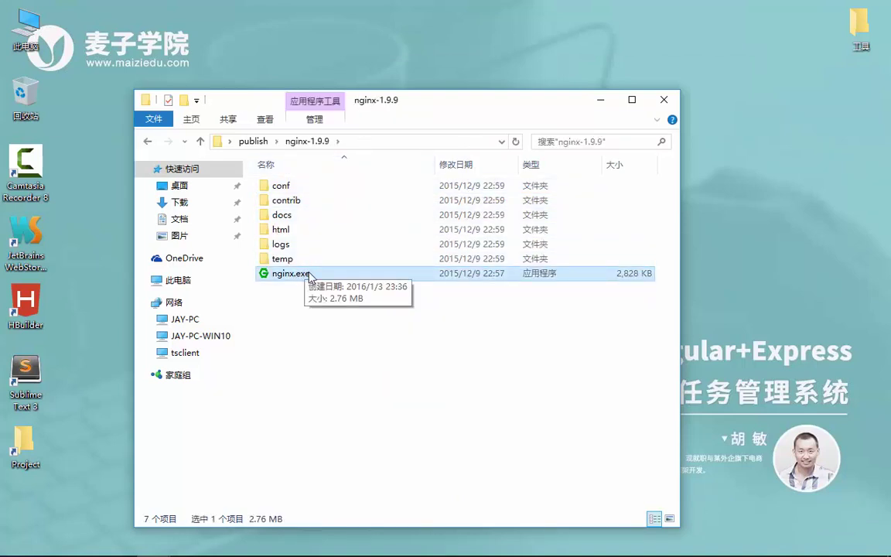
left_click(395, 142)
type("cmd")
key("Return")
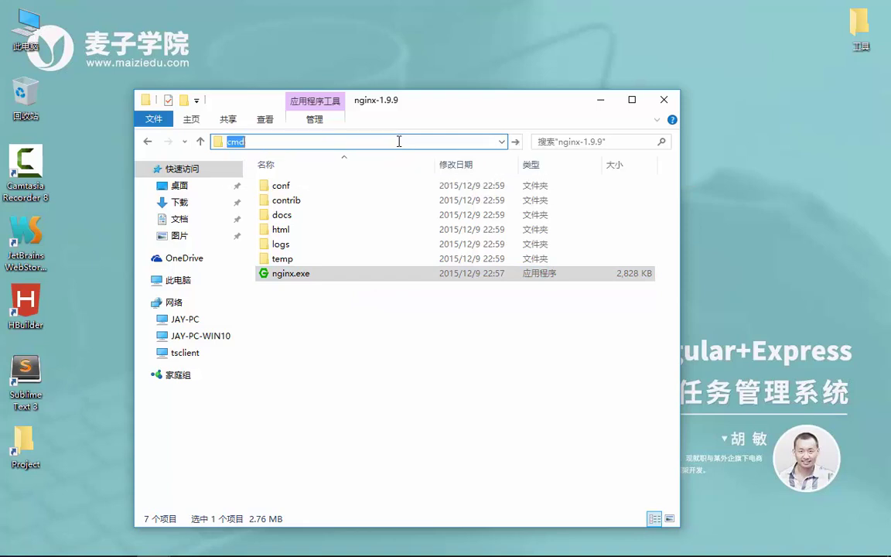
key("Return")
type("nginx")
key("Return")
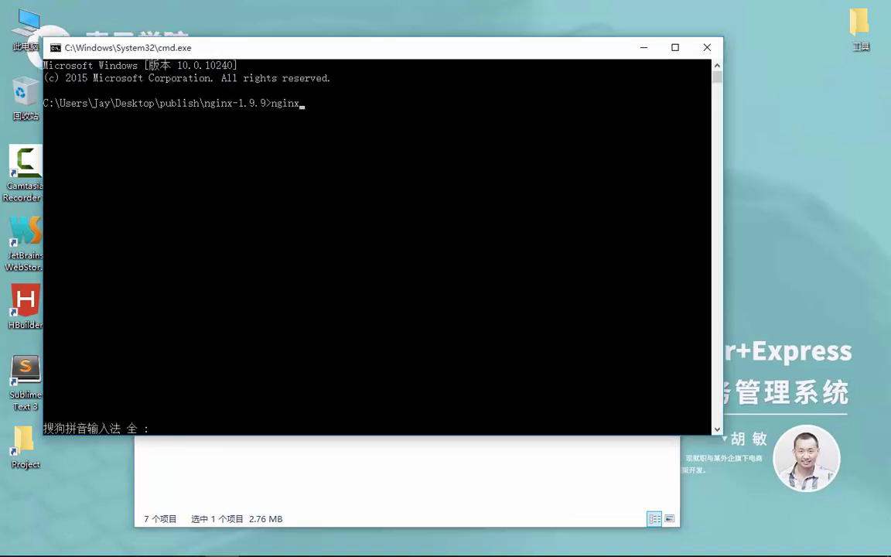
key("Return")
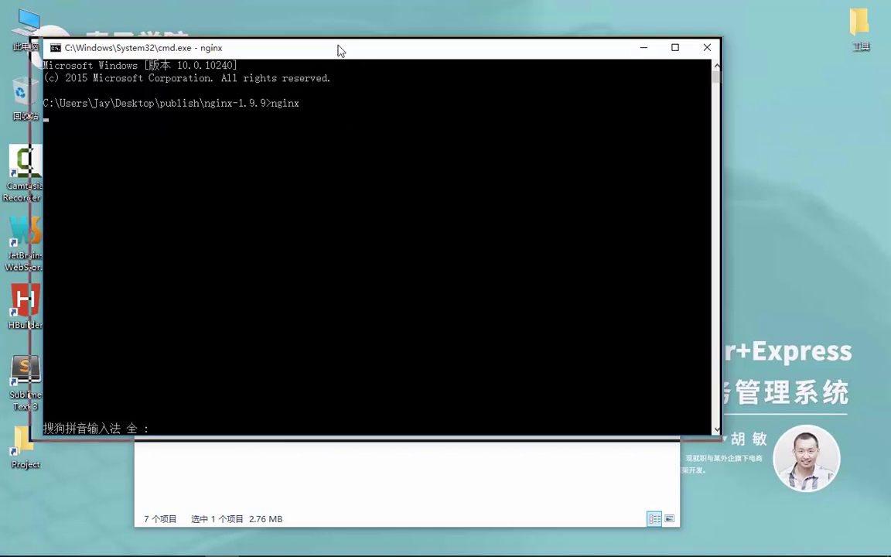
- Hide the prompt and start nginx.exe from the nginx-1.9.9 folder
left_click_drag(338, 50, 481, 77)
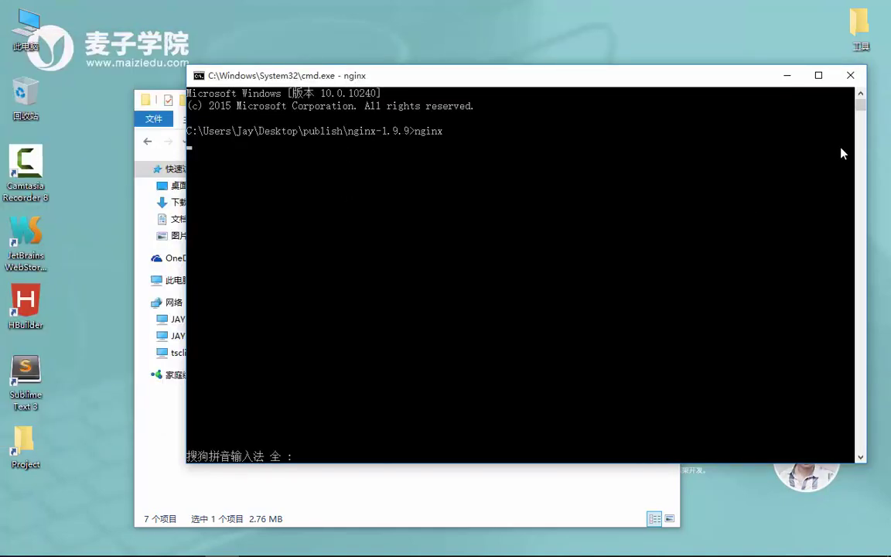
left_click(787, 75)
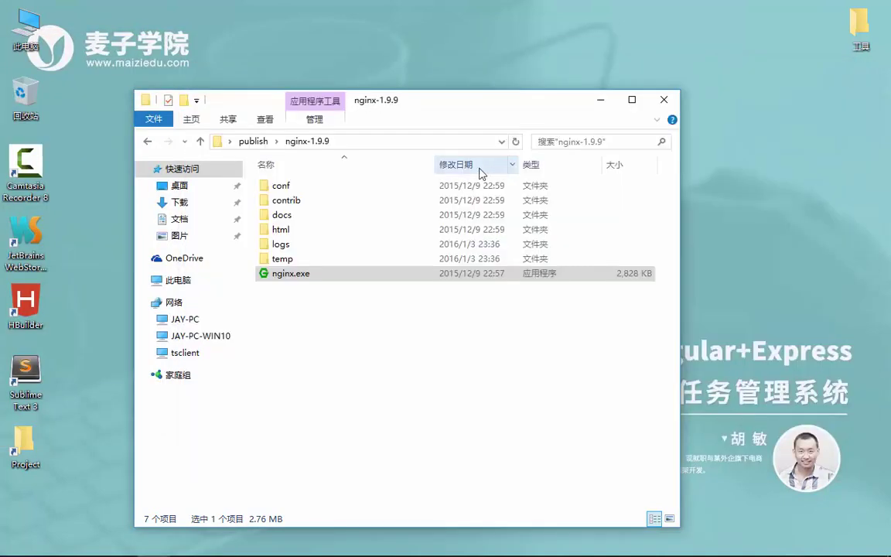
left_click(312, 275)
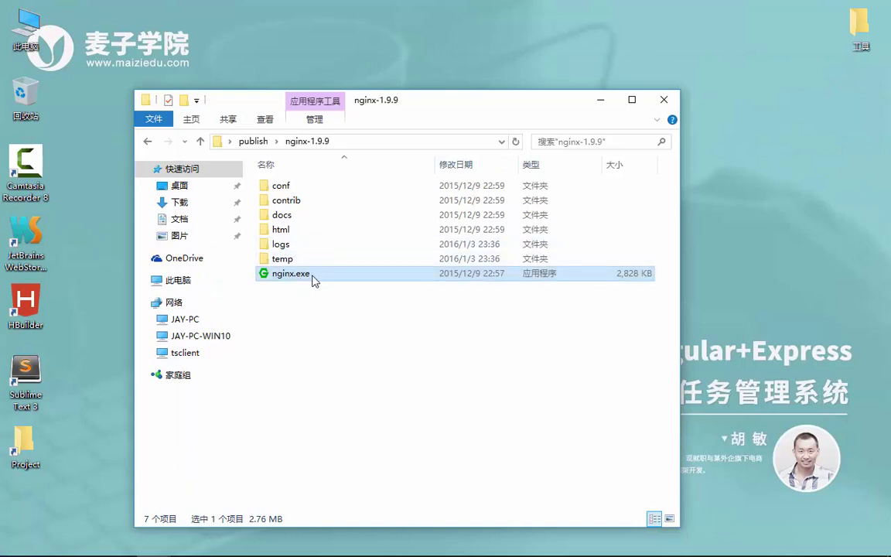
double_click(316, 270)
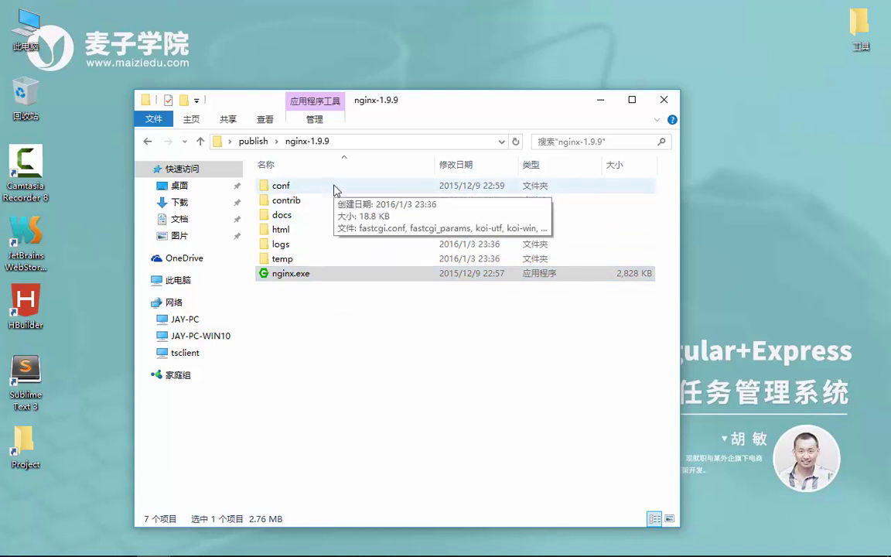
- Open the conf folder and bring up the context menu for nginx.conf
double_click(334, 189)
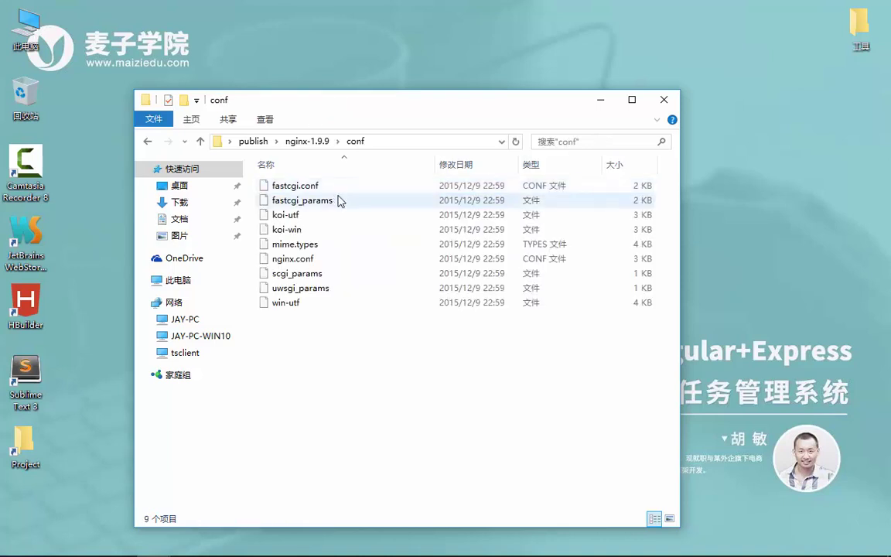
left_click(318, 258)
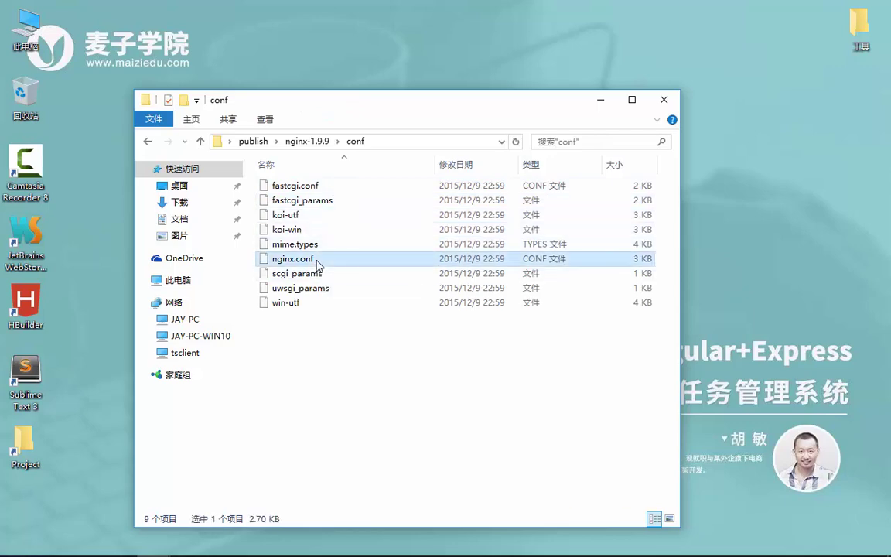
right_click(318, 259)
- Open nginx.conf in Sublime Text and scroll through it
left_click(387, 222)
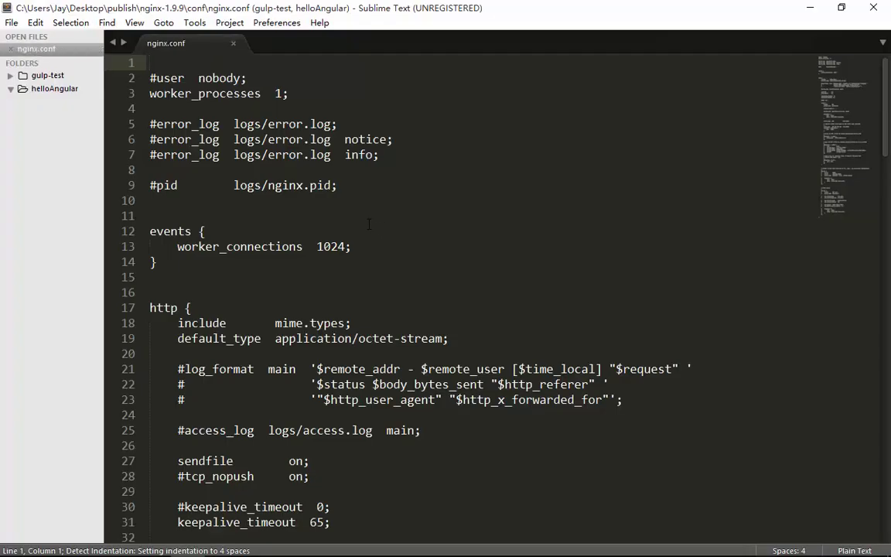
scroll(368, 223, "down", 1)
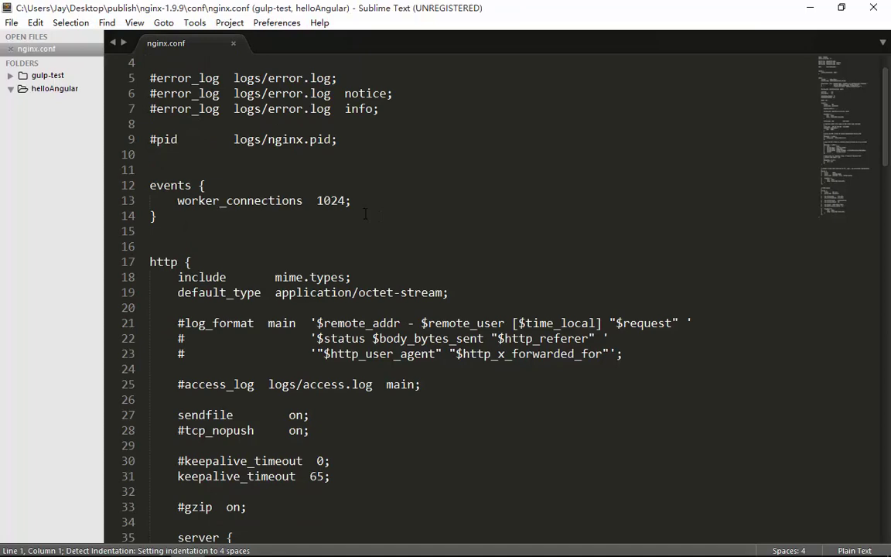
scroll(365, 214, "down", 5)
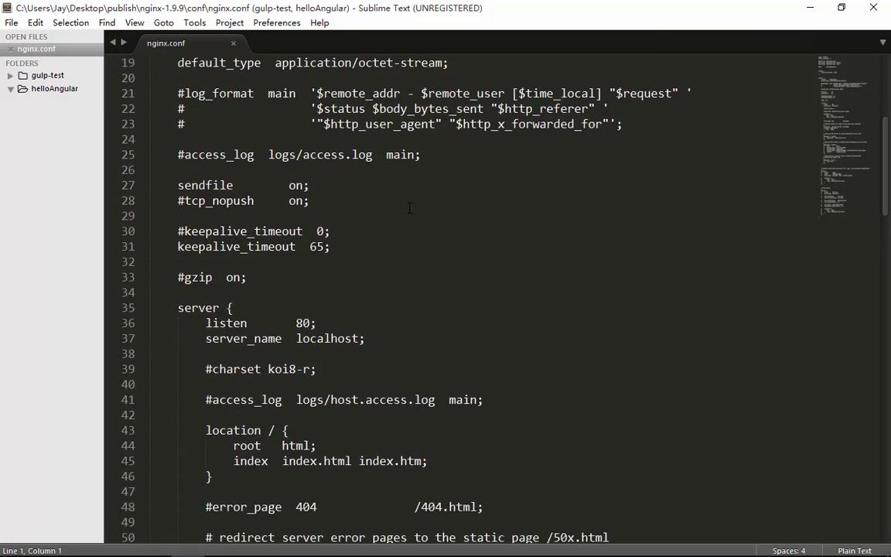
- Open publish\app\package.json in Sublime Text, inspect devDependencies, and close it
left_click(810, 11)
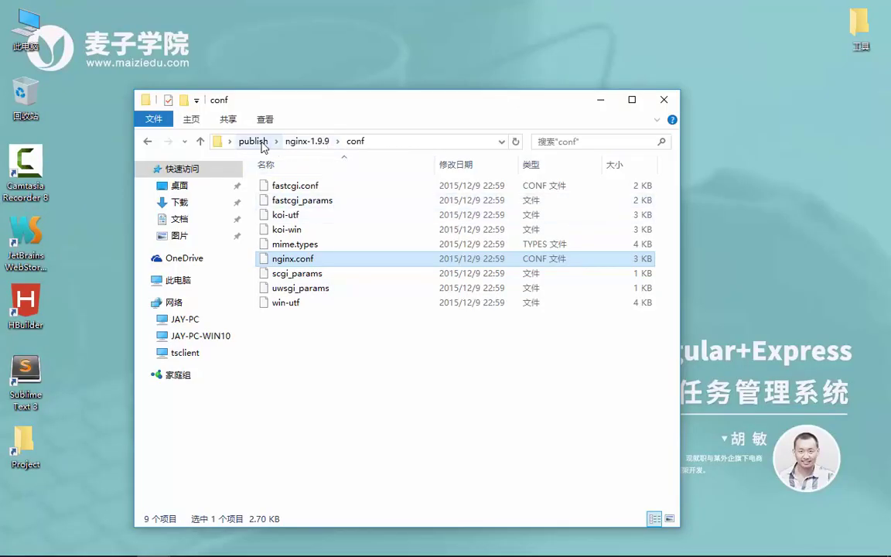
left_click(261, 143)
double_click(319, 186)
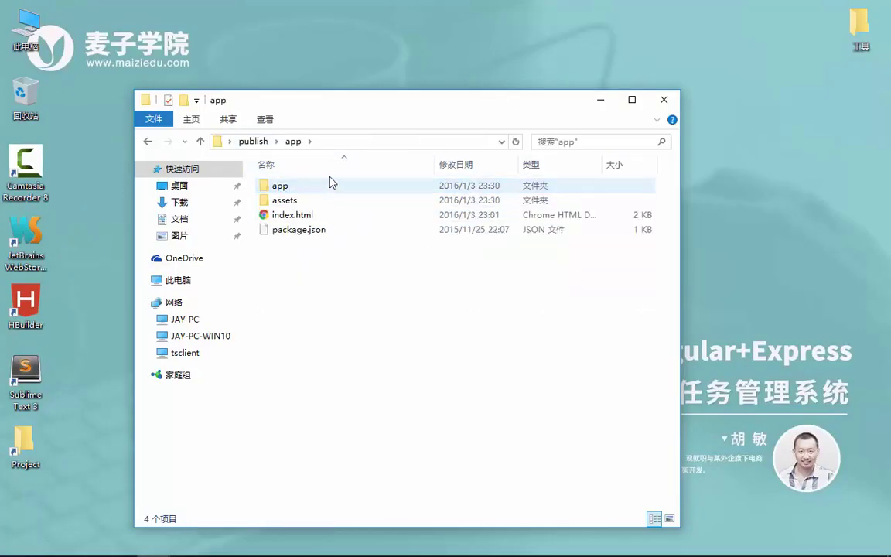
left_click(367, 142)
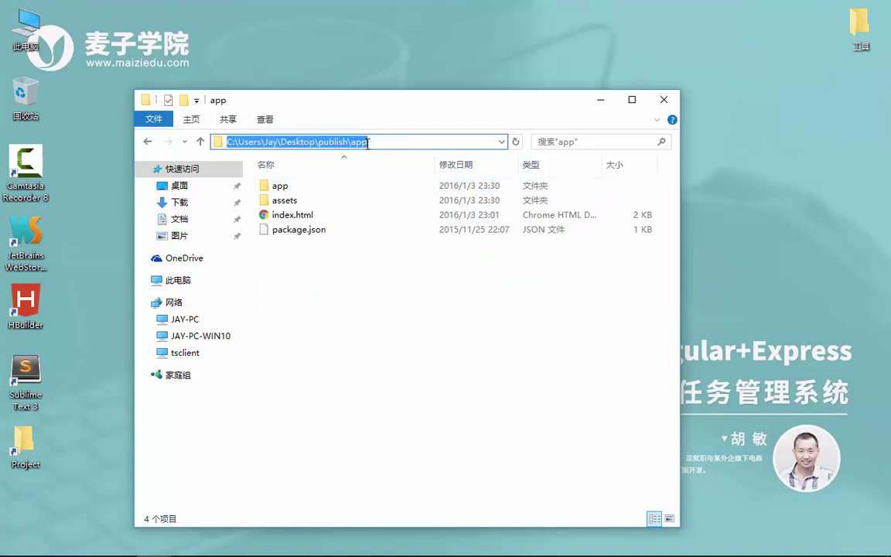
left_click(314, 232)
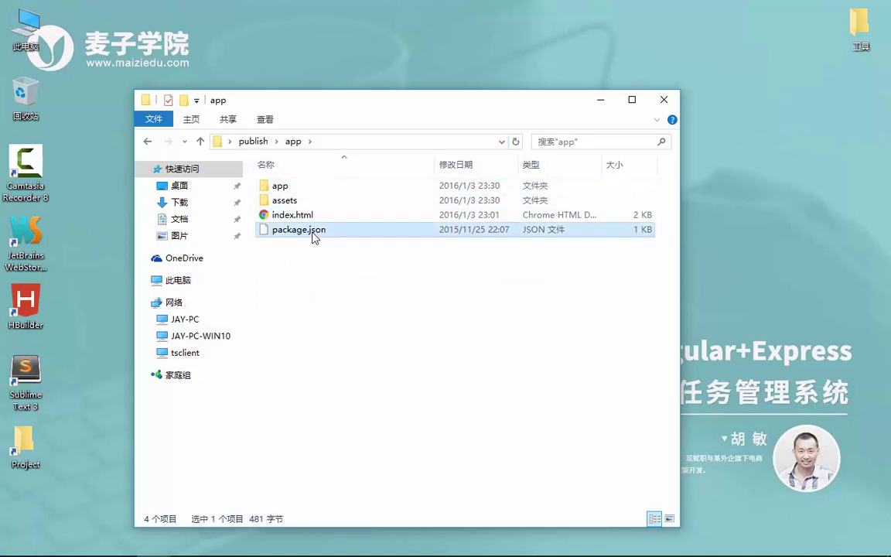
right_click(313, 236)
left_click(329, 167)
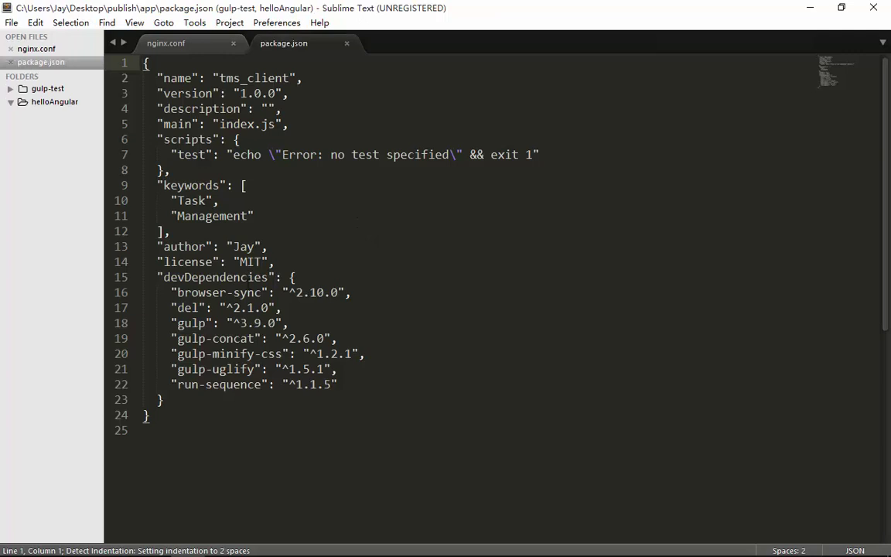
left_click_drag(213, 277, 227, 384)
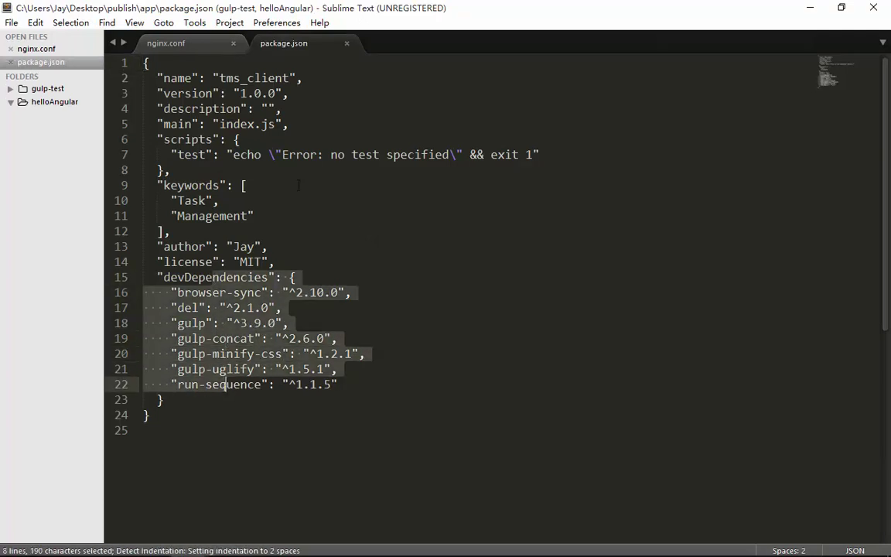
left_click(347, 43)
left_click(810, 7)
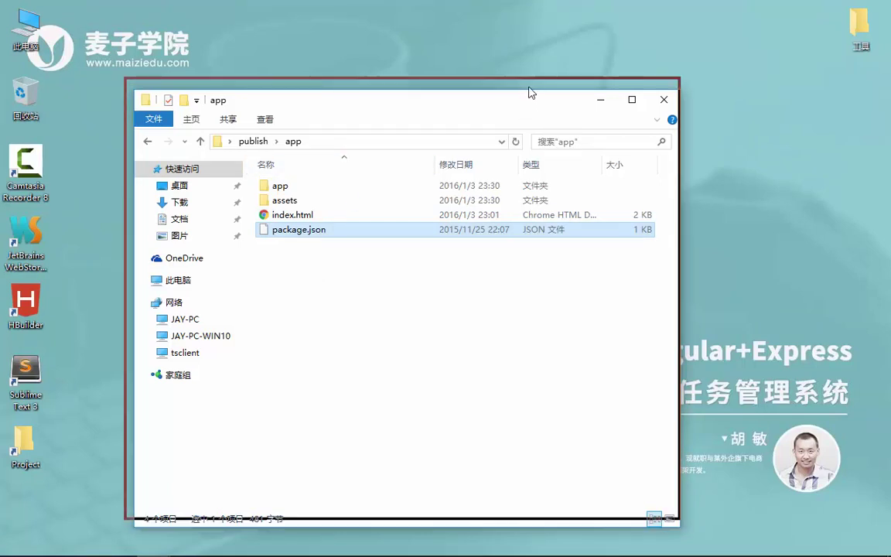
- Return to nginx.conf and highlight 'listen 80' and 'server_name localhost' on lines 36-37
left_click_drag(488, 99, 481, 78)
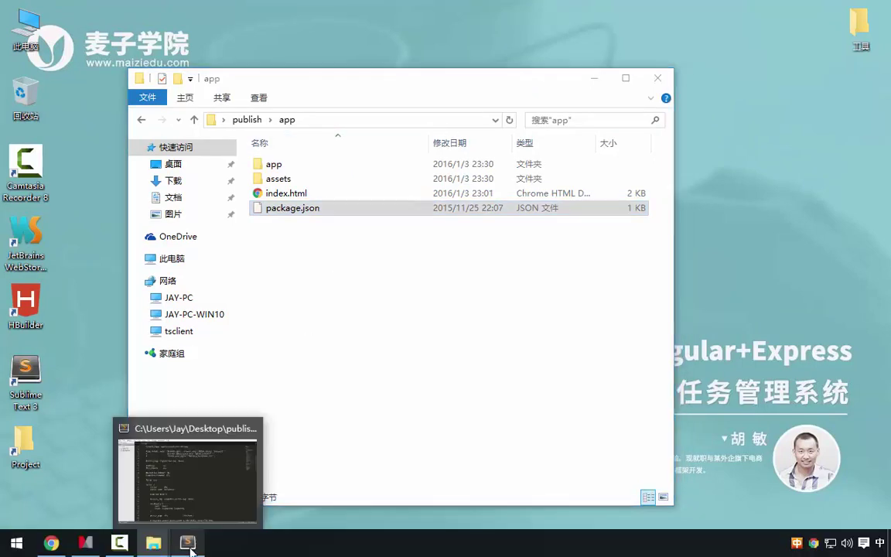
left_click(188, 542)
scroll(268, 207, "down", 2)
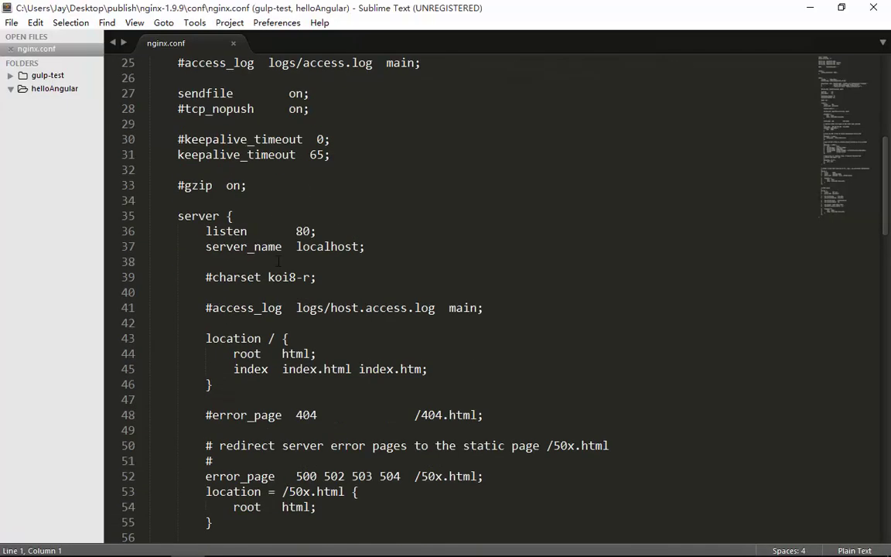
left_click(316, 231)
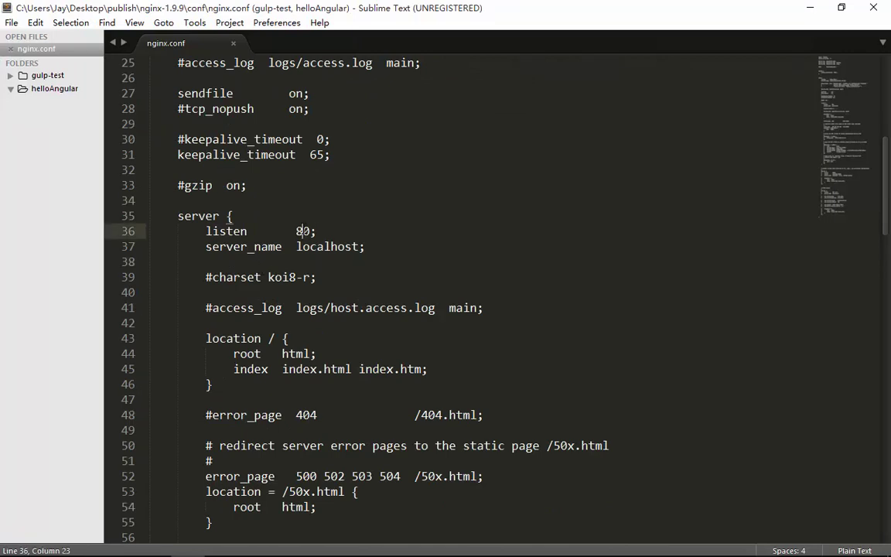
double_click(304, 231)
double_click(334, 247)
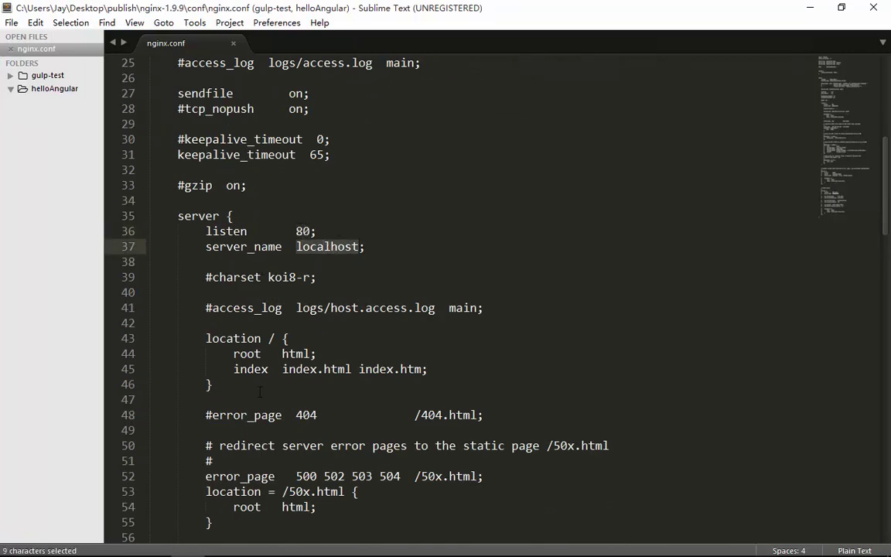
scroll(290, 220, "down", 1)
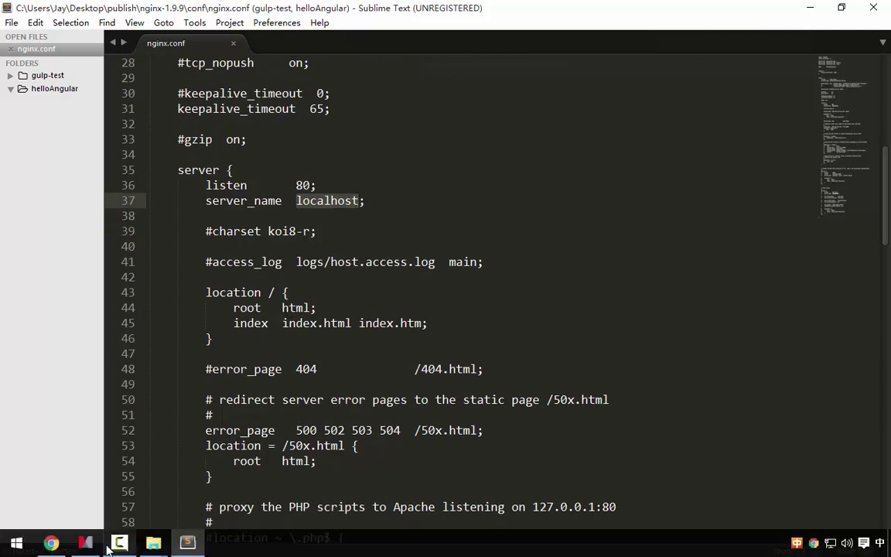
- Open the nginx conf topic's notes in Mindjet and highlight the D:/Project/TMS/client/dist/ root path
left_click(85, 545)
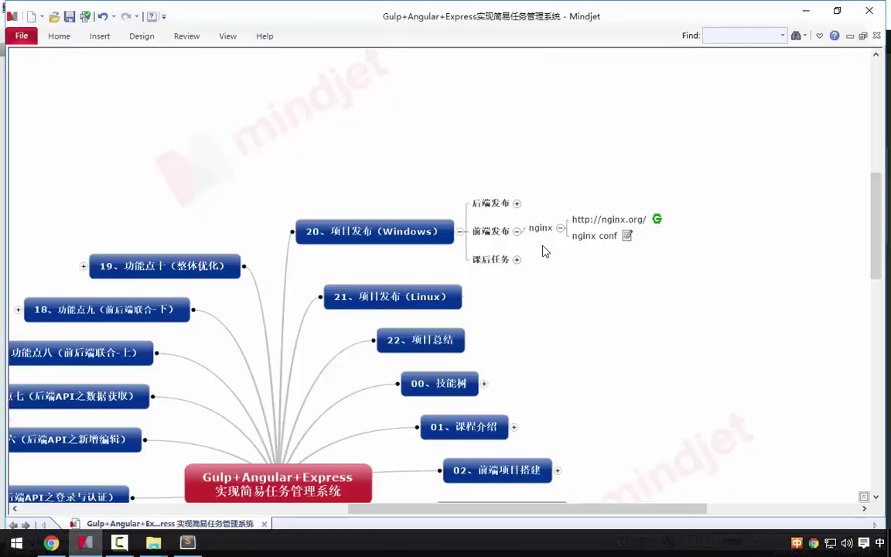
left_click(625, 236)
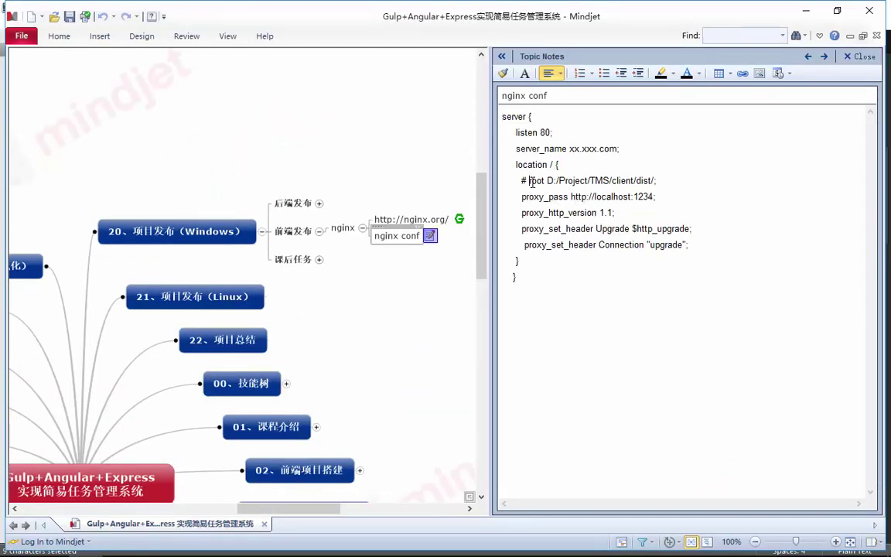
left_click_drag(529, 181, 659, 181)
left_click(662, 179)
left_click_drag(547, 180, 658, 182)
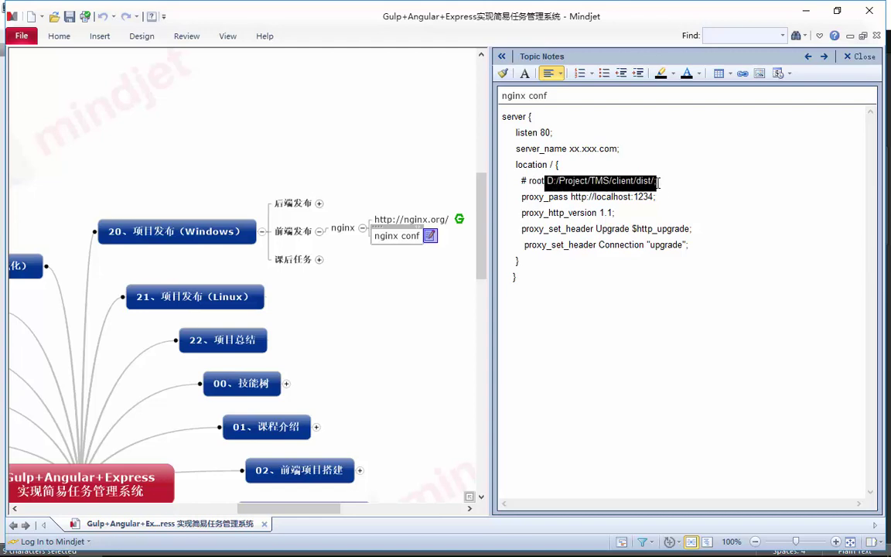
left_click(596, 198)
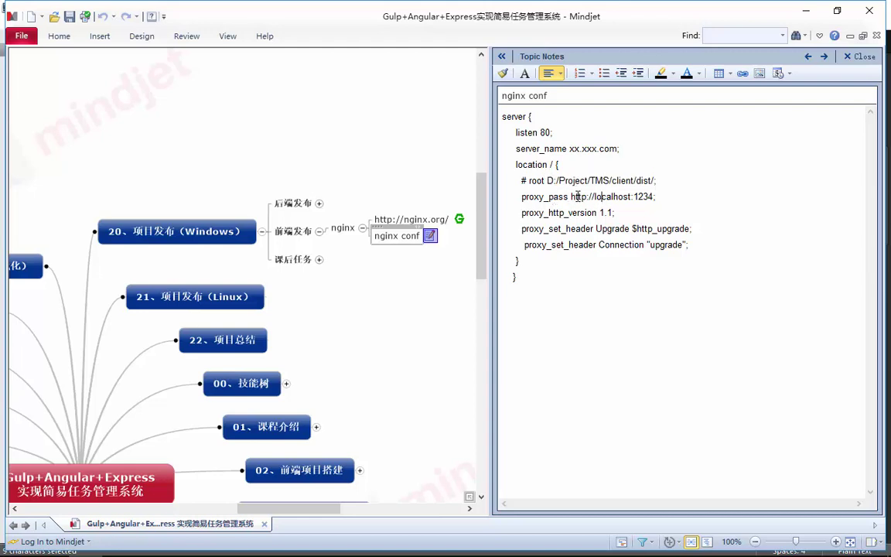
- Highlight the proxy settings from the proxy_pass port 1234 through the Upgrade header
left_click_drag(578, 197, 634, 244)
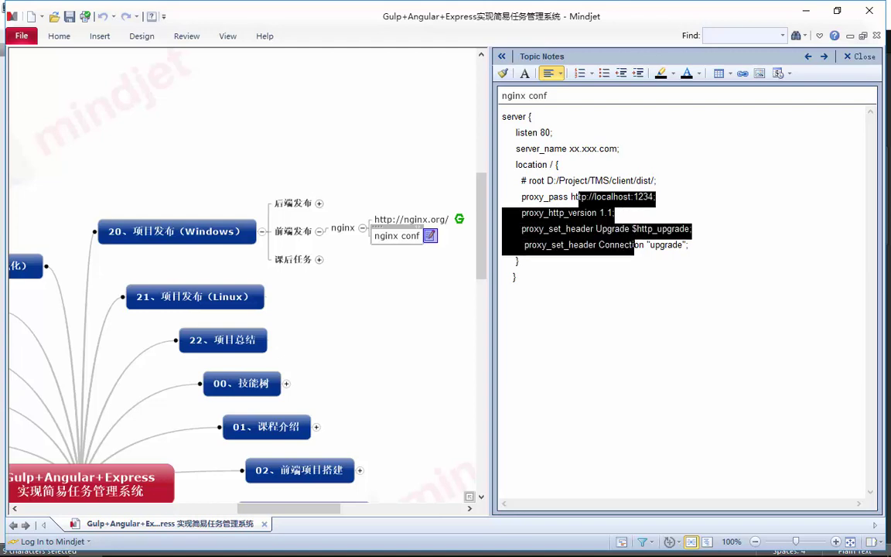
left_click(650, 245)
left_click_drag(611, 197, 640, 243)
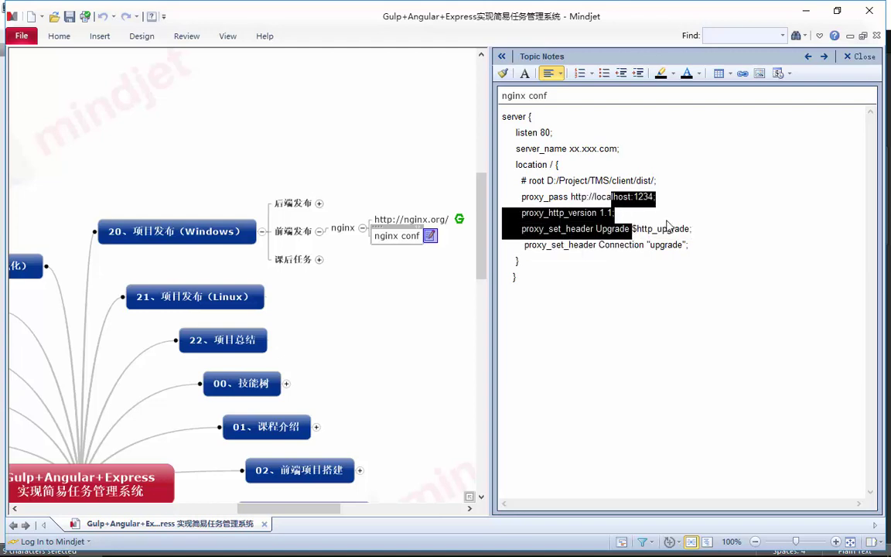
left_click_drag(606, 197, 625, 242)
left_click_drag(623, 196, 644, 229)
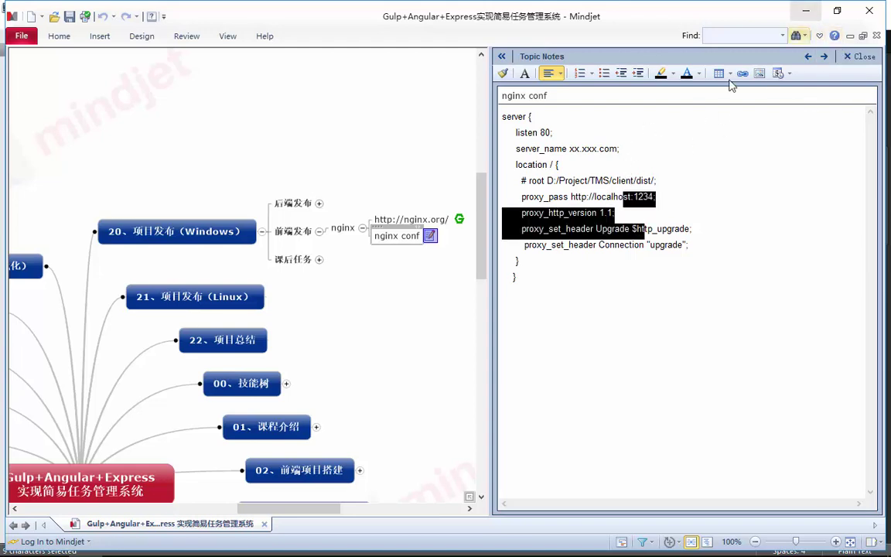
key("alt+Tab")
- Review the listen 80 and server_name localhost lines in nginx.conf
left_click(426, 217)
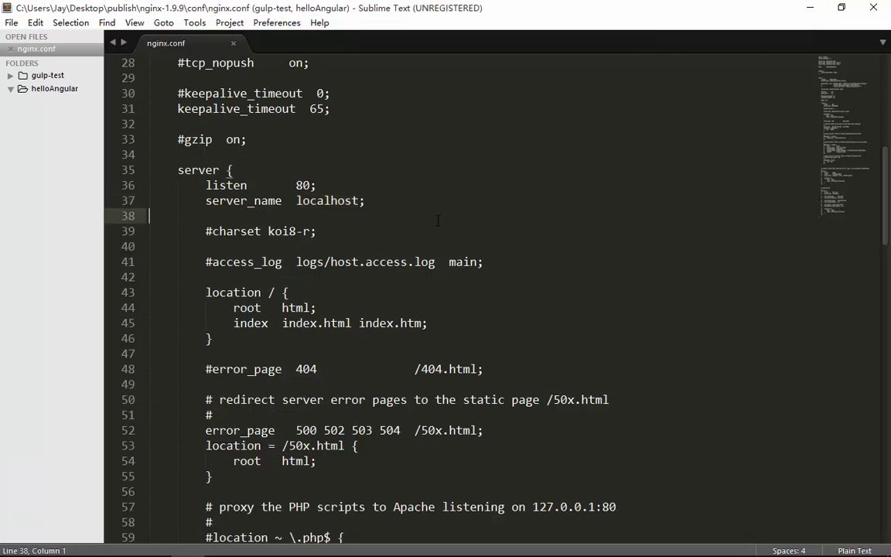
scroll(432, 229, "down", 1)
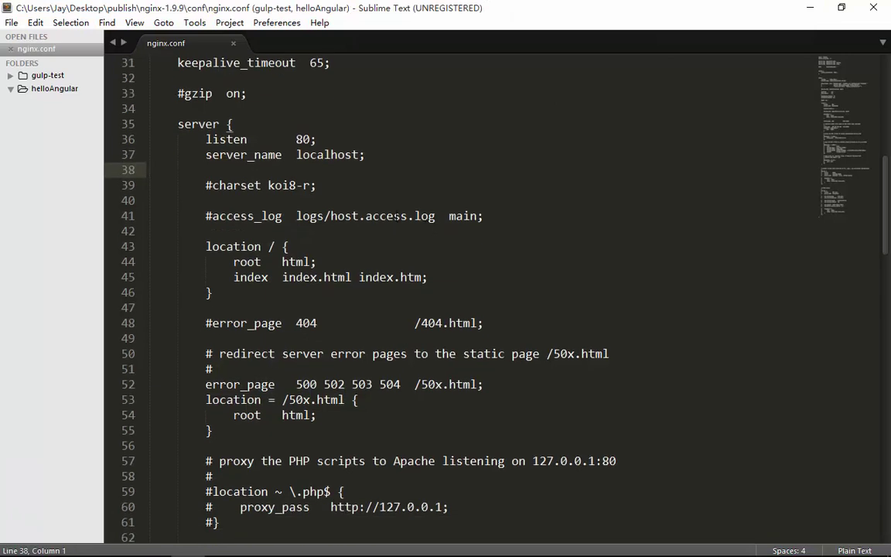
double_click(318, 154)
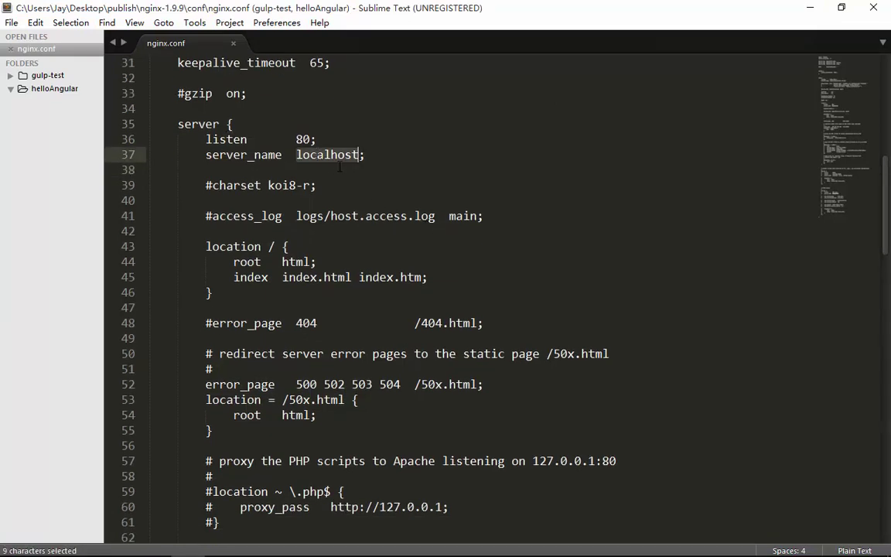
double_click(302, 140)
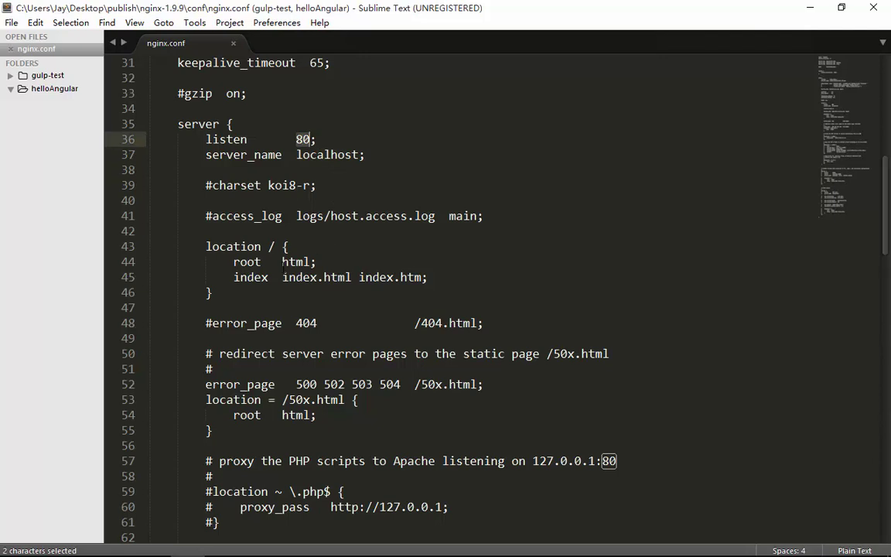
scroll(283, 262, "down", 1)
- Replace root 'html' on line 44 with the publish/app path using forward slashes, and save
double_click(294, 216)
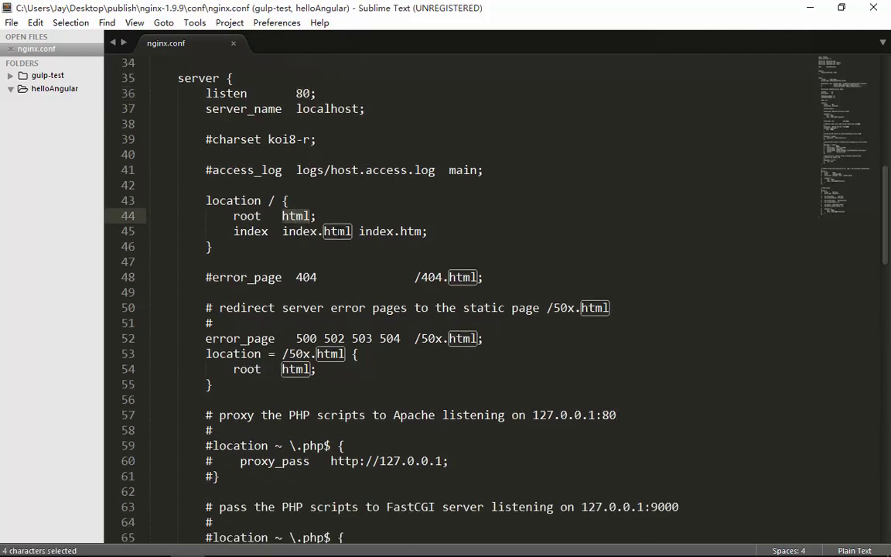
type("C:\\Users\\Jay\\Desktop\\publish\\app")
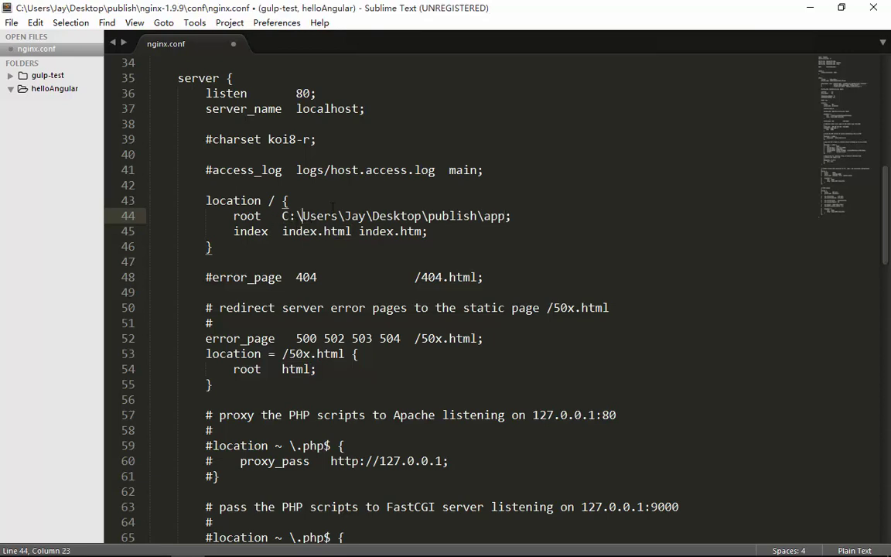
key("BackSpace")
type("、")
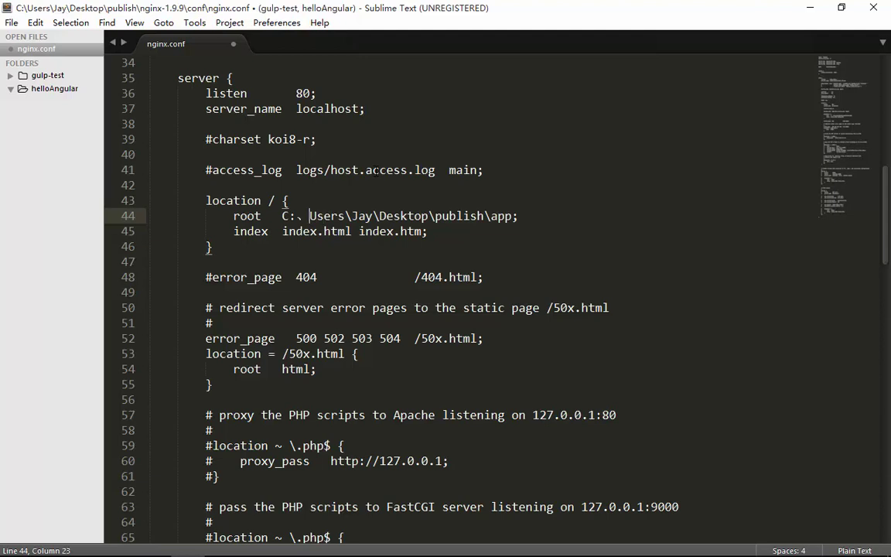
key("BackSpace")
type("/")
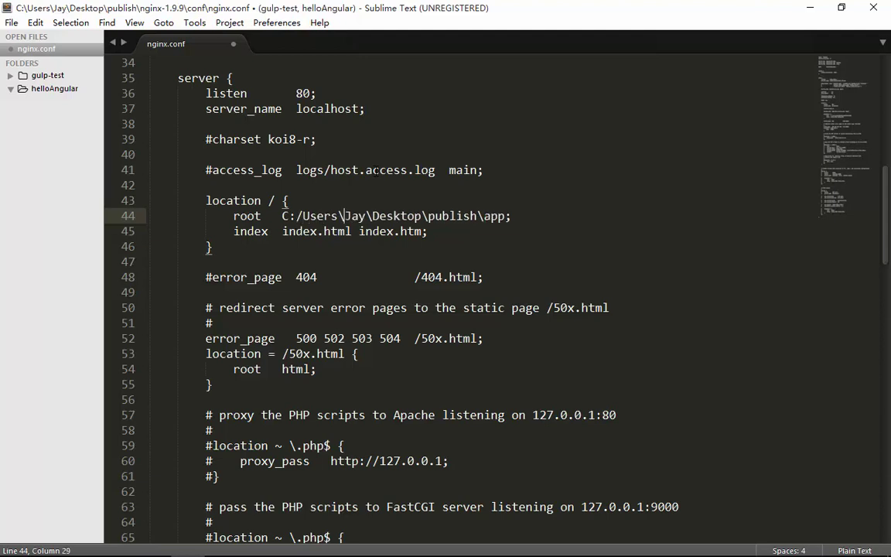
key("BackSpace")
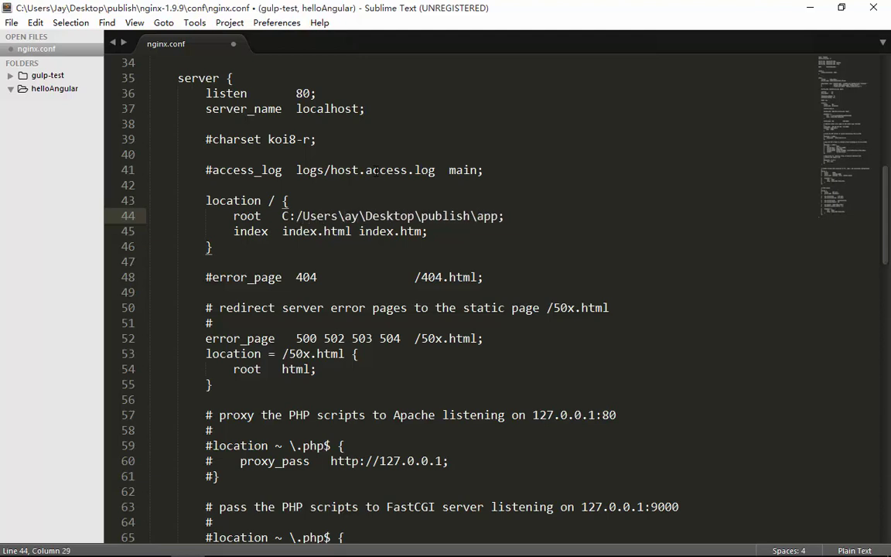
key("BackSpace")
type("/Jay/")
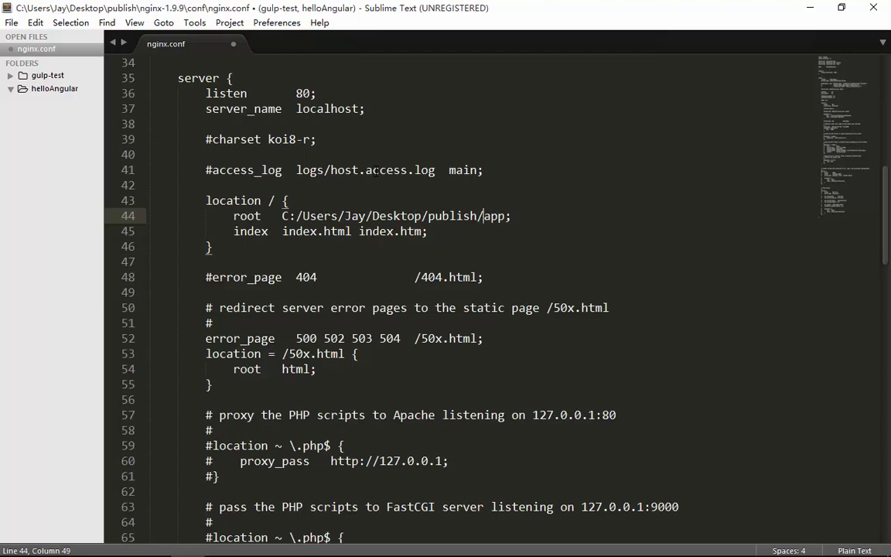
key("ctrl+s")
scroll(338, 180, "down", 5)
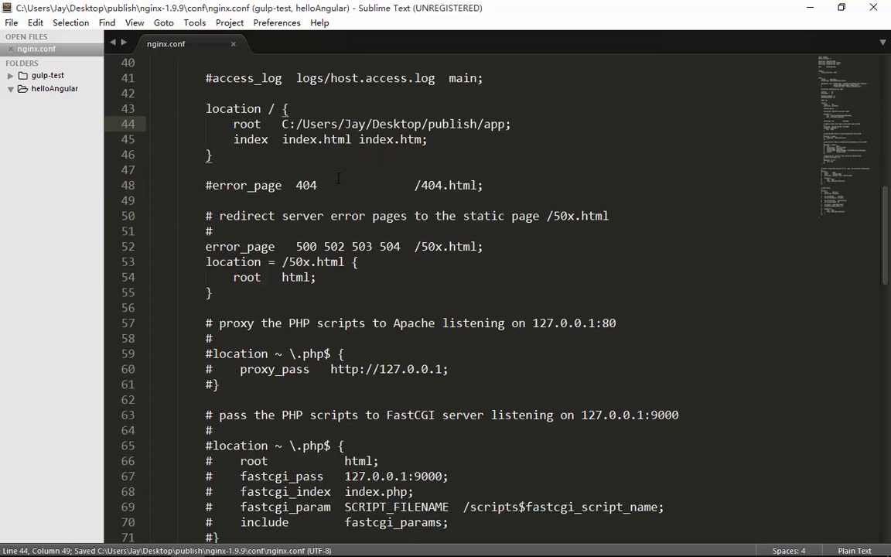
scroll(336, 210, "up", 5)
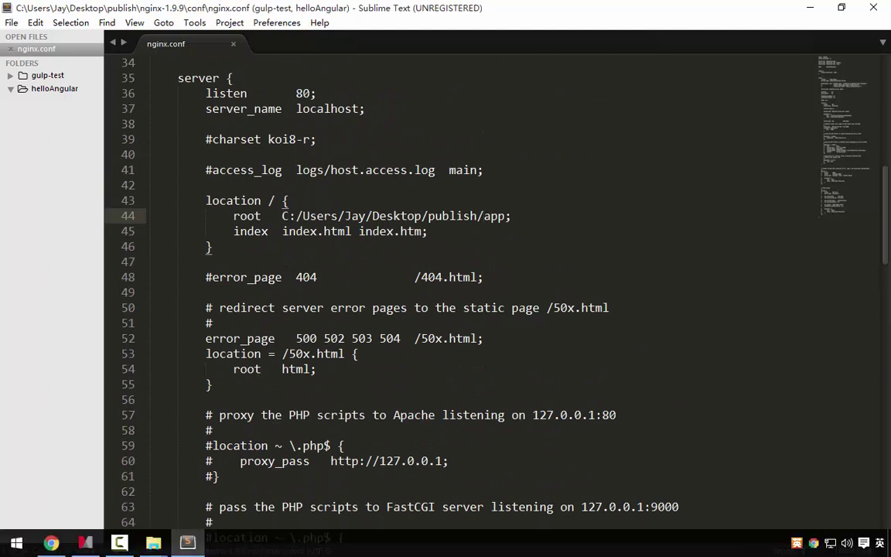
- Open a command prompt in the publish\nginx-1.9.9 folder from the Explorer address bar
mouse_move(163, 547)
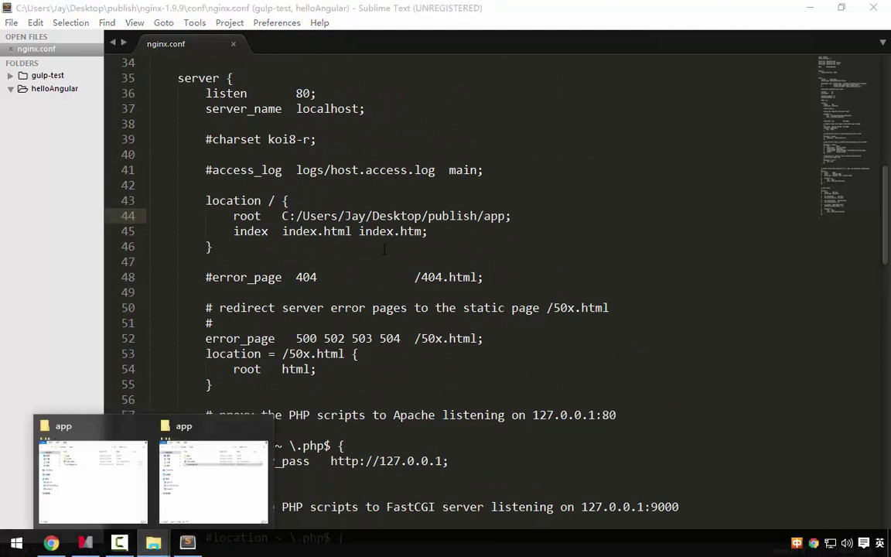
left_click(233, 472)
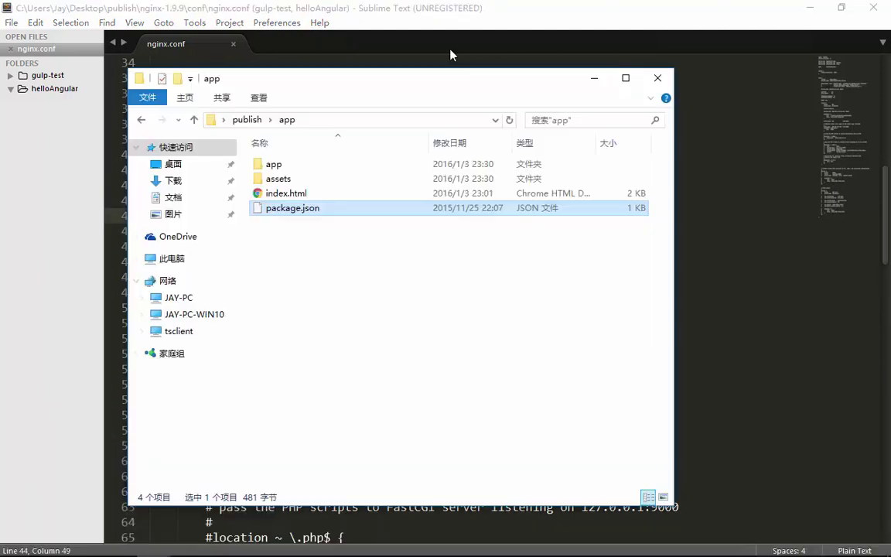
left_click(240, 119)
double_click(325, 180)
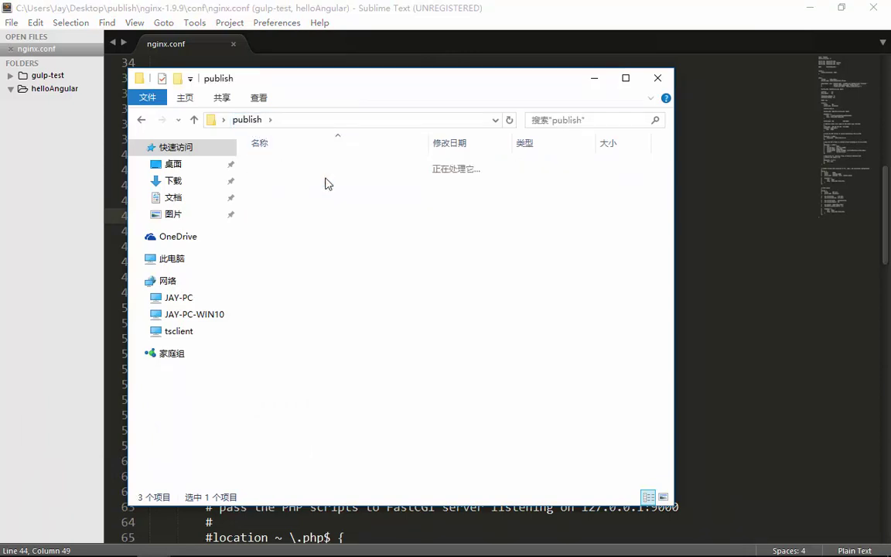
left_click(362, 120)
type("cmd")
key("Return")
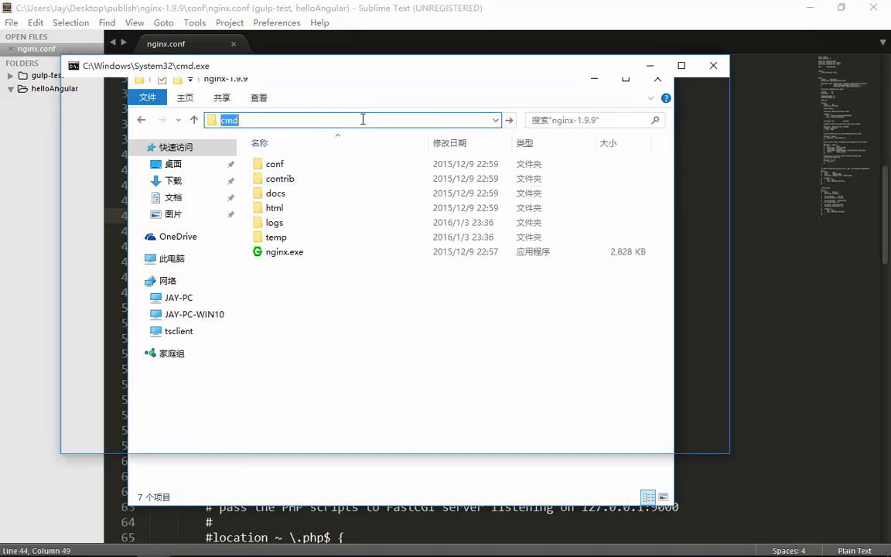
- Close the extra window that 'start' spawned and run nginx in the original prompt
type("start")
key("Return")
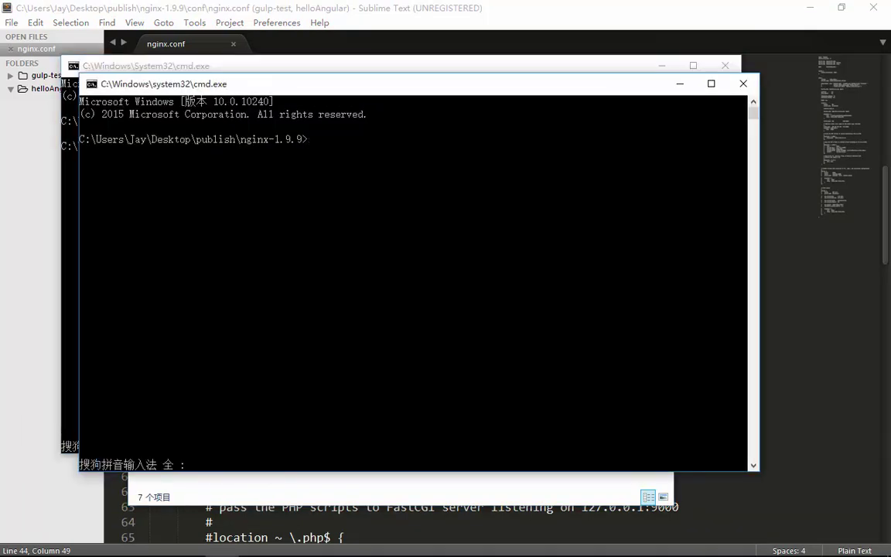
left_click_drag(329, 101, 547, 171)
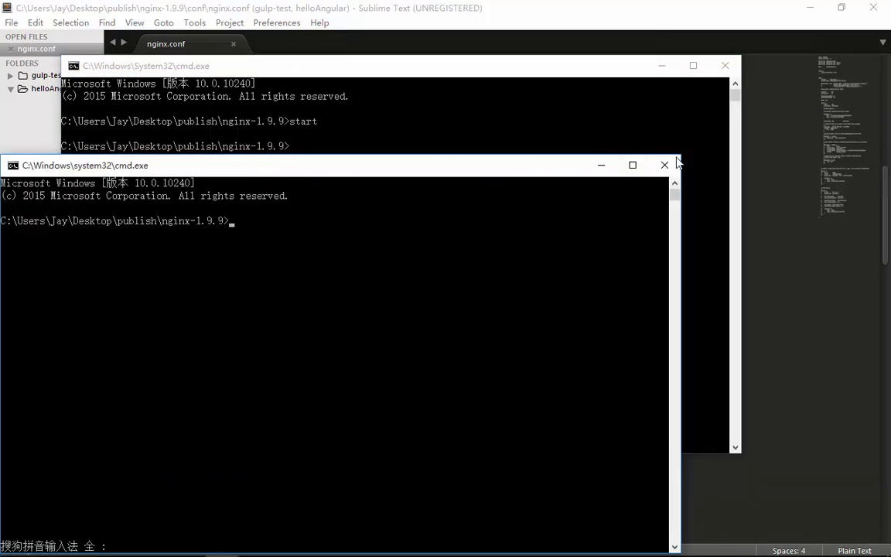
left_click(633, 163)
left_click(369, 184)
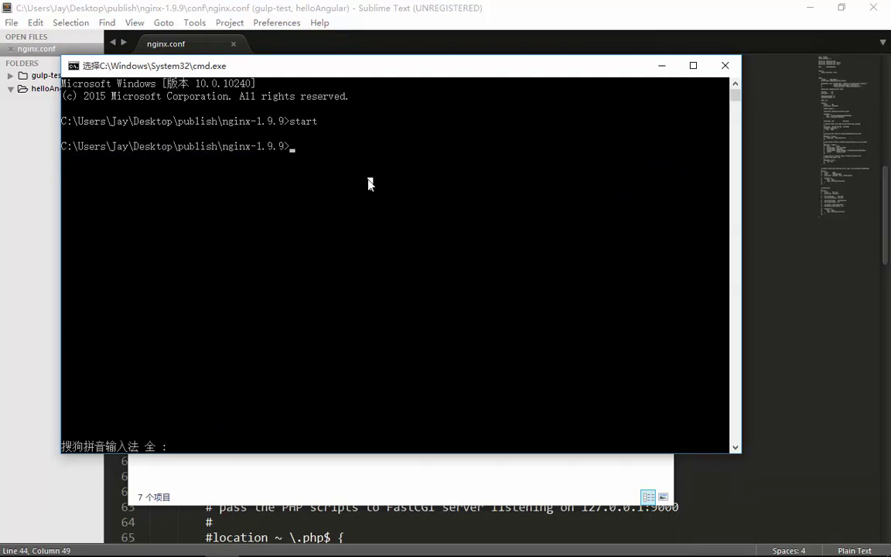
key("Escape")
type("ngi")
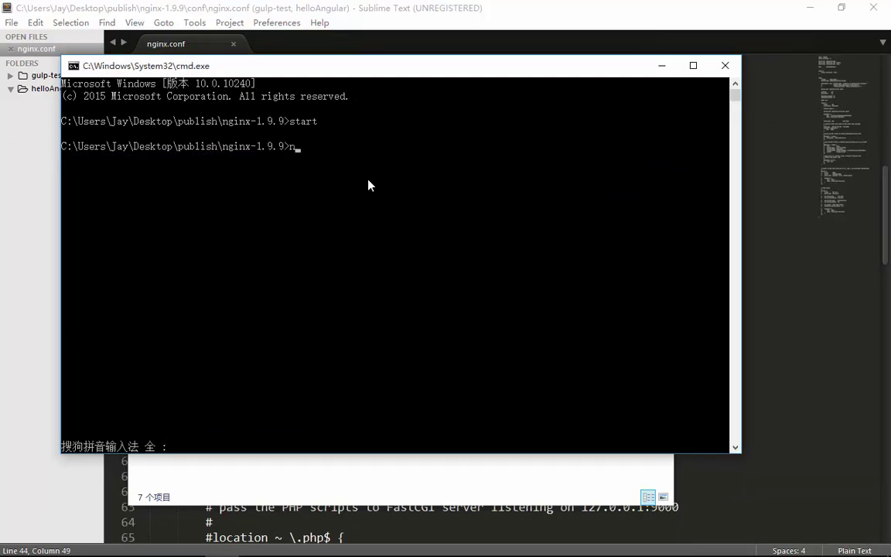
type("nx")
key("Return")
- Load localhost:80 in a new Chrome tab, replacing the autocompleted 7411 port
left_click(52, 542)
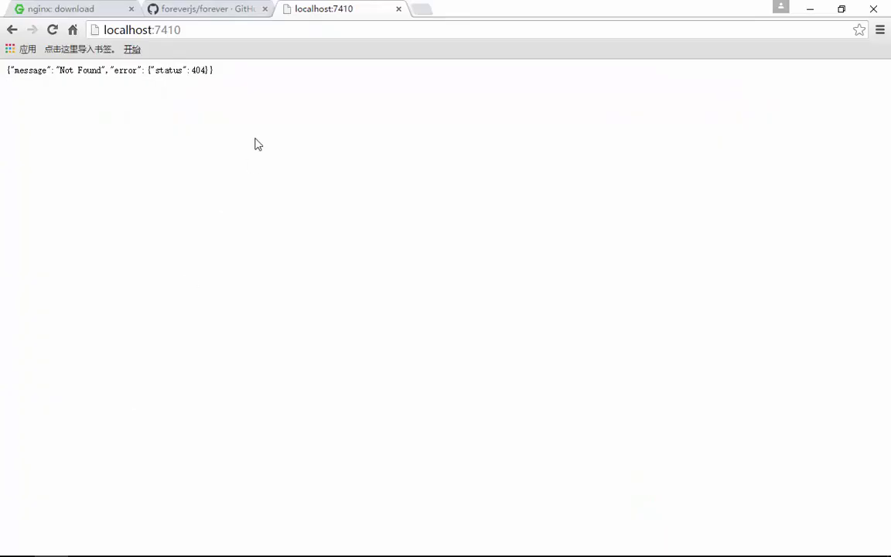
left_click(422, 8)
type("loca")
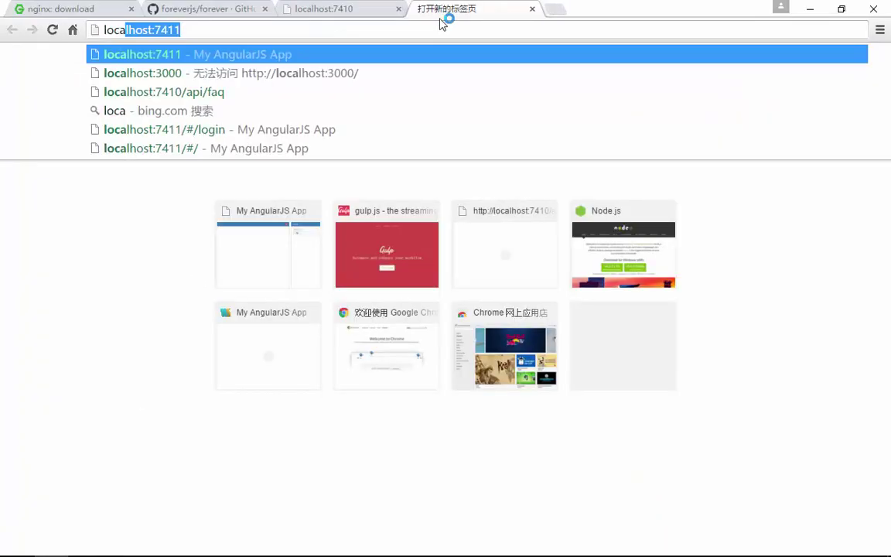
type("lhost:")
key("BackSpace")
type("8")
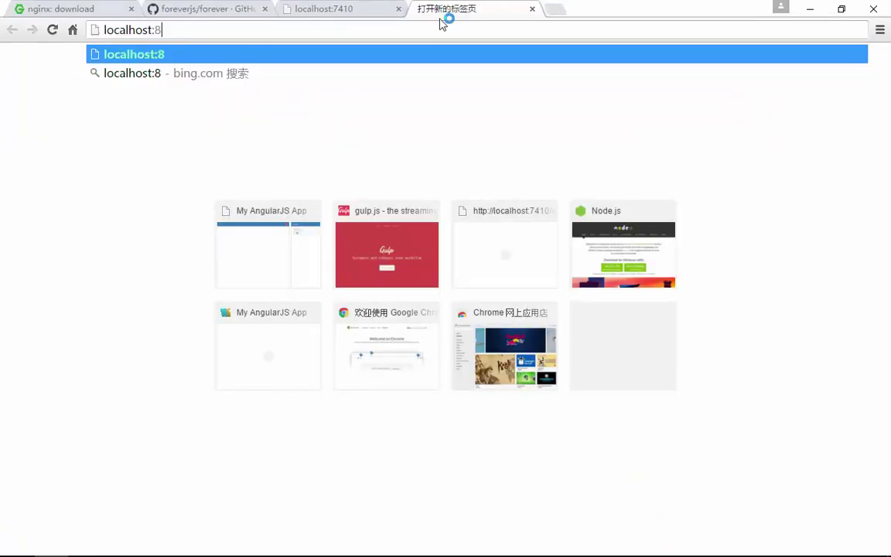
key("BackSpace")
key("Return")
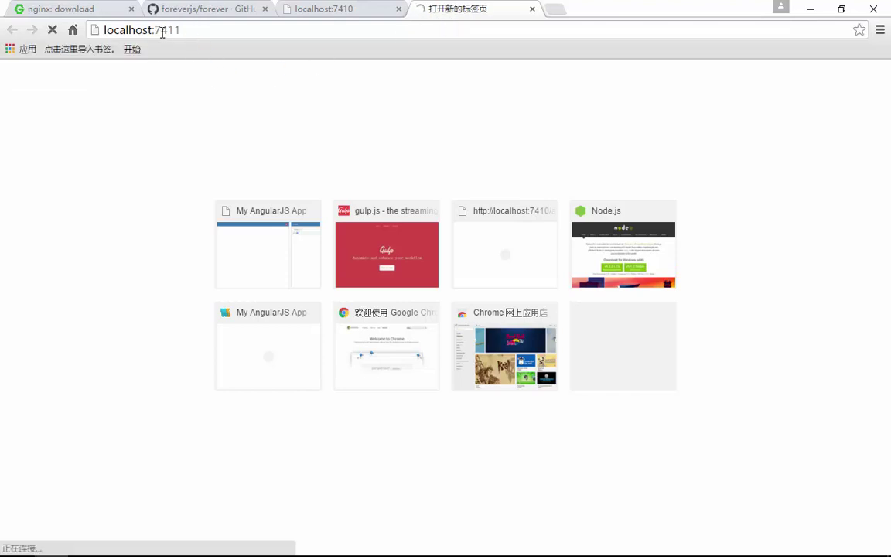
double_click(163, 32)
type("80")
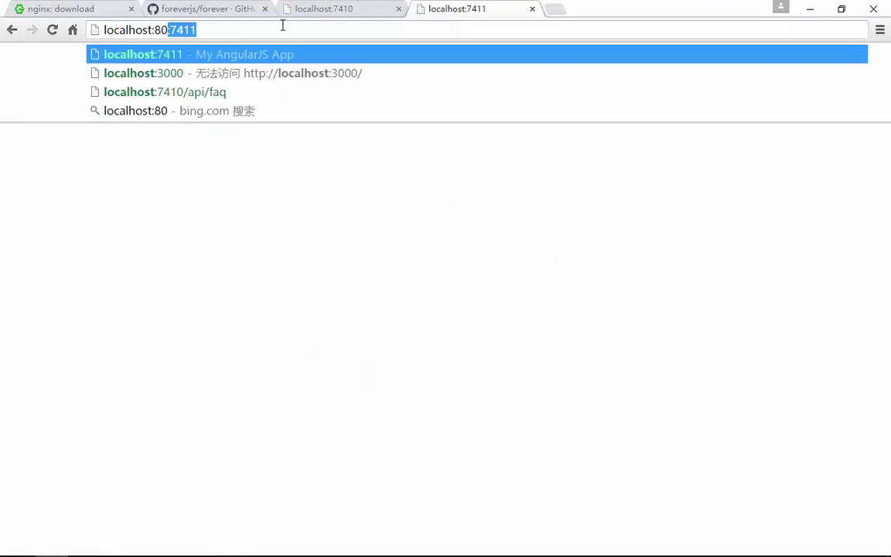
key("Delete")
key("Return")
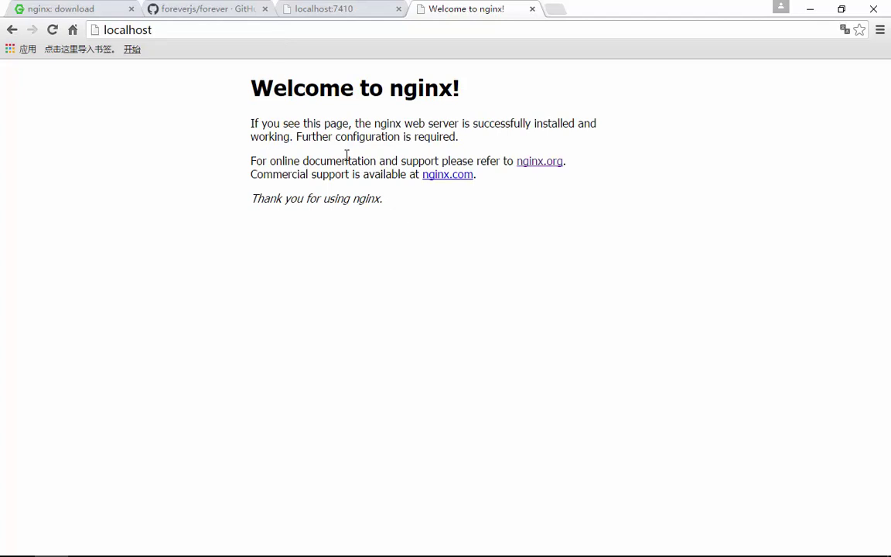
- Highlight the 'Welcome to nginx!' heading text on the page
left_click_drag(291, 82, 410, 87)
left_click(377, 116)
left_click_drag(287, 85, 418, 87)
left_click(270, 108)
left_click_drag(288, 85, 418, 87)
left_click(285, 93)
left_click_drag(271, 87, 405, 83)
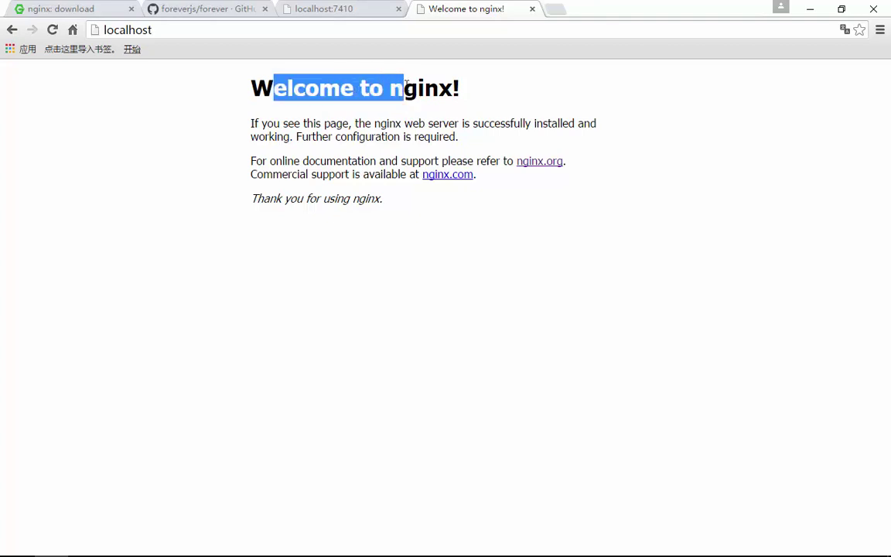
- Minimize Chrome and close the nginx command prompt window
left_click(808, 10)
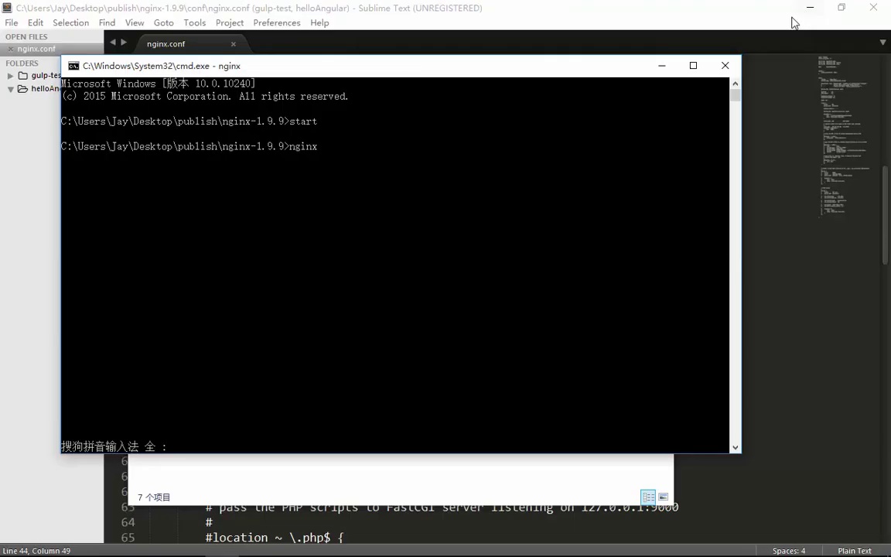
left_click(370, 184)
left_click_drag(393, 72, 357, 182)
key("Escape")
left_click(621, 182)
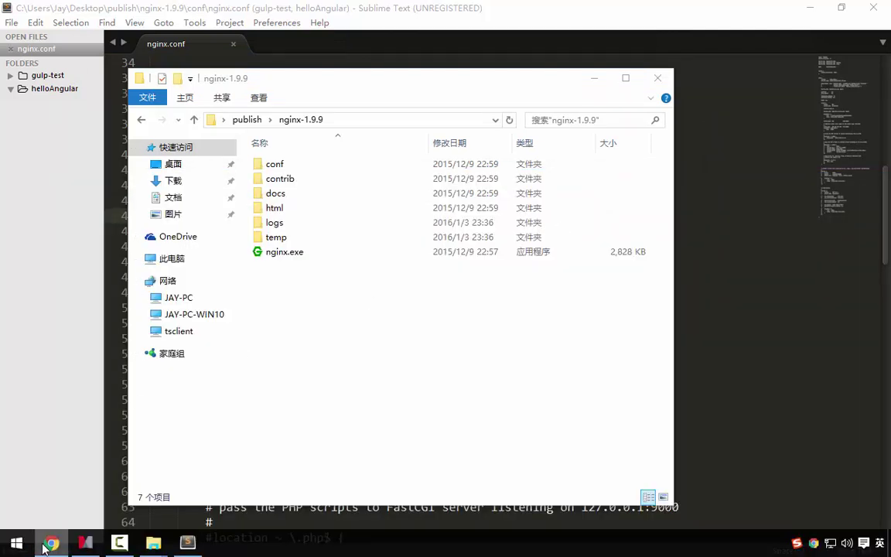
- Reload the localhost page, test the copied address in a new tab, then close that duplicate
left_click(52, 541)
left_click(53, 30)
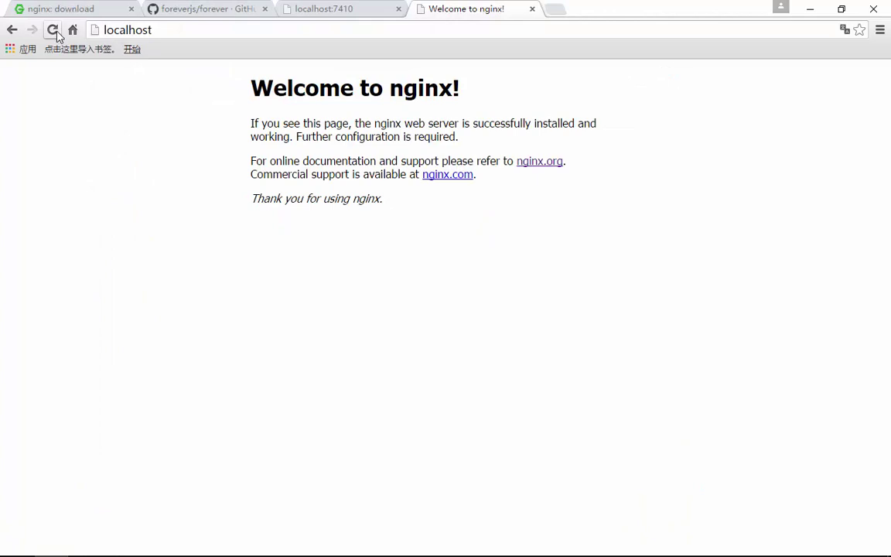
left_click(200, 28)
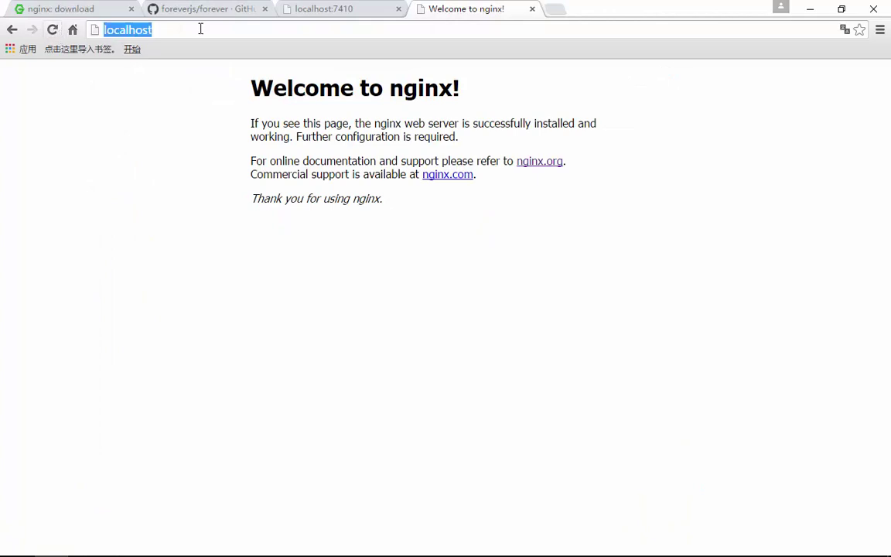
key("ctrl+c")
left_click(556, 8)
key("ctrl+v")
key("Return")
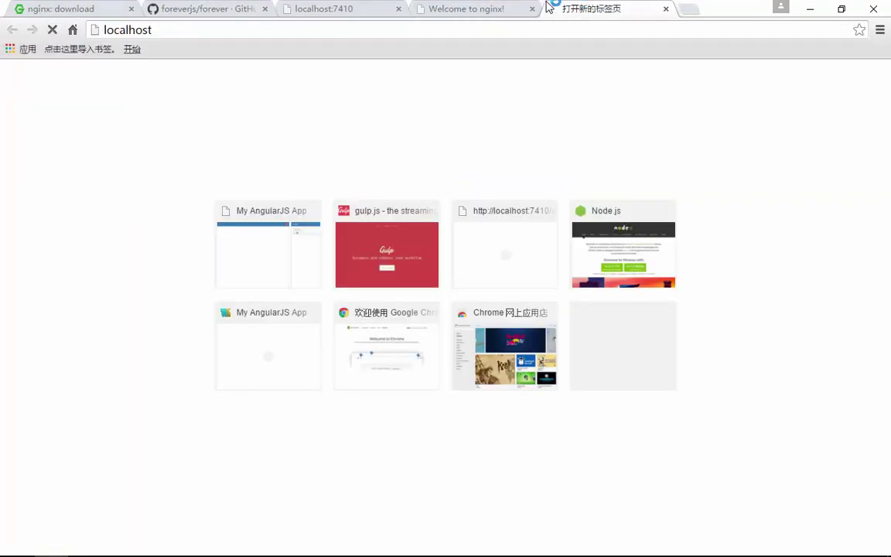
left_click(527, 10)
left_click(532, 9)
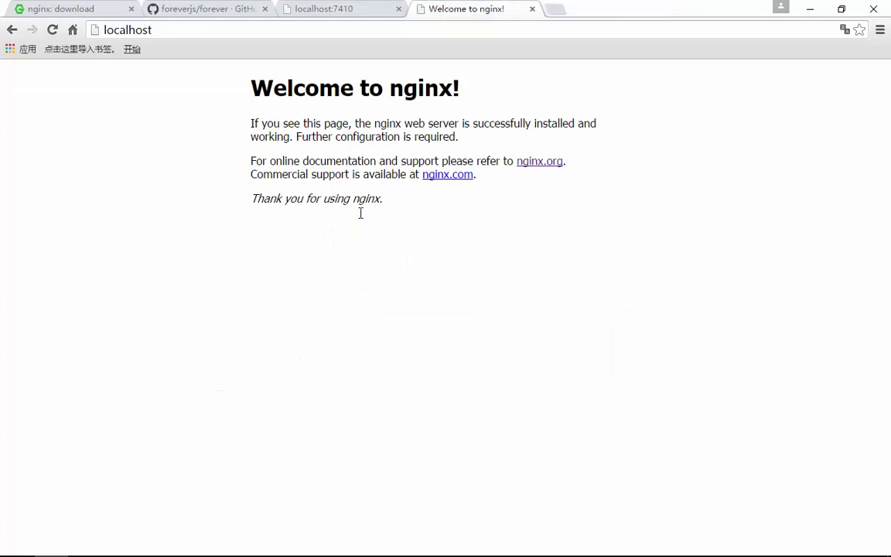
- Open Task Manager from the taskbar and end the first three nginx.exe processes
right_click(222, 547)
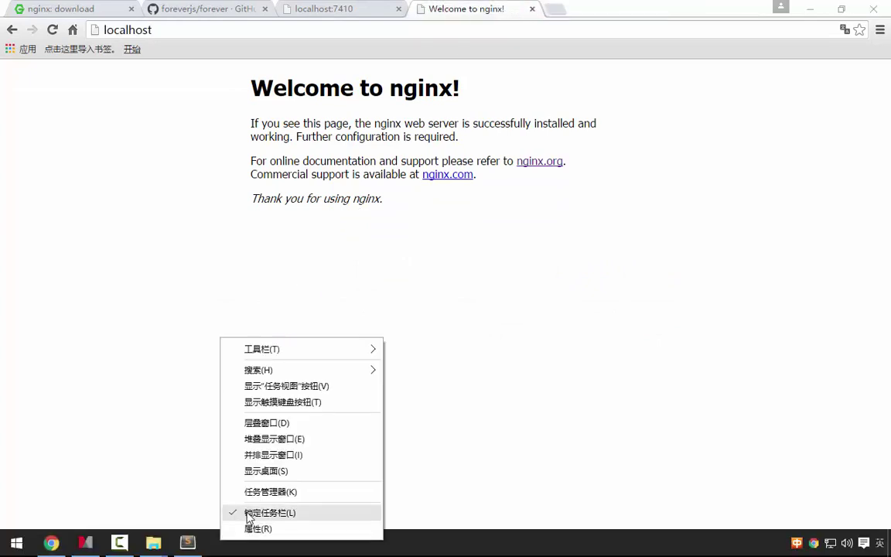
left_click(259, 488)
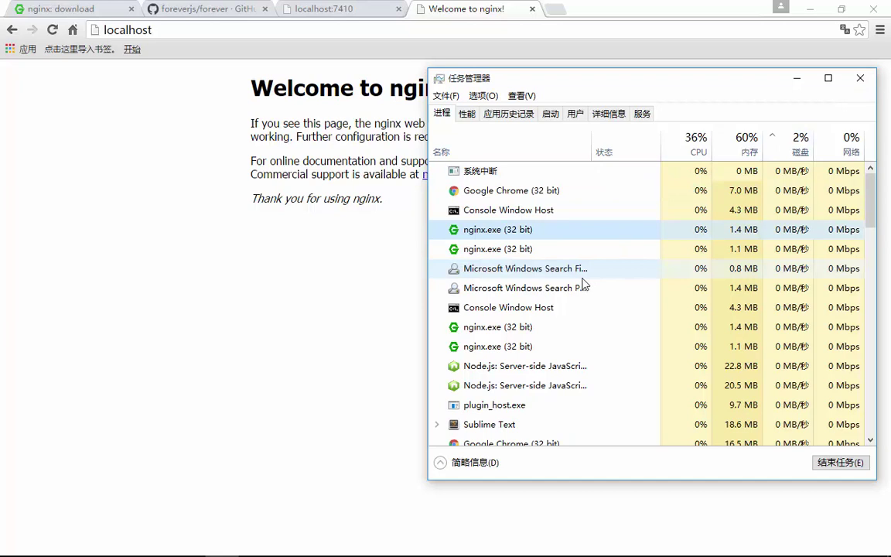
left_click(495, 329)
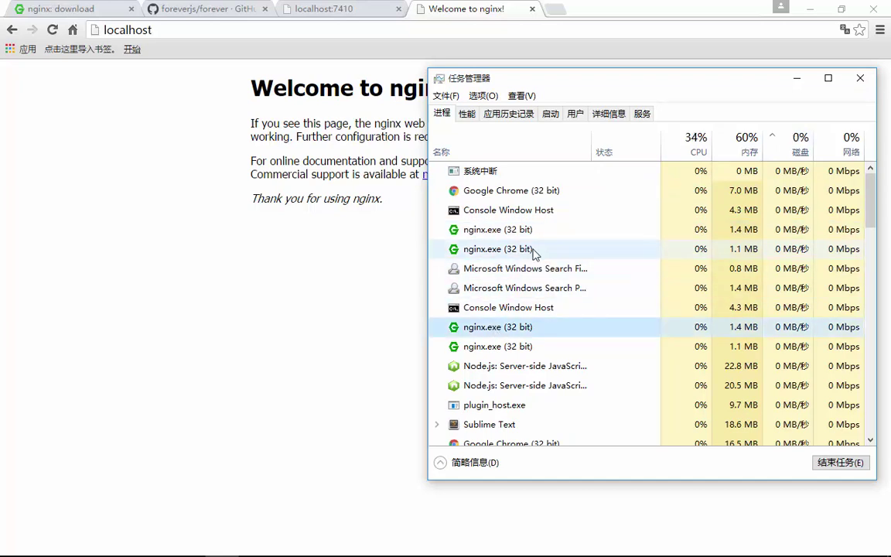
left_click(832, 462)
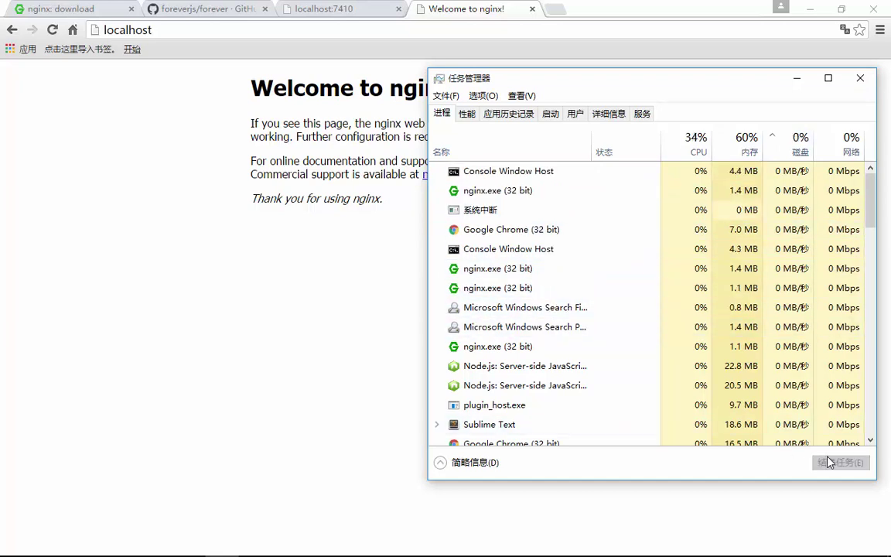
right_click(542, 274)
mouse_move(596, 305)
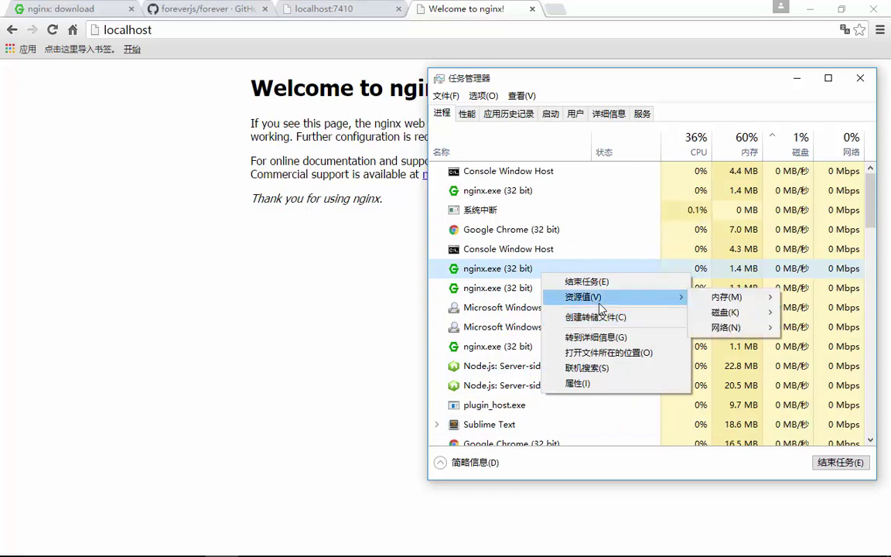
left_click(596, 284)
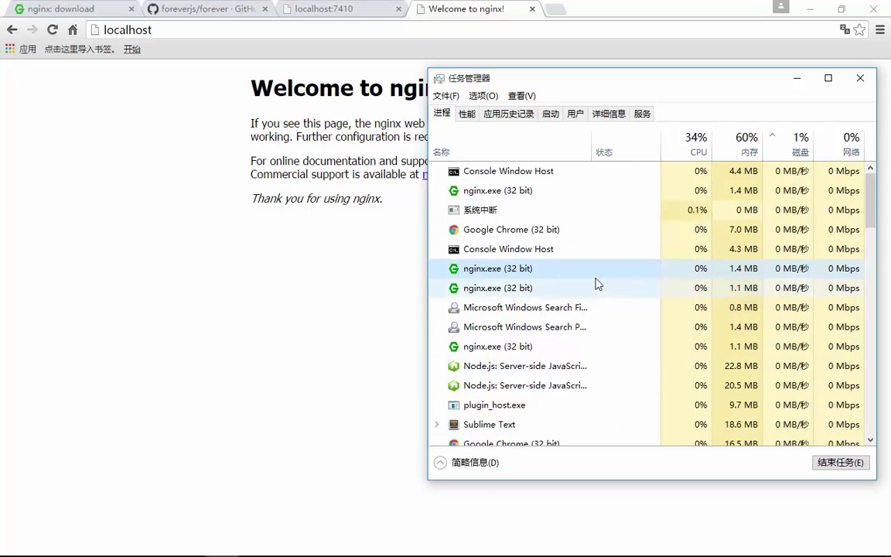
right_click(513, 193)
mouse_move(544, 221)
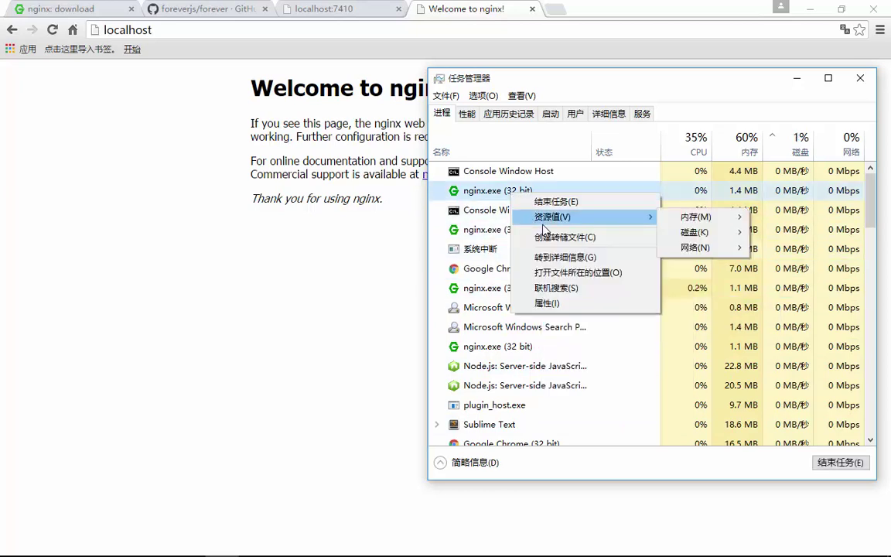
left_click(562, 205)
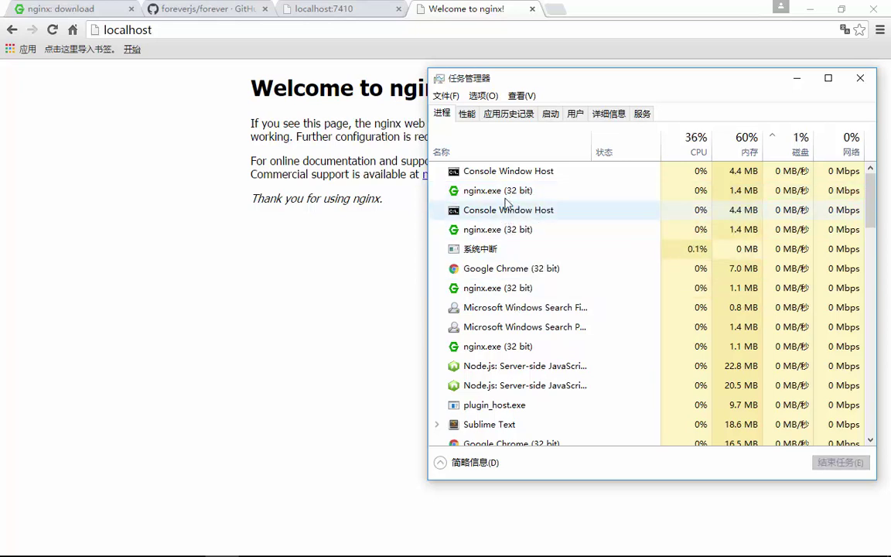
- End the lower nginx.exe process in the list
left_click(495, 171)
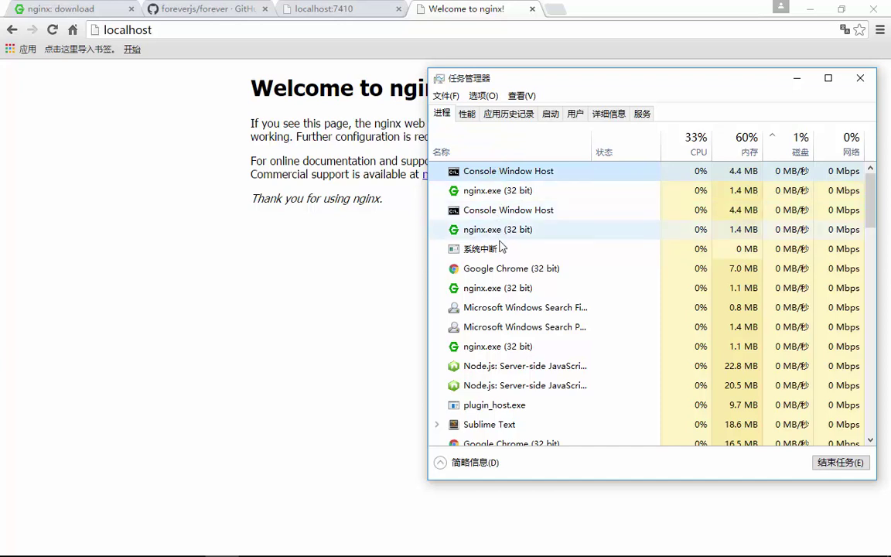
right_click(515, 225)
key("Escape")
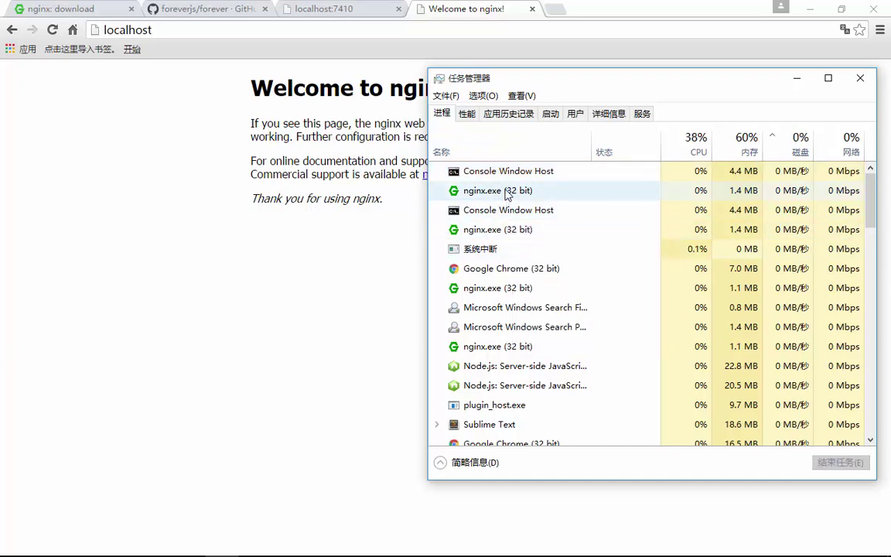
right_click(508, 194)
key("Escape")
left_click(493, 288)
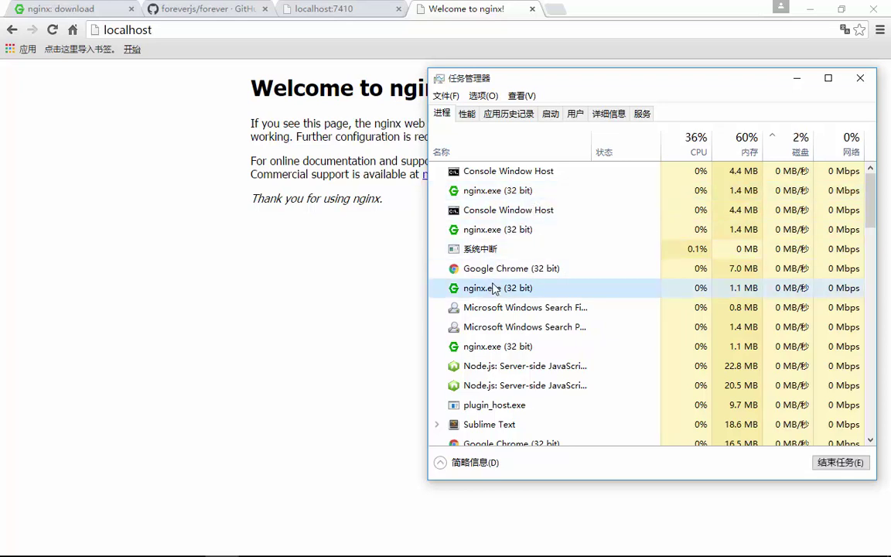
right_click(493, 288)
mouse_move(540, 309)
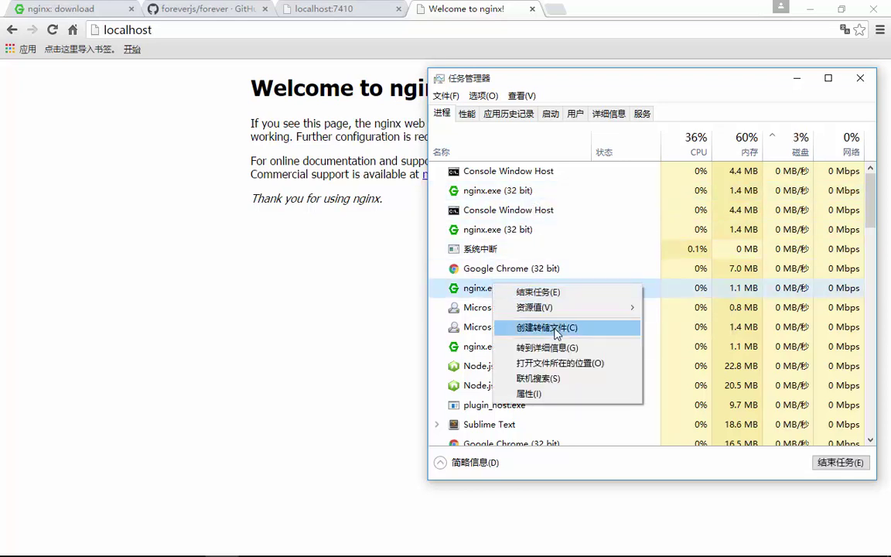
left_click(571, 293)
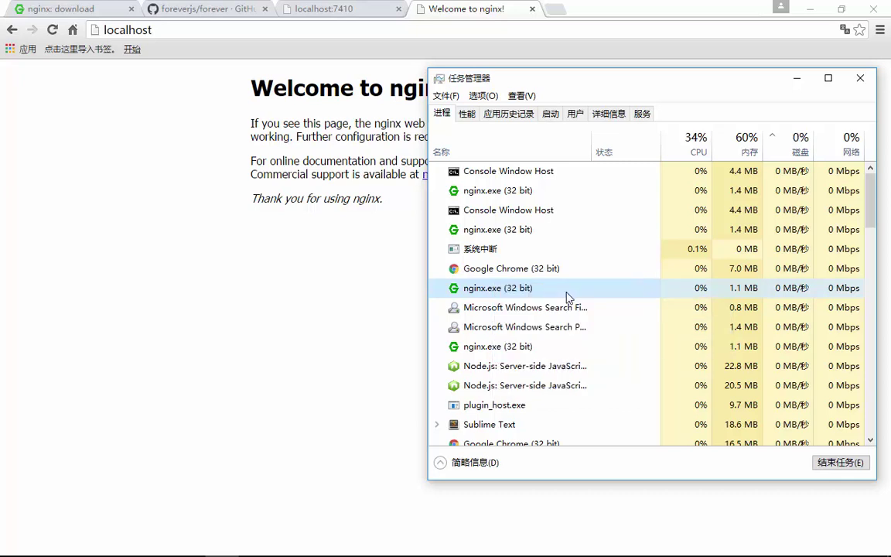
- End the last three remaining nginx.exe processes and return to Chrome
left_click(502, 330)
right_click(503, 331)
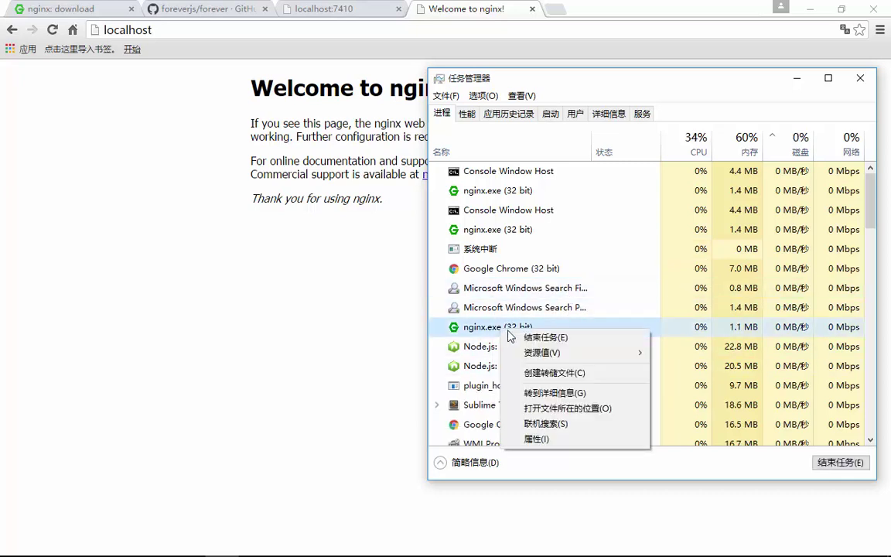
left_click(541, 338)
right_click(499, 231)
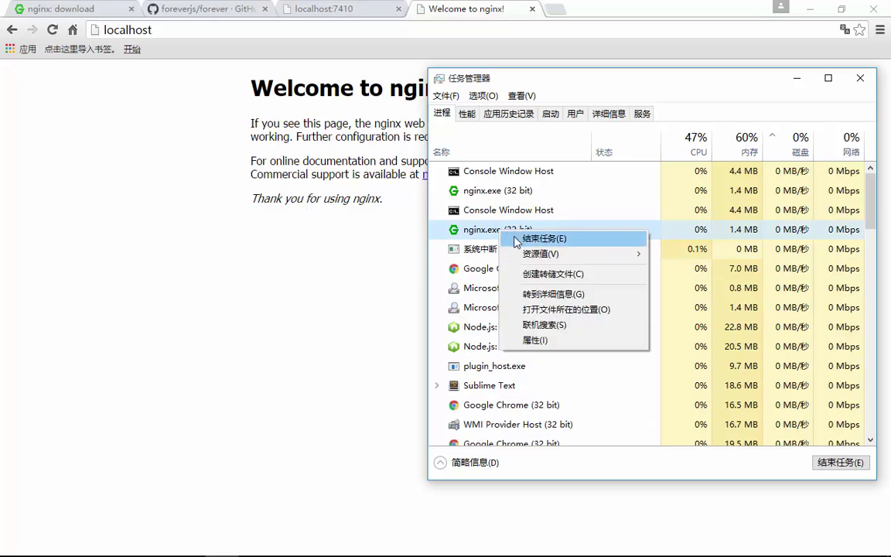
left_click(510, 239)
right_click(508, 191)
left_click(546, 198)
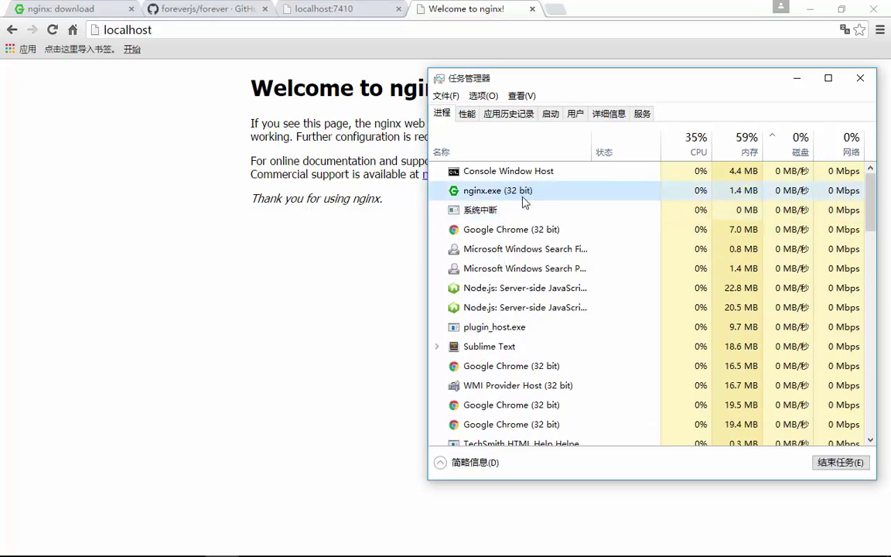
left_click(192, 177)
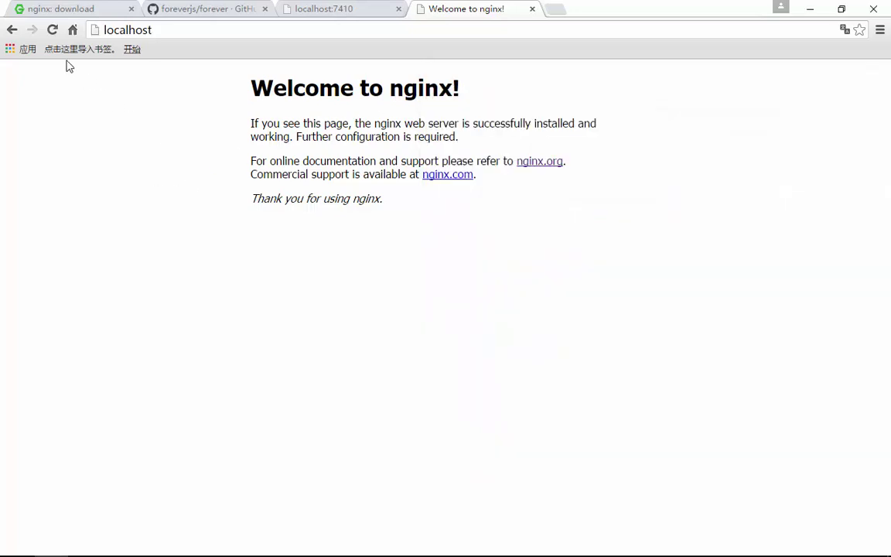
- Confirm localhost now refuses connections, then open cmd in the nginx-1.9.9 folder
left_click(52, 29)
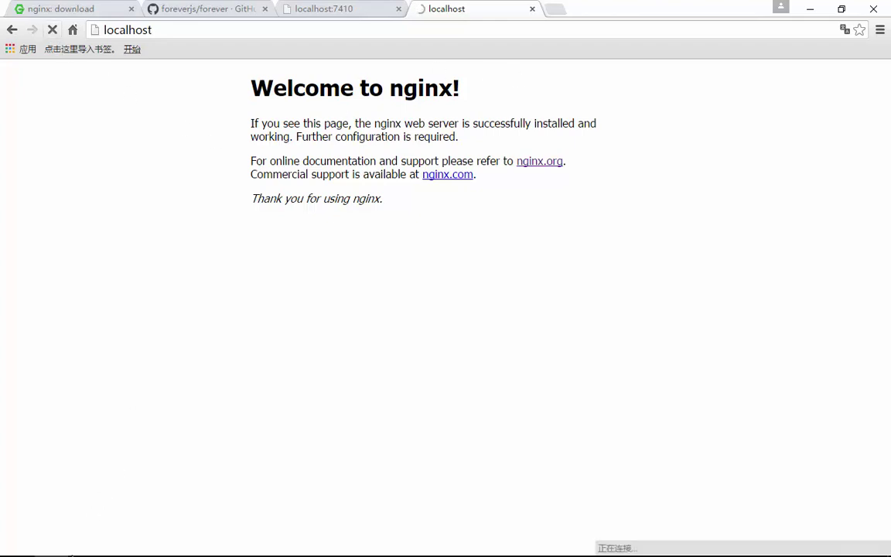
mouse_move(147, 548)
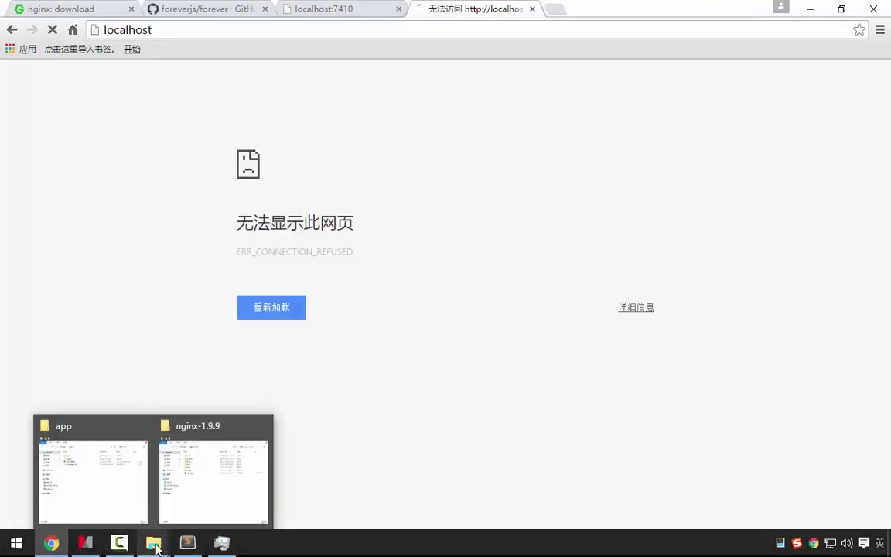
left_click(203, 495)
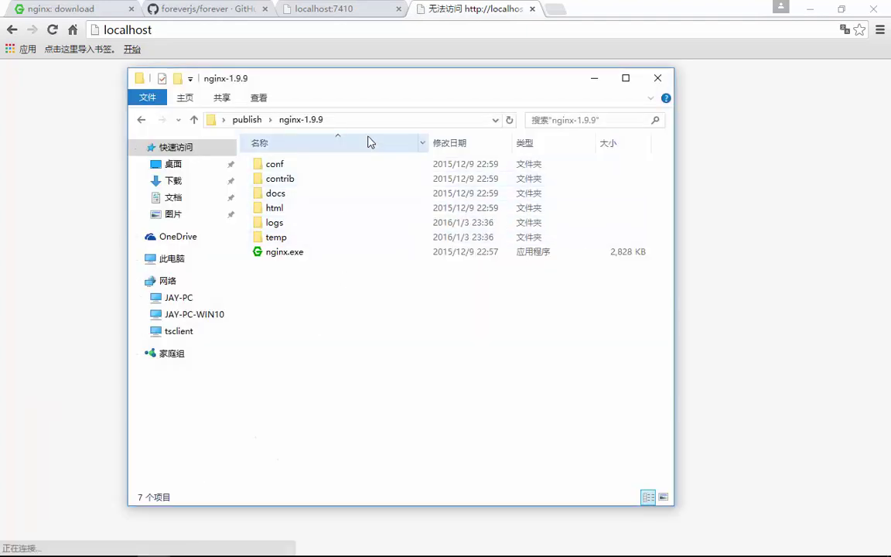
left_click(332, 120)
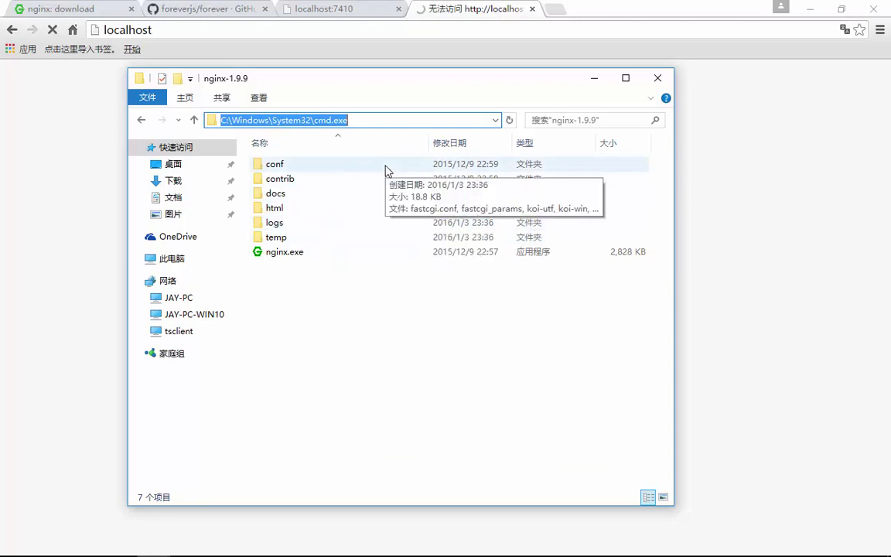
type("cmd")
key("Return")
- Run 'start' and then 'nginx' to relaunch the server from that folder
key("Return")
type("start")
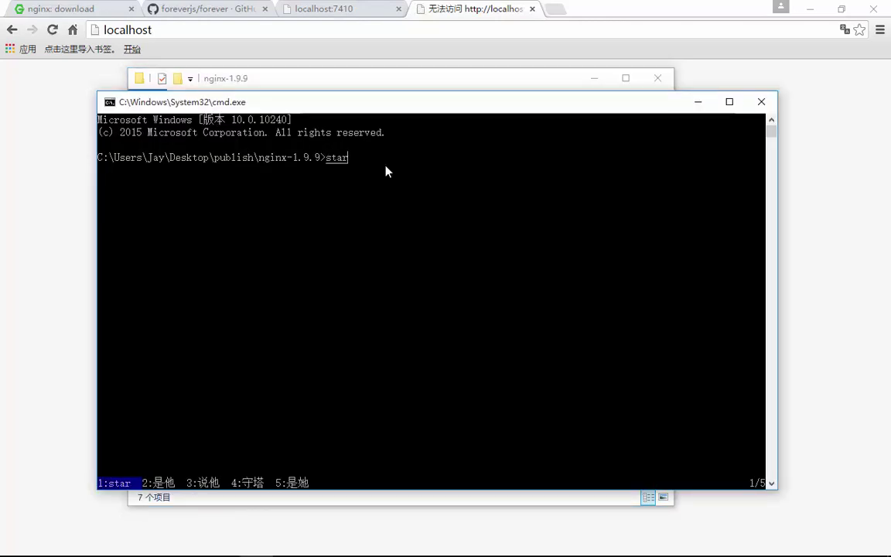
key("Return")
type("ngi")
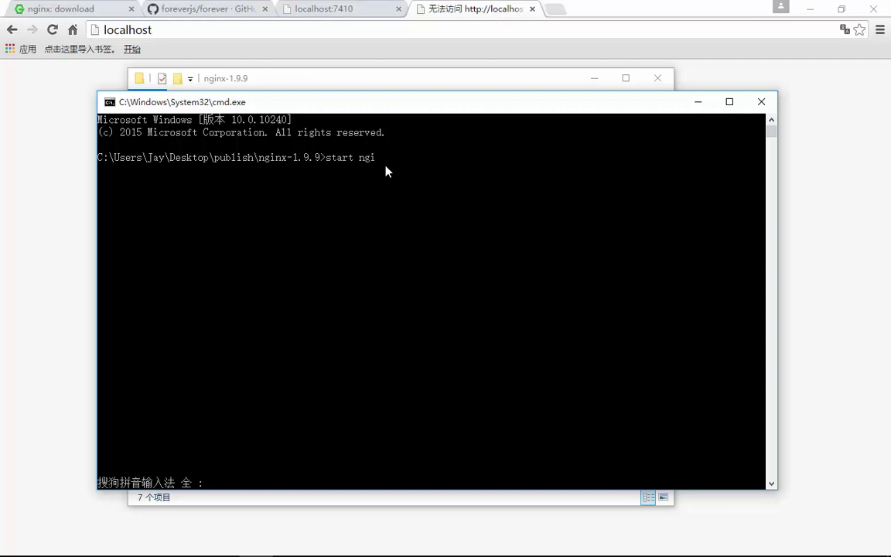
type("nx")
key("Return")
left_click(48, 141)
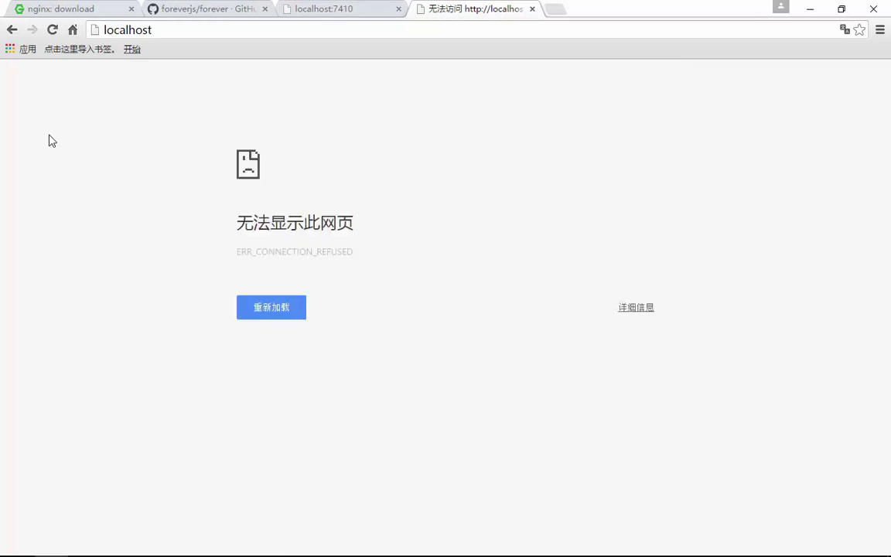
- Reload localhost so the AngularJS app's #/login page loads
key("F5")
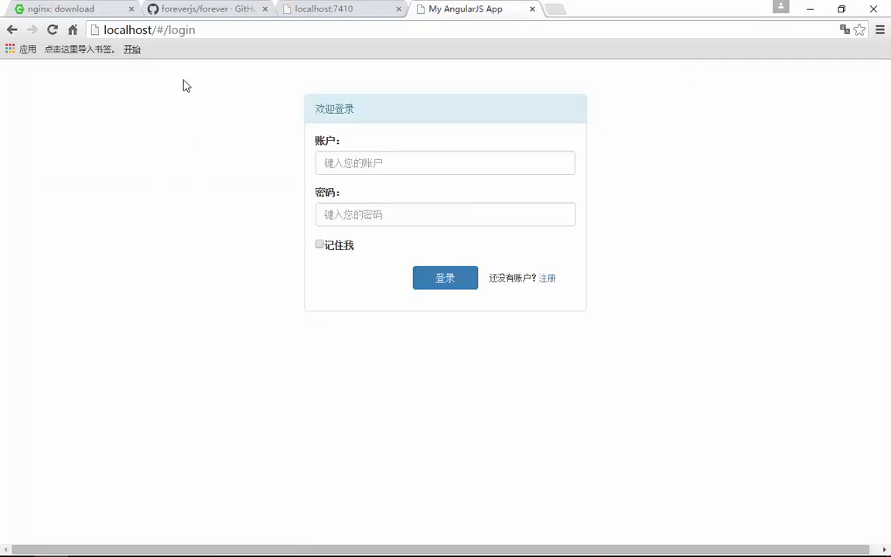
left_click_drag(157, 31, 215, 37)
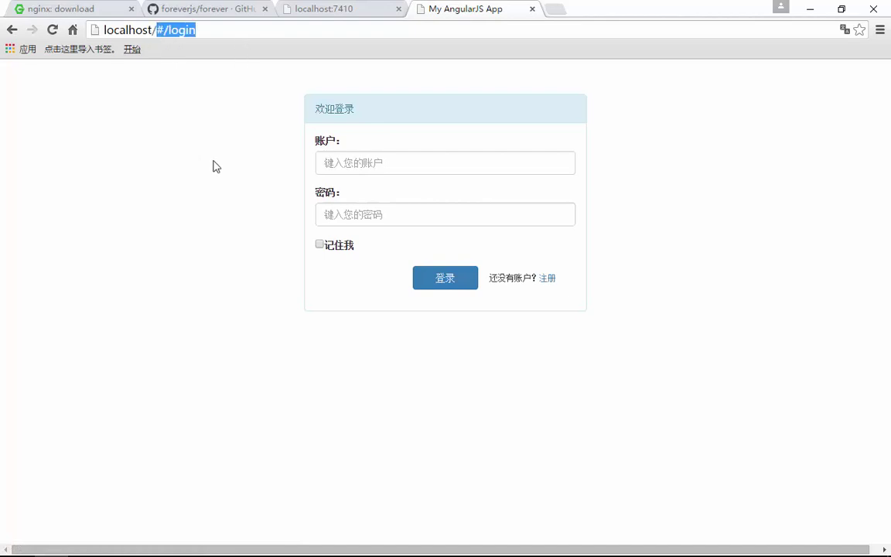
left_click(809, 9)
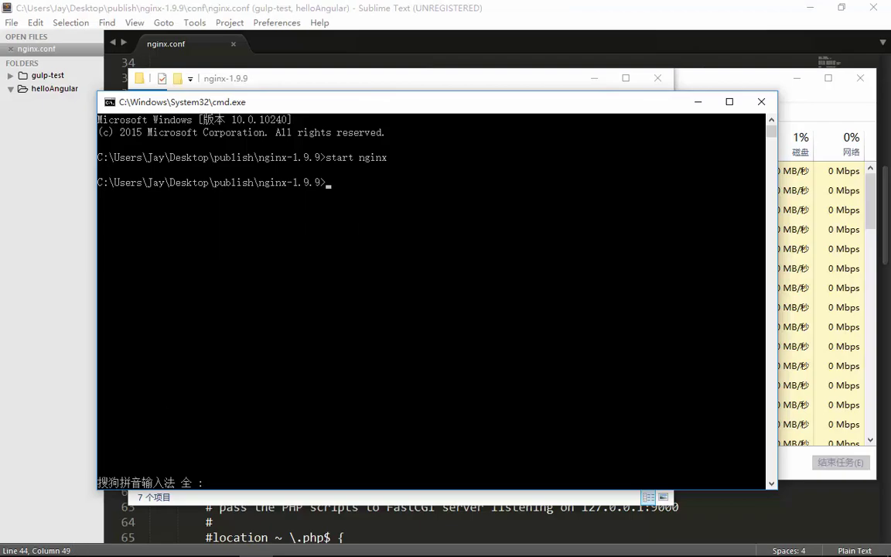
left_click(50, 542)
- Log in with the admin account and its password to reach the task board
left_click(447, 161)
type("a")
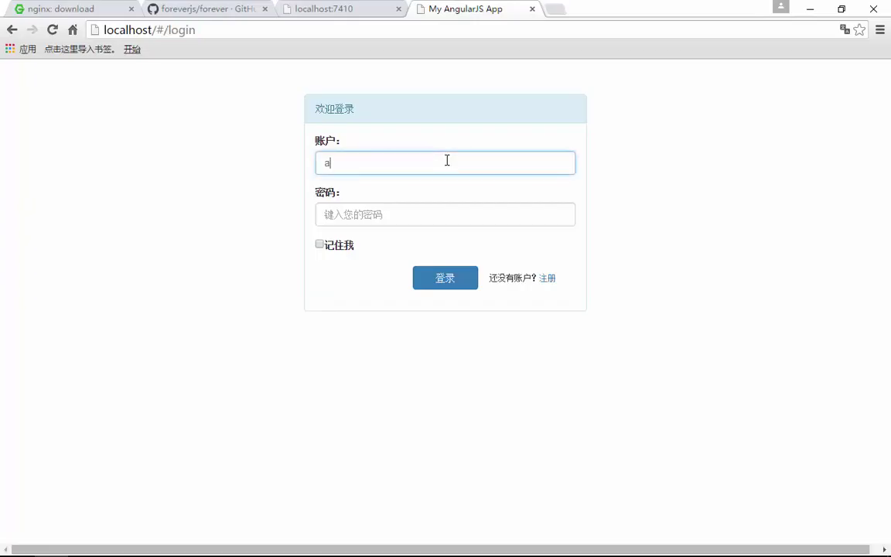
type("dmin")
key("Tab")
type("1")
key("Return")
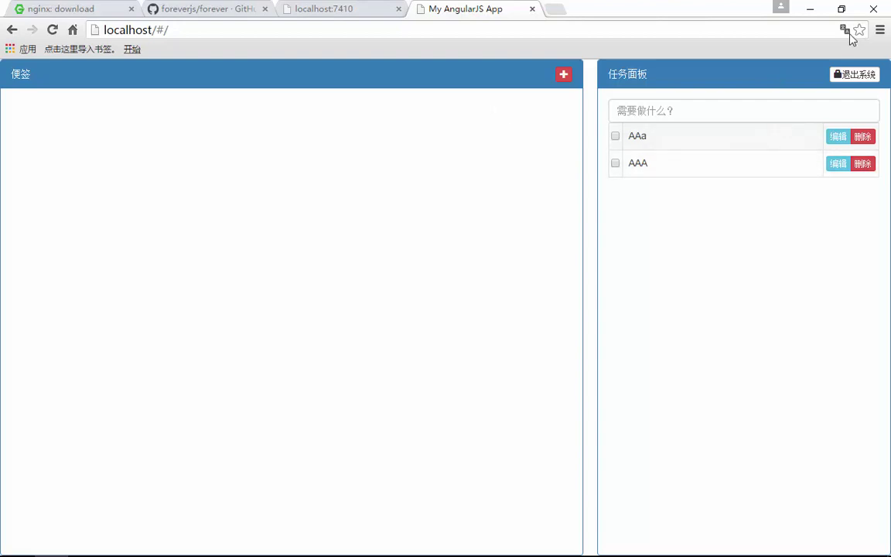
- Minimize Chrome, the command prompt, the nginx folder window and Sublime Text, and close Task Manager
left_click(812, 11)
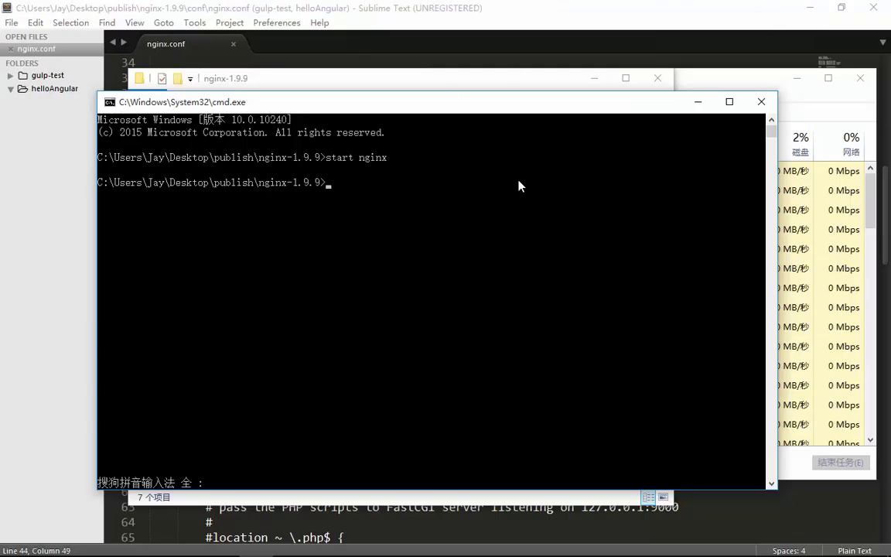
left_click(698, 102)
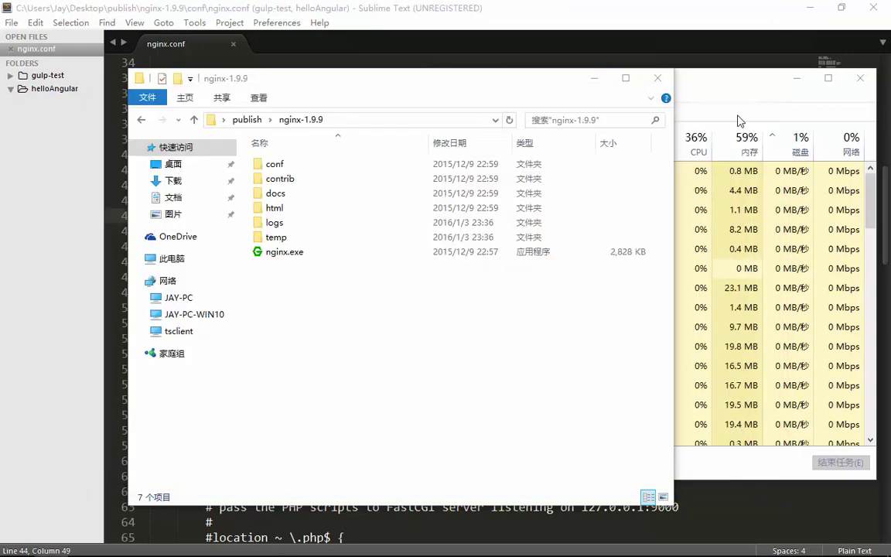
left_click(594, 78)
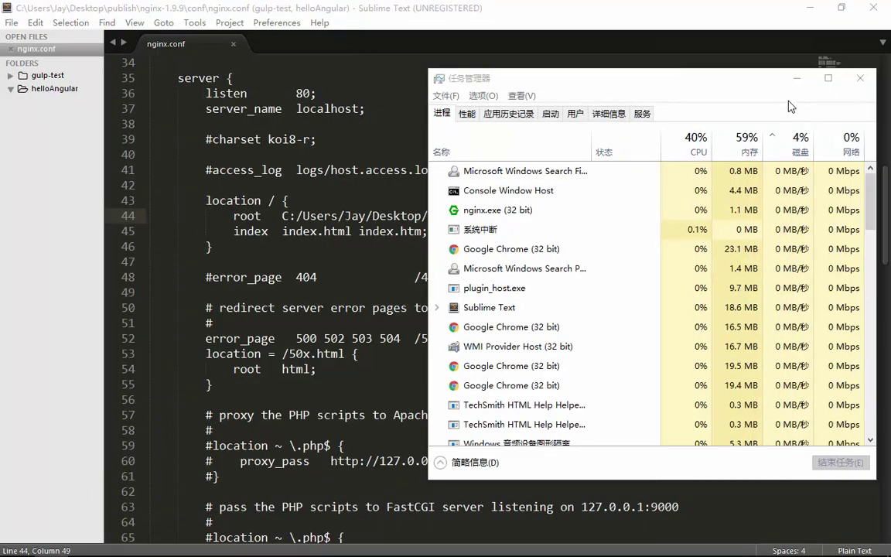
left_click(859, 78)
left_click(811, 8)
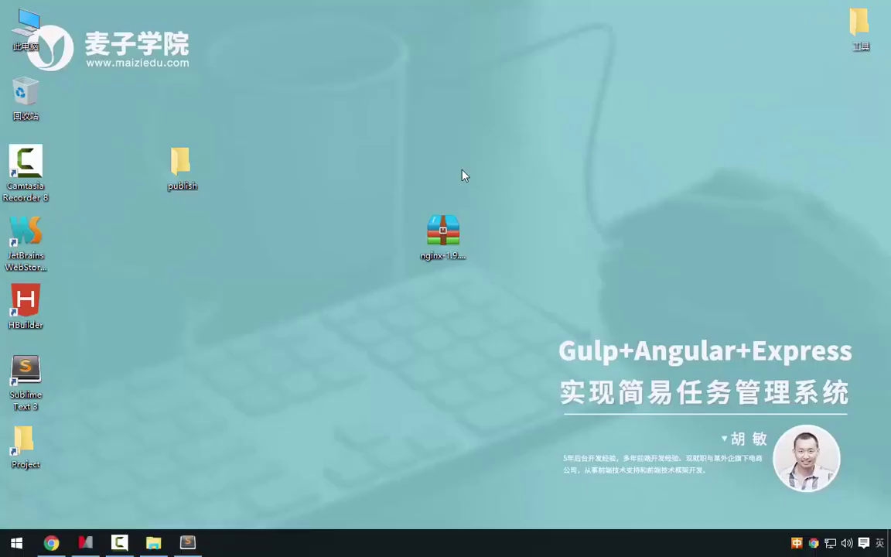
- Refresh the desktop and restore Chrome showing the task app
right_click(391, 165)
left_click(422, 206)
mouse_move(85, 541)
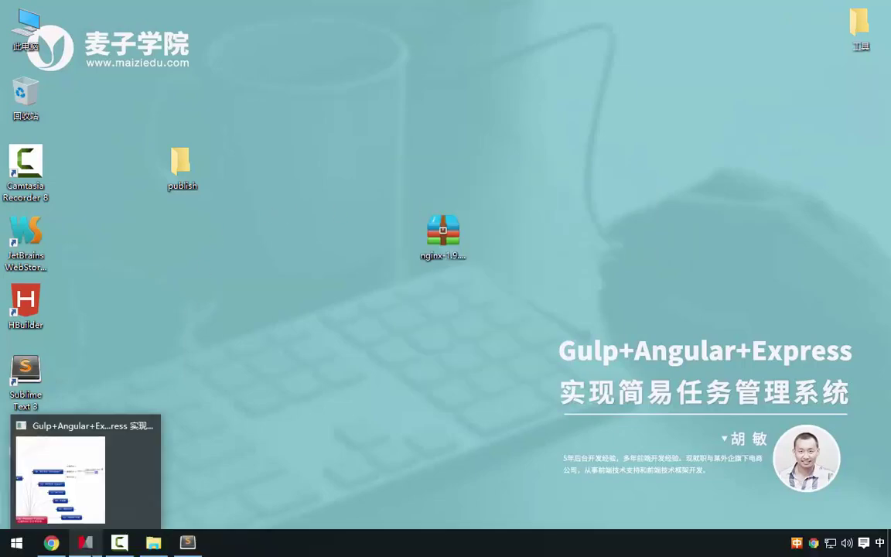
left_click(51, 542)
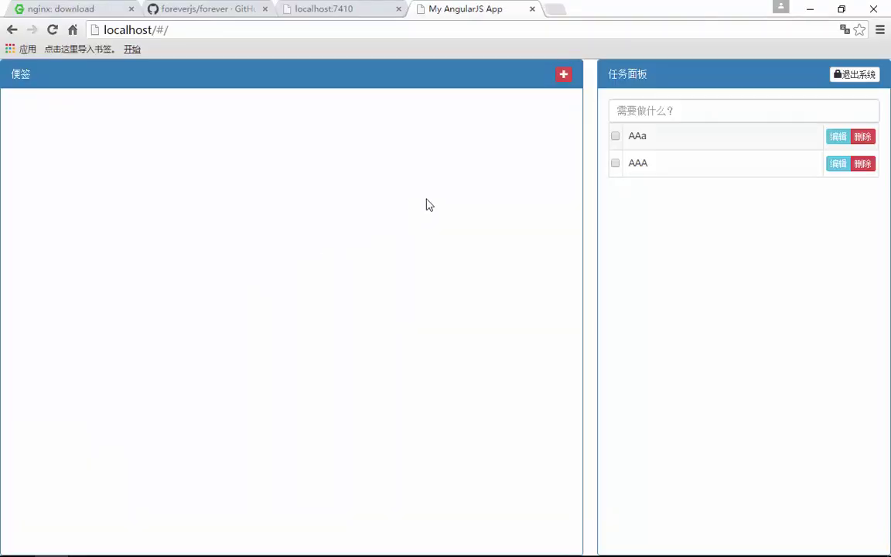
- Log out of the task app, sign back in with the account name and password, then minimize Chrome
left_click(873, 75)
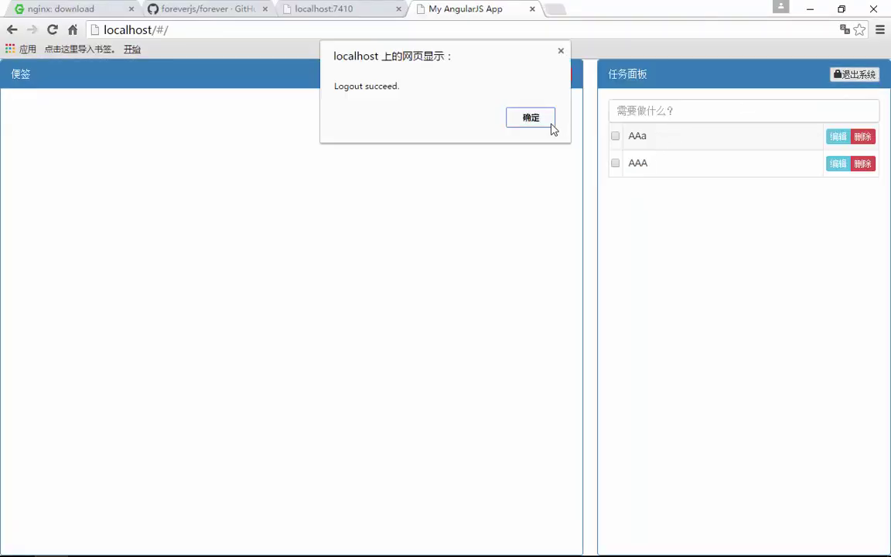
left_click(534, 119)
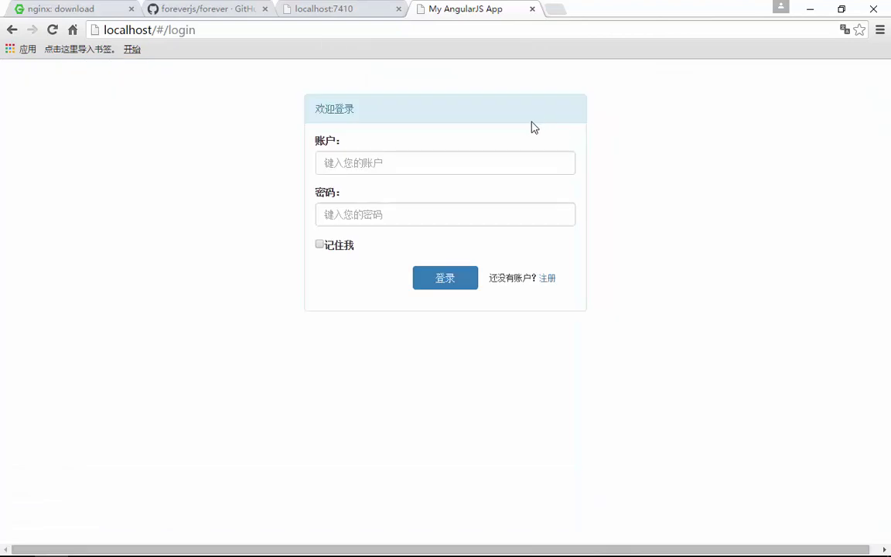
left_click(439, 163)
type("admin")
key("Tab")
type("a")
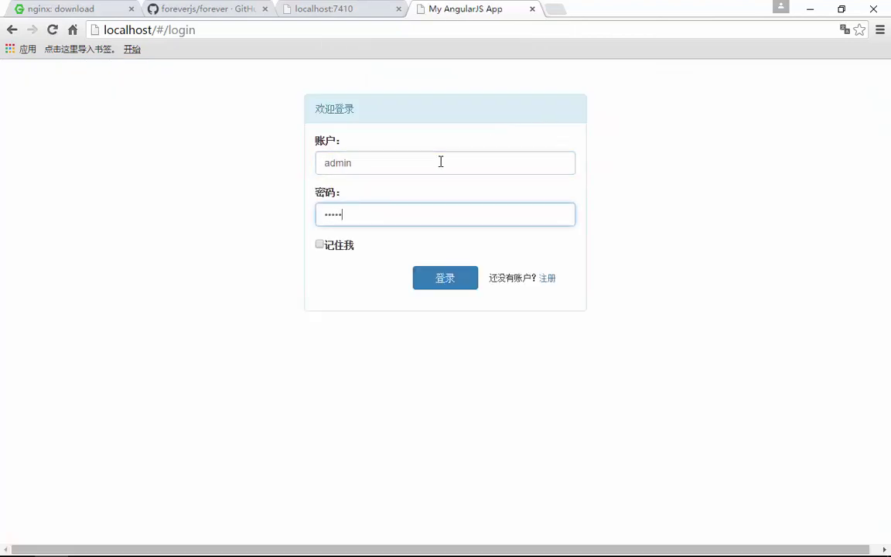
key("Return")
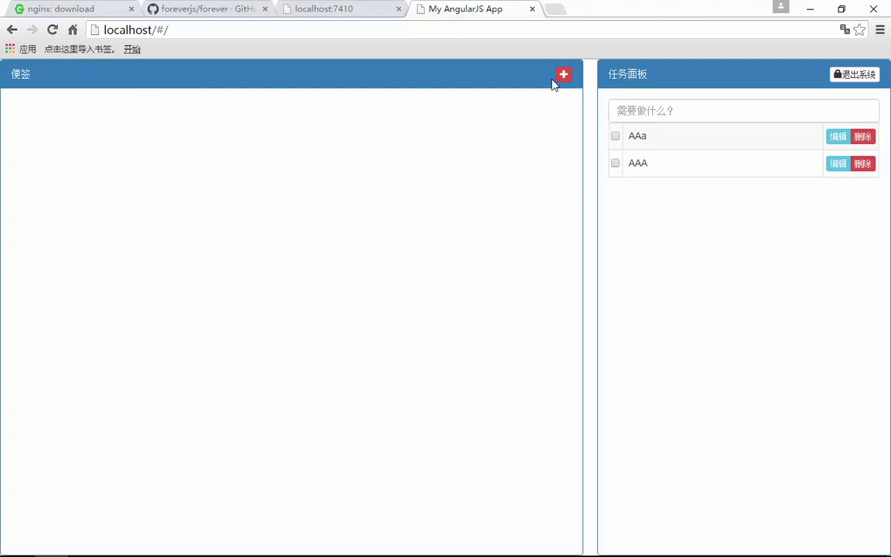
left_click(812, 14)
right_click(315, 176)
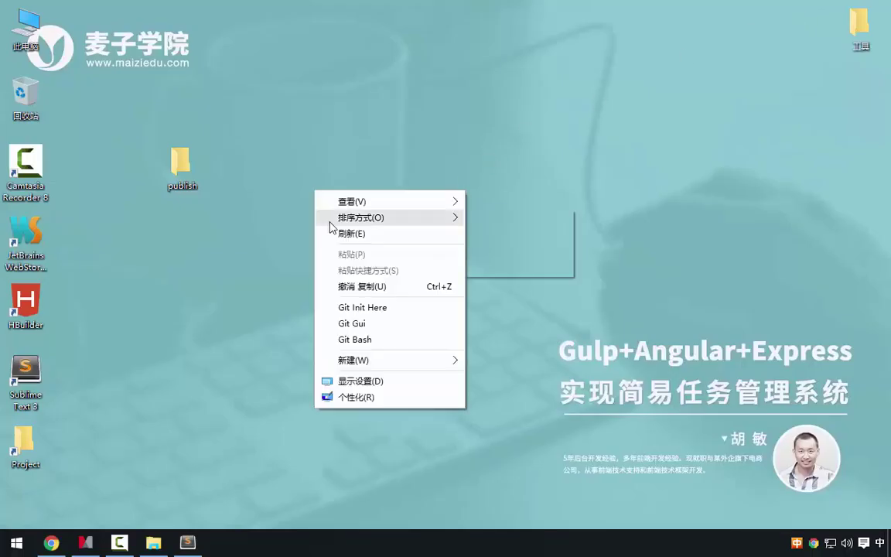
- Browse to publish\app\assets\js and open config.js with Sublime Text
left_click(330, 233)
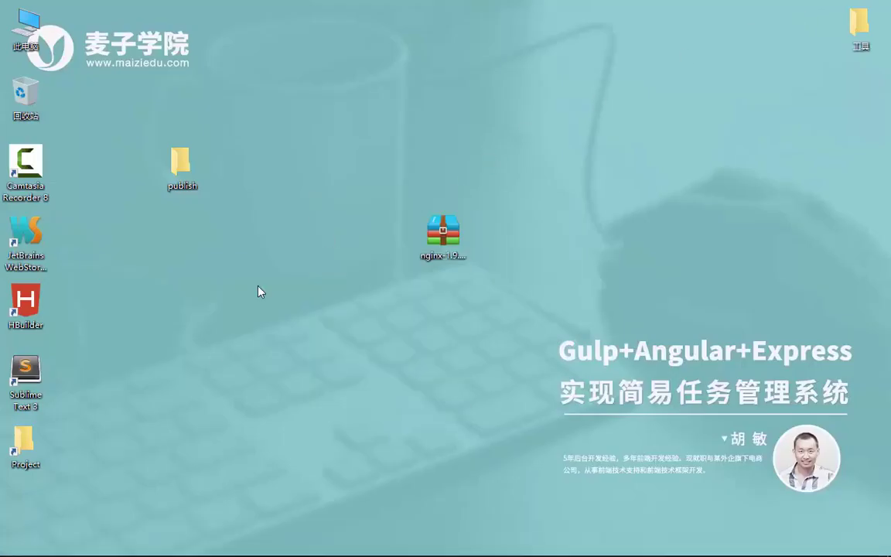
double_click(195, 175)
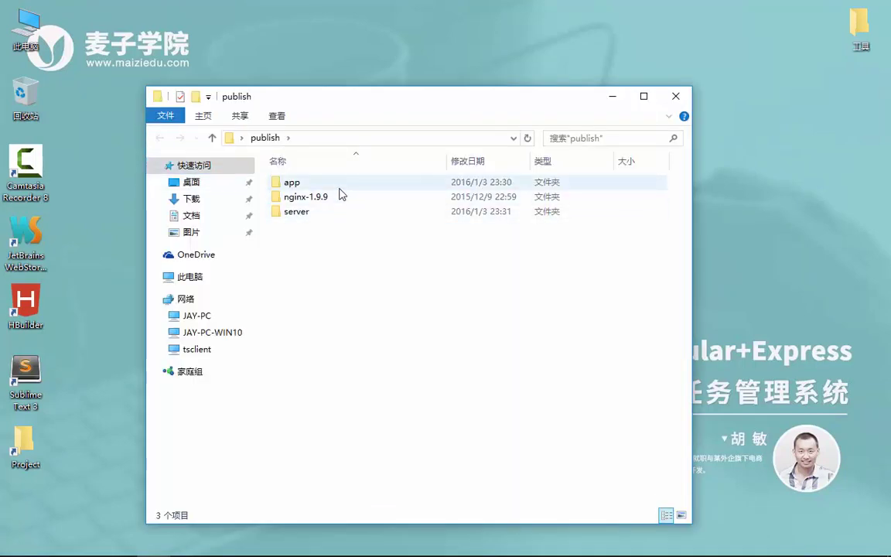
double_click(310, 185)
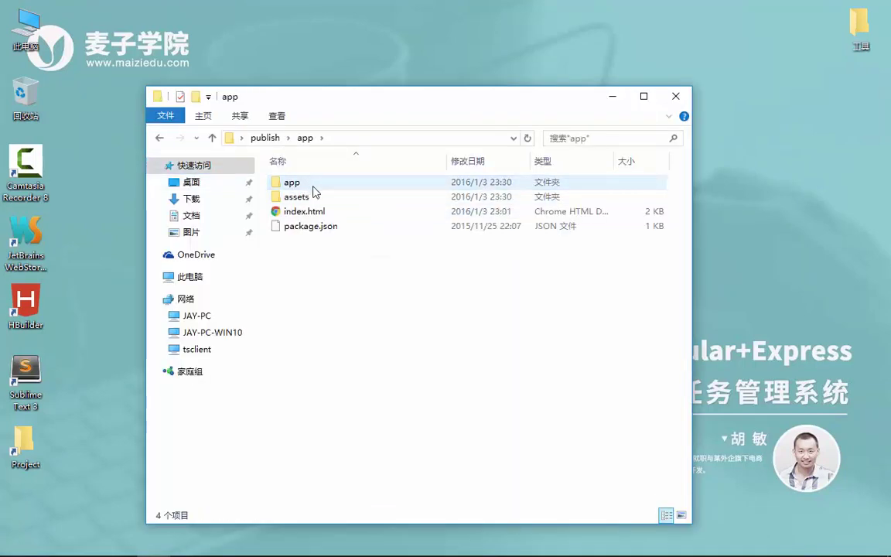
double_click(317, 197)
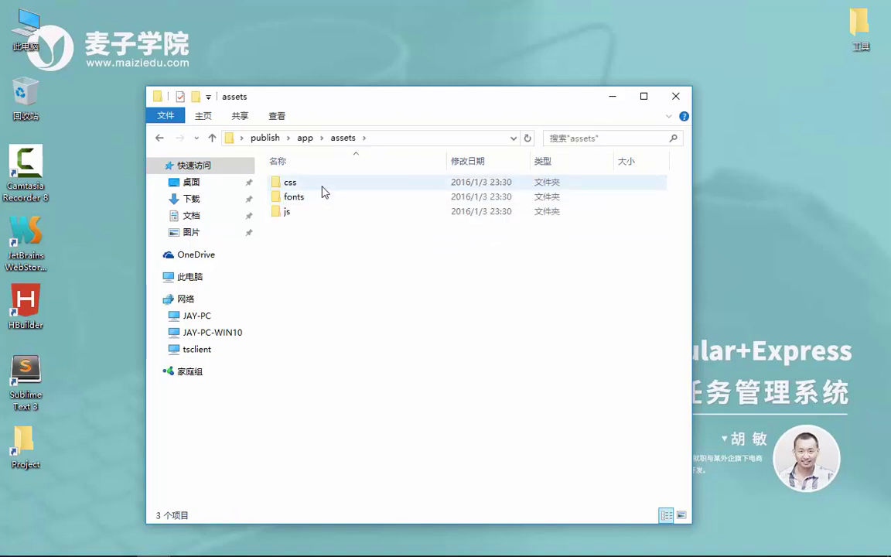
double_click(292, 214)
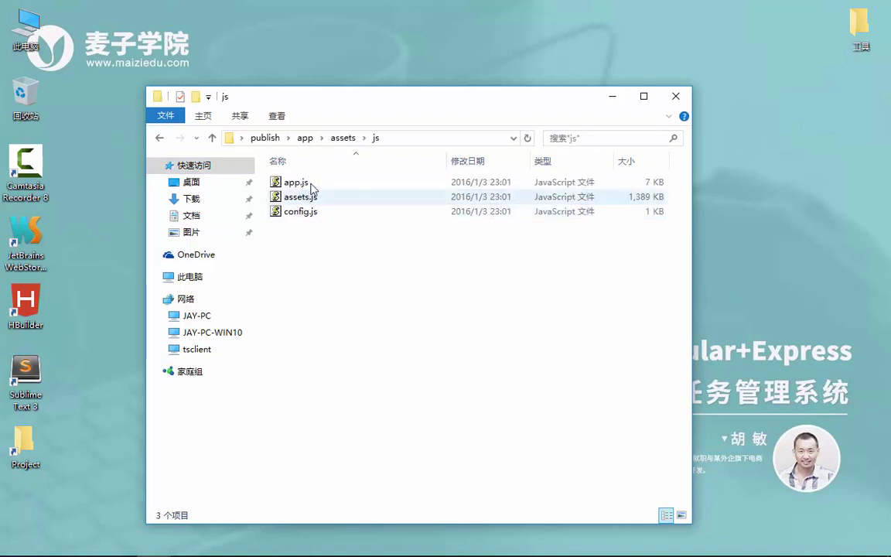
left_click(313, 221)
right_click(314, 222)
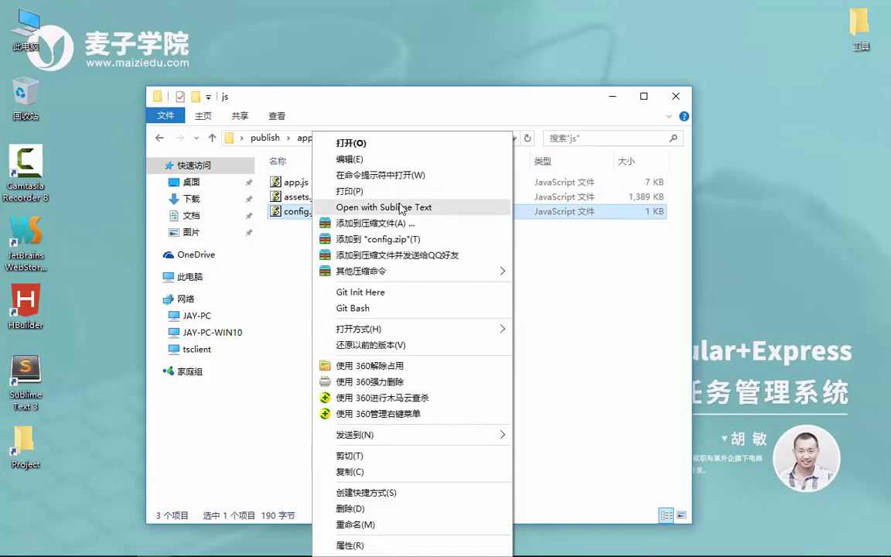
left_click(401, 208)
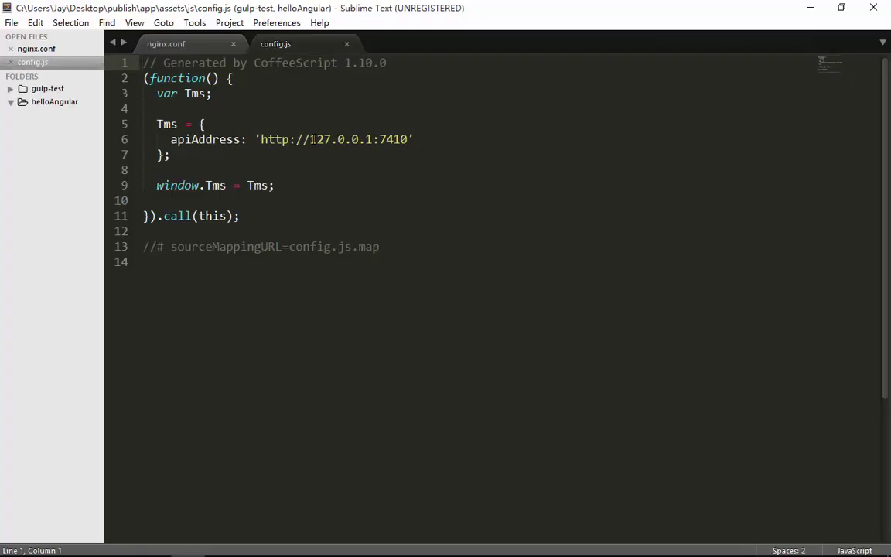
- Change apiAddress from 127.0.0.1:7410 to localhost:8000 and save config.js
left_click_drag(311, 139, 370, 140)
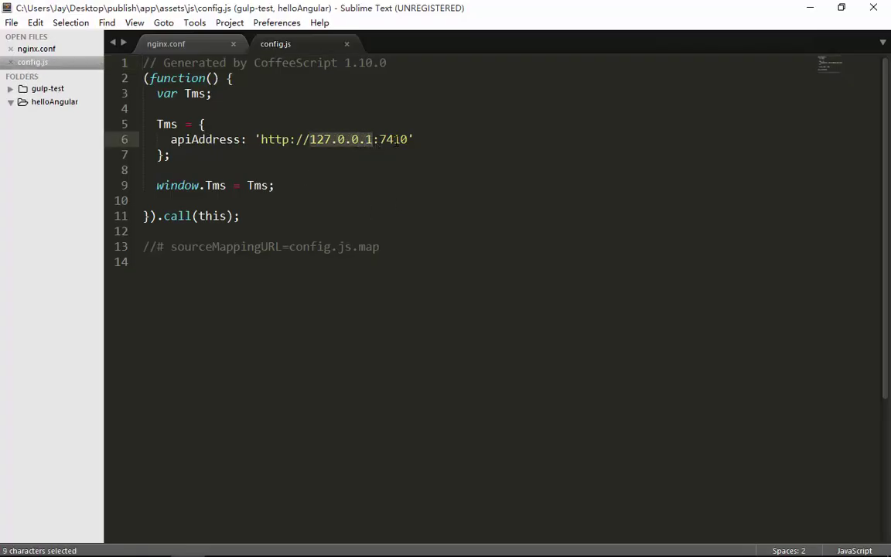
double_click(393, 141)
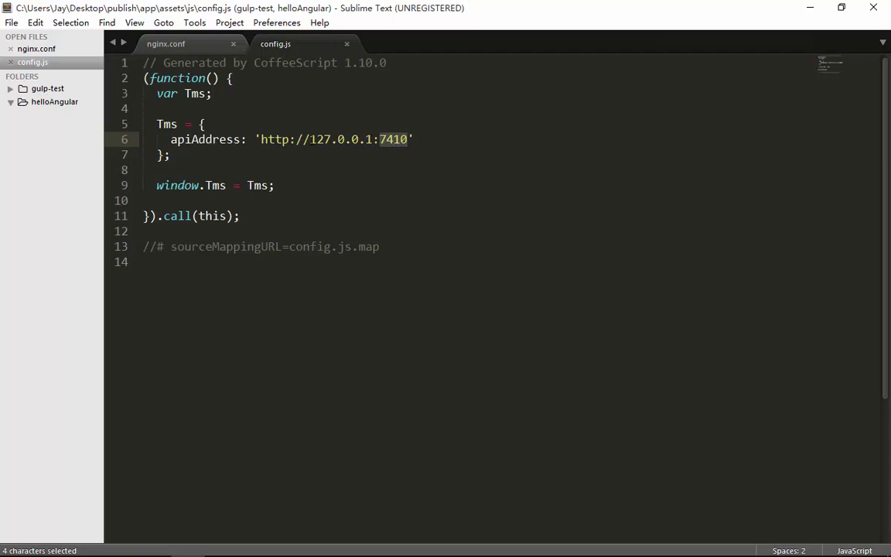
left_click_drag(310, 139, 367, 140)
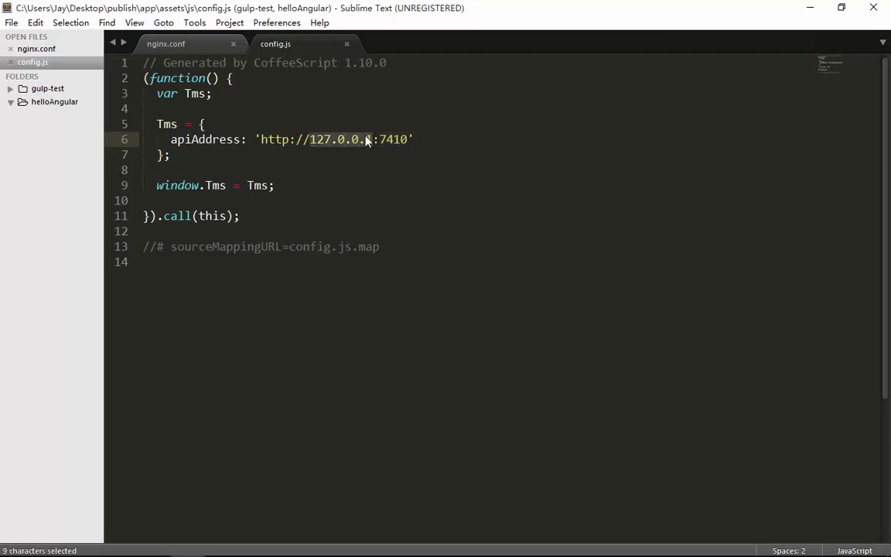
type("localho")
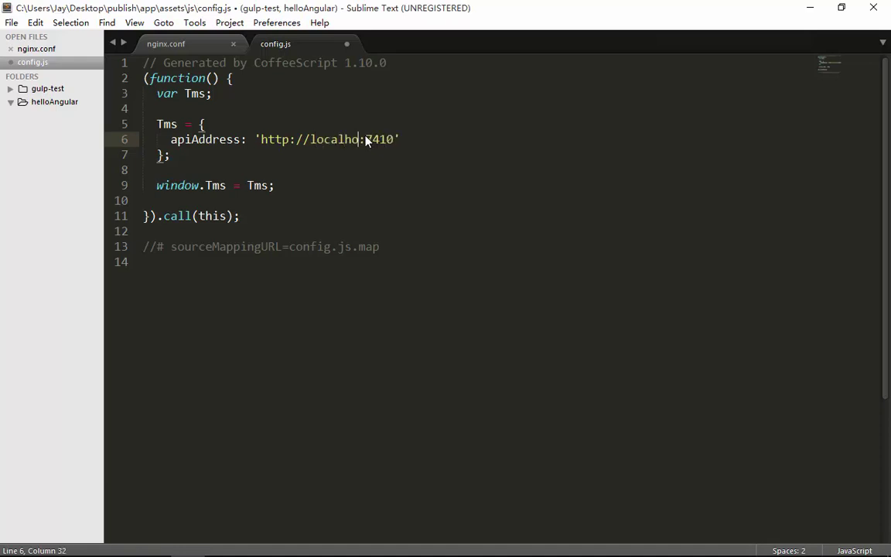
type("st")
double_click(389, 140)
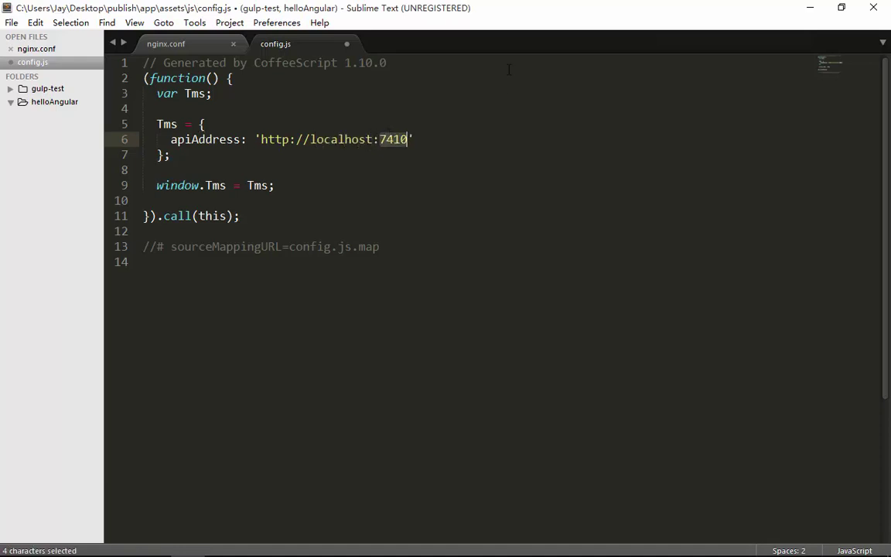
type("800")
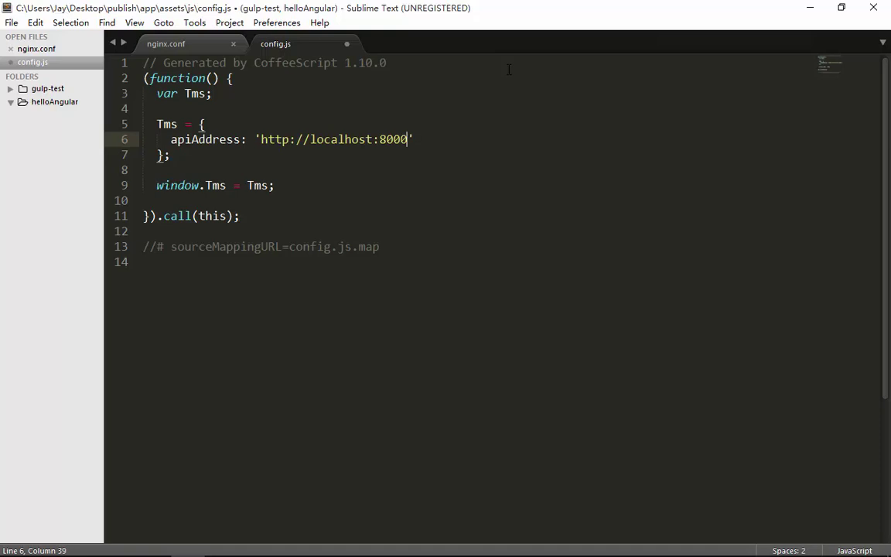
key("ctrl+s")
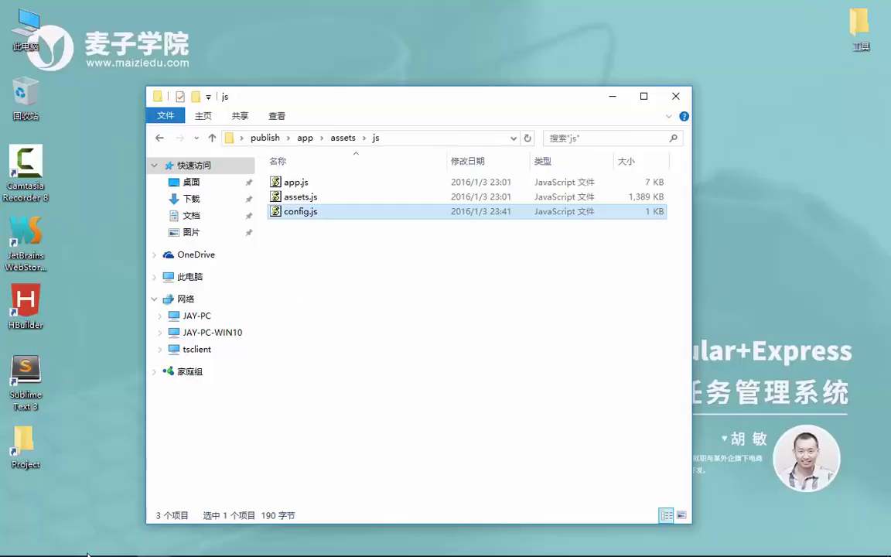
- Reload the task app and trim the address down to the localhost root login page
left_click(89, 543)
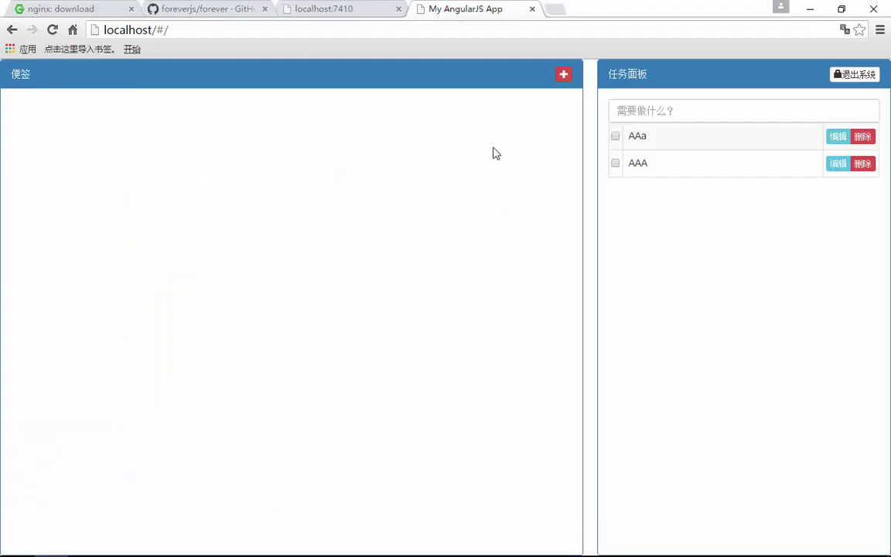
key("F5")
double_click(164, 31)
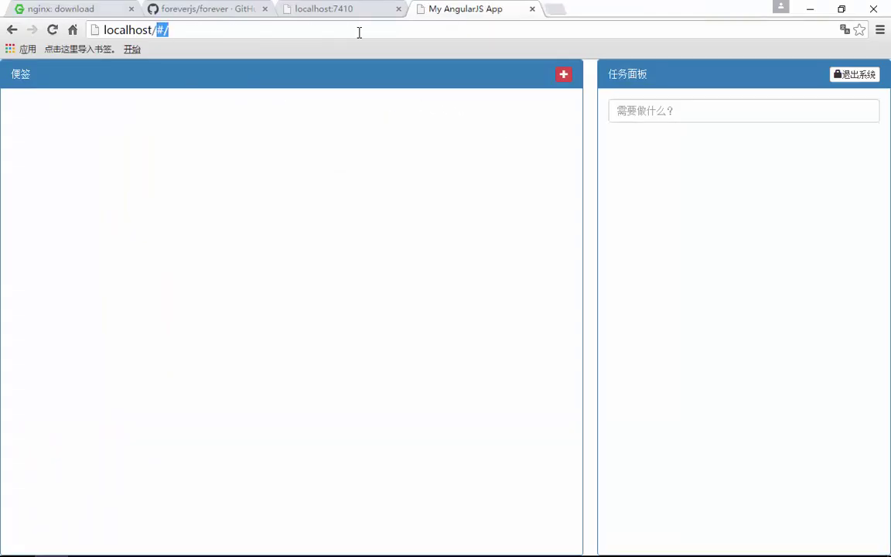
key("BackSpace")
key("Return")
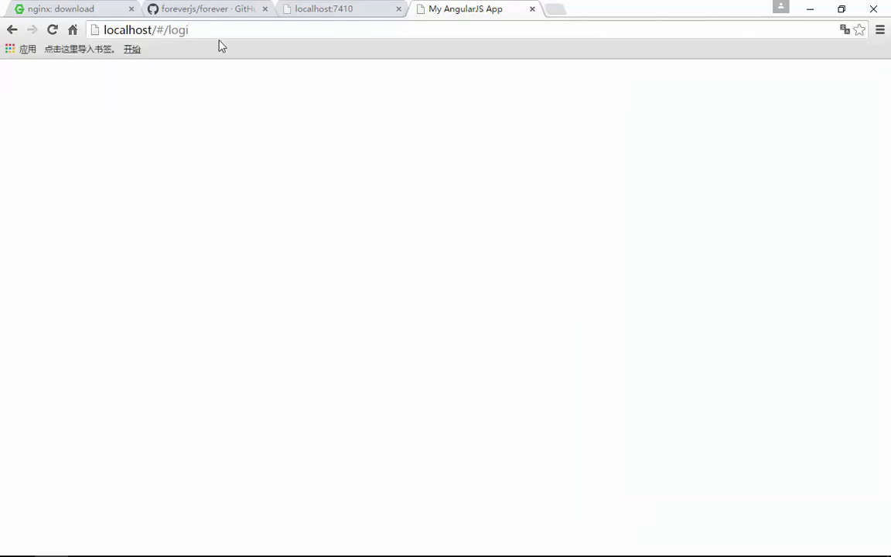
left_click_drag(160, 31, 311, 30)
key("BackSpace")
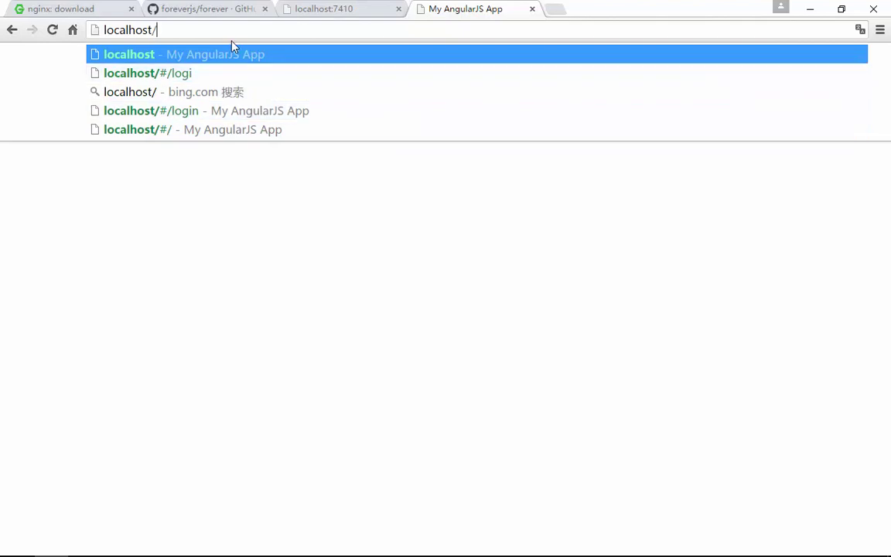
key("Return")
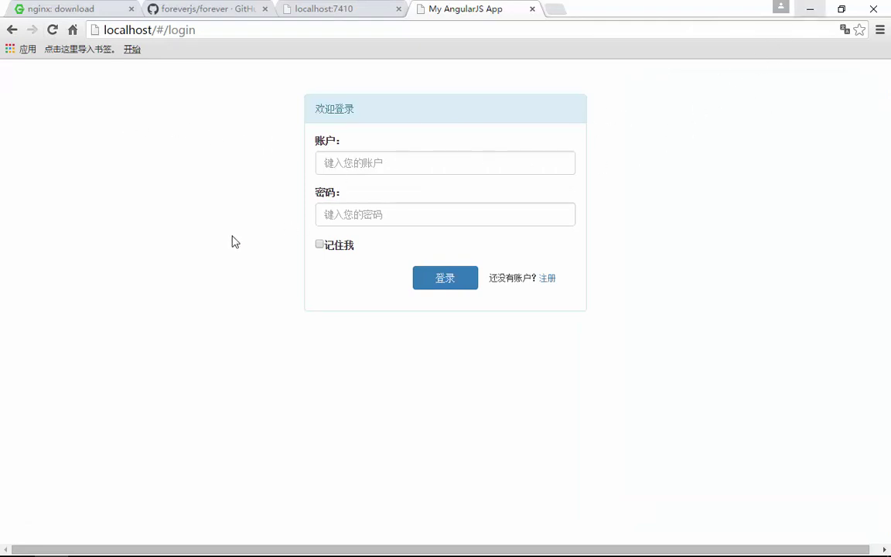
key("F5")
key("F12")
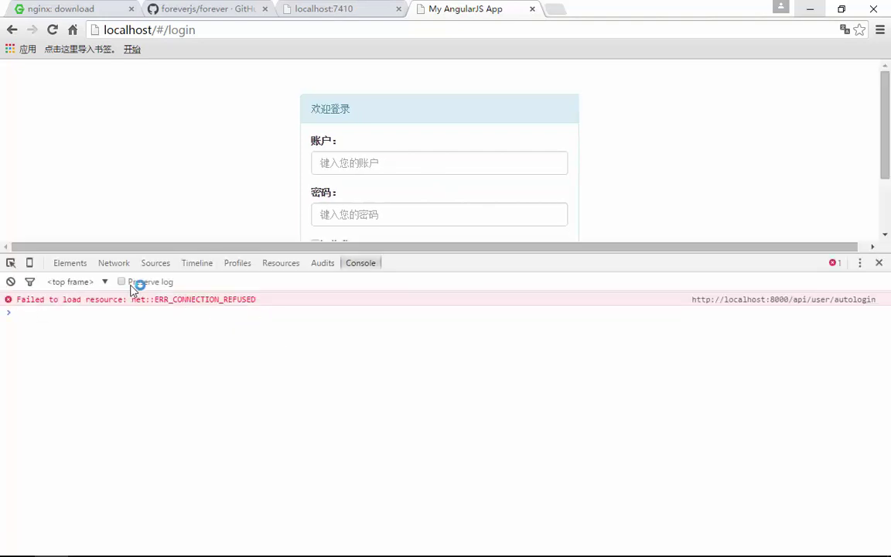
left_click(120, 263)
left_click(442, 165)
type("admin")
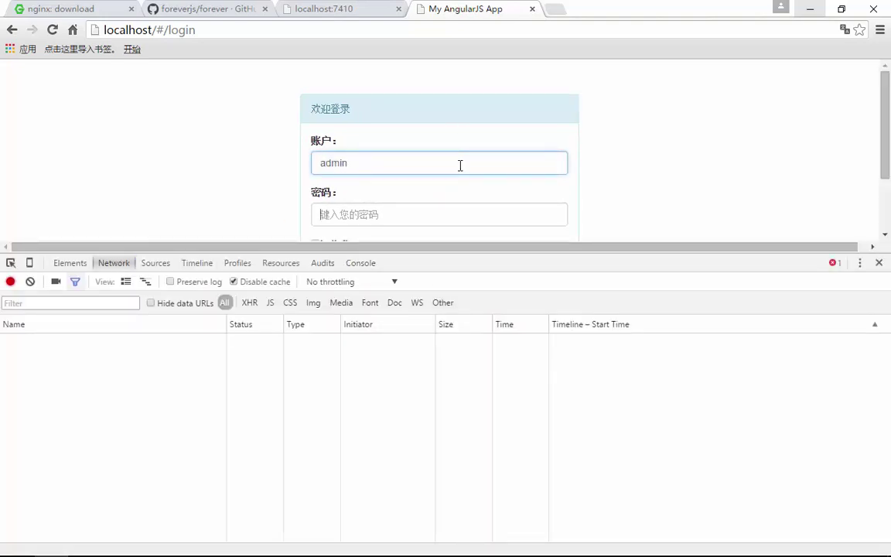
key("Tab")
type("ad")
key("Return")
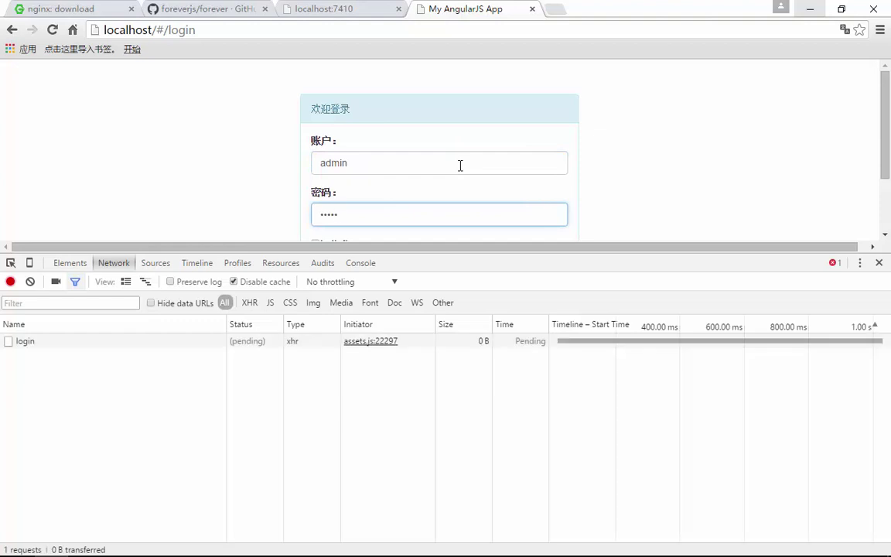
left_click(26, 342)
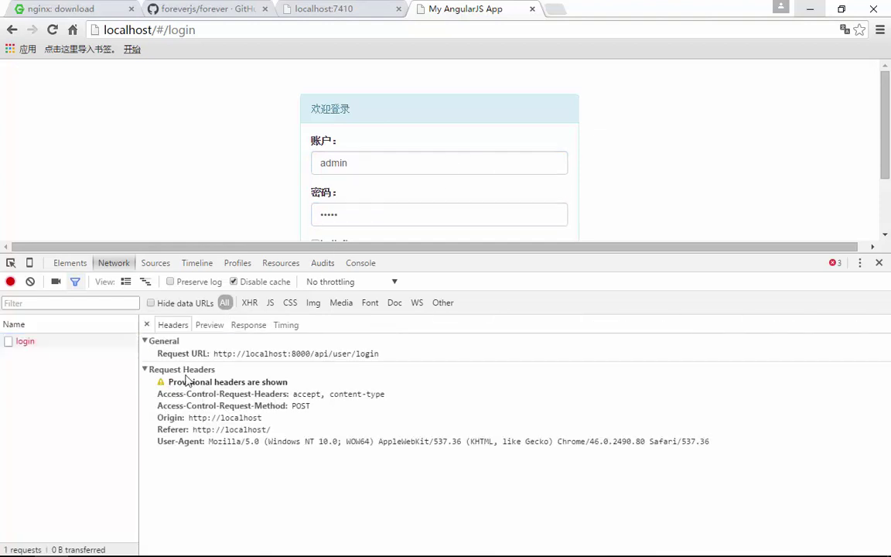
left_click_drag(215, 353, 356, 355)
- Minimize Chrome and close the js folder window
left_click(822, 11)
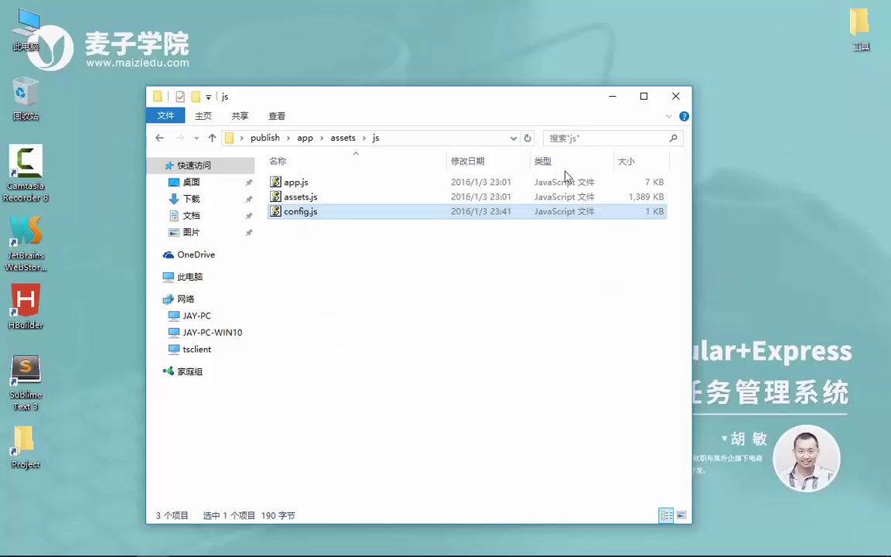
left_click(672, 99)
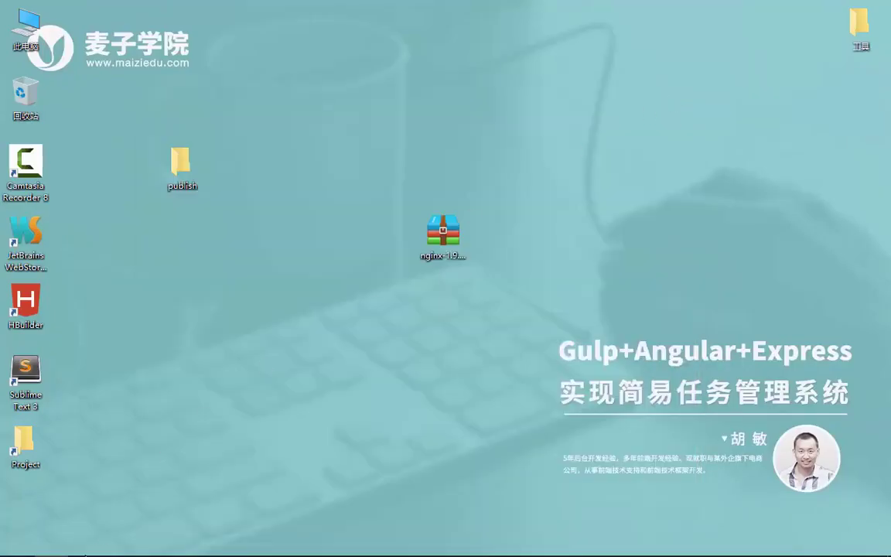
mouse_move(85, 542)
- Browse to publish\nginx-1.9.9\conf and open nginx.conf with Sublime Text
double_click(185, 167)
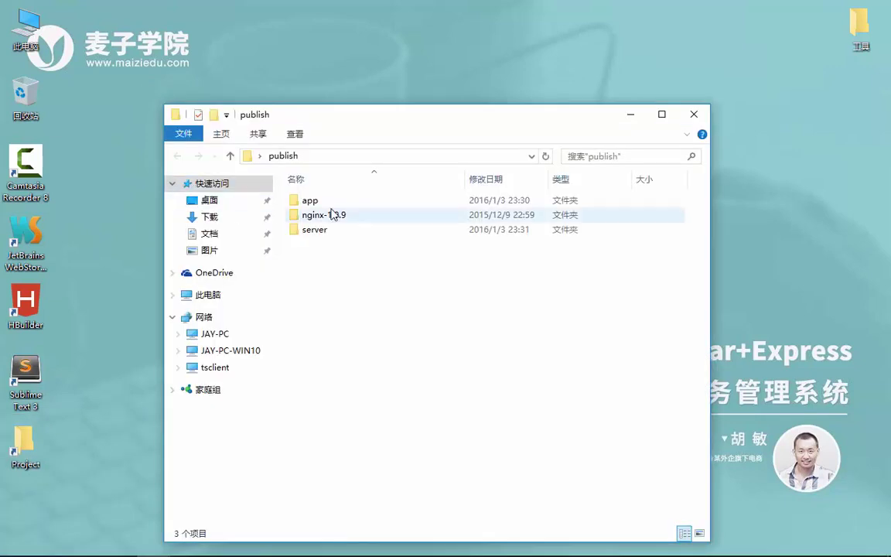
double_click(324, 230)
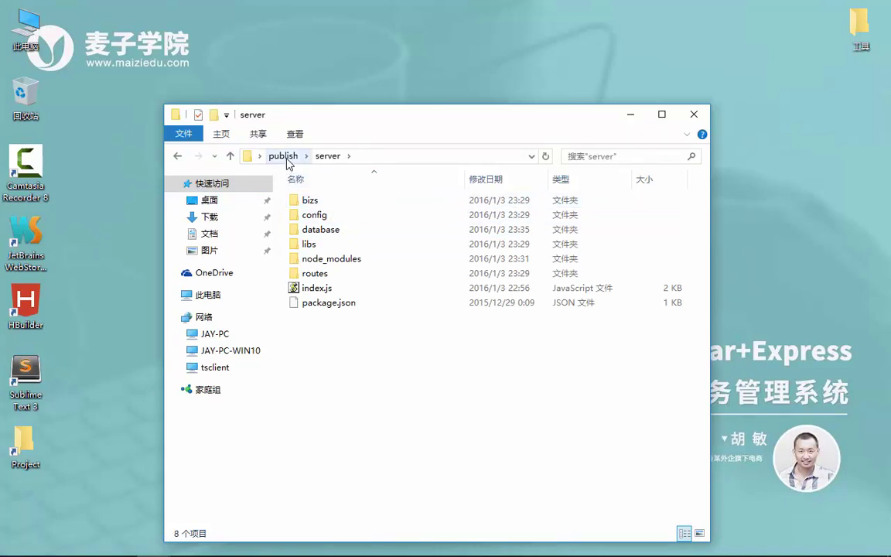
left_click(283, 156)
double_click(321, 215)
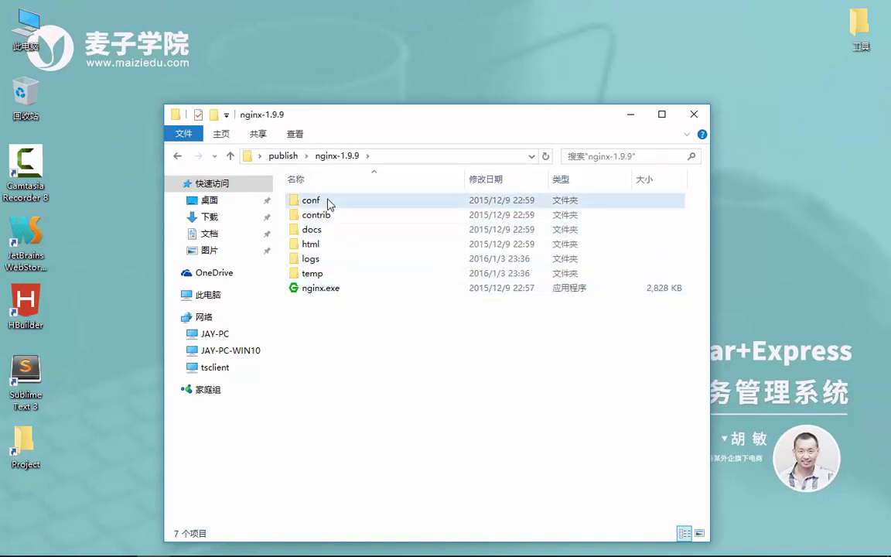
double_click(328, 202)
left_click(338, 273)
right_click(340, 273)
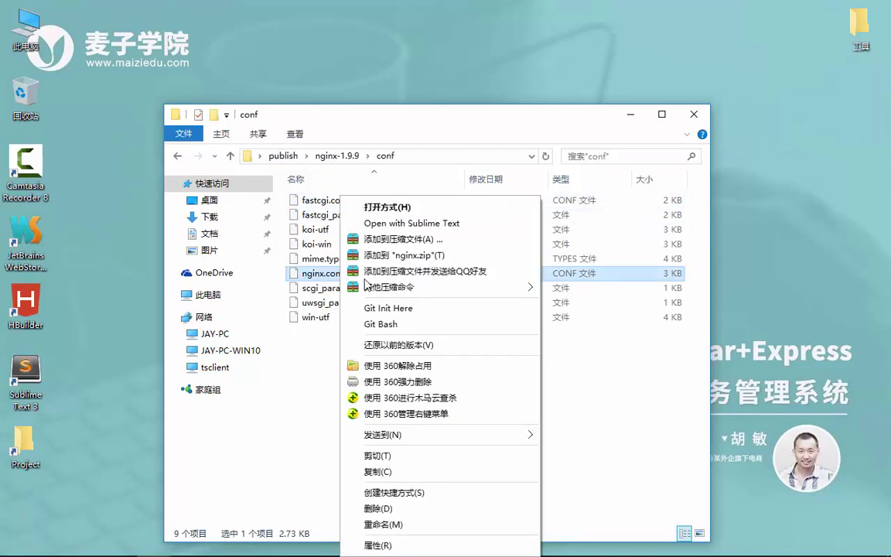
left_click(416, 225)
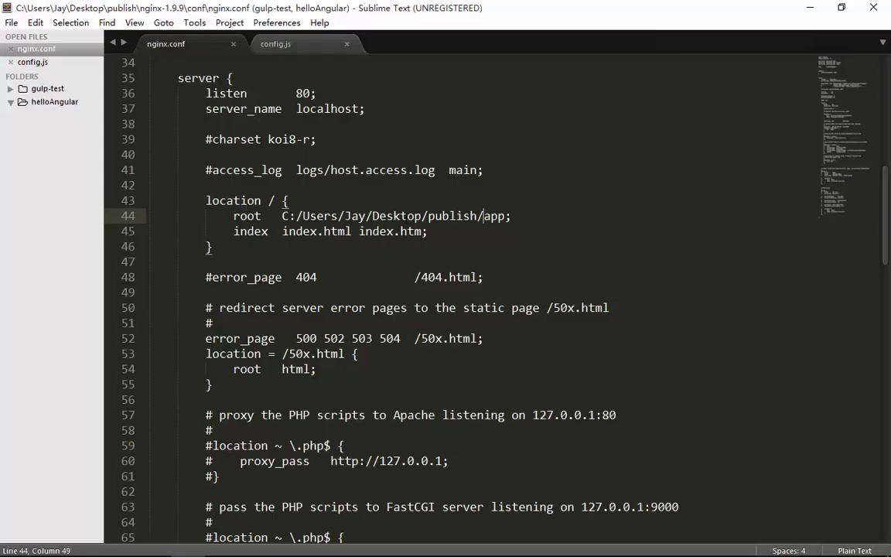
- After the closing brace on line 46, insert a new line and type location / {}
scroll(359, 261, "down", 2)
scroll(496, 294, "up", 3)
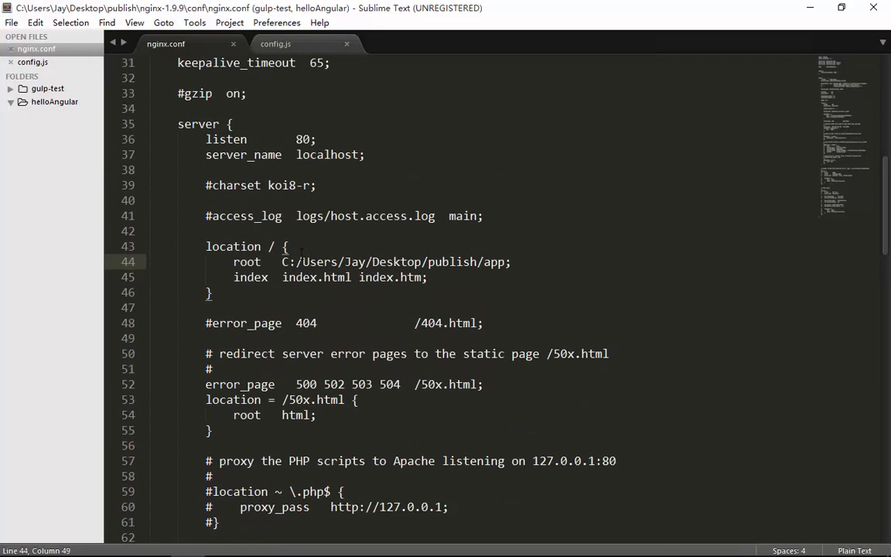
left_click(242, 304)
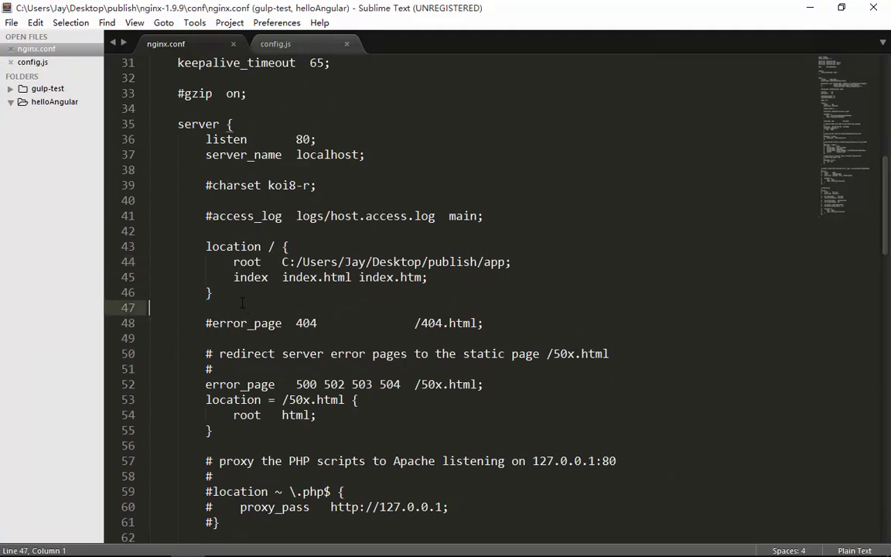
left_click(277, 294)
key("Return")
key("Return")
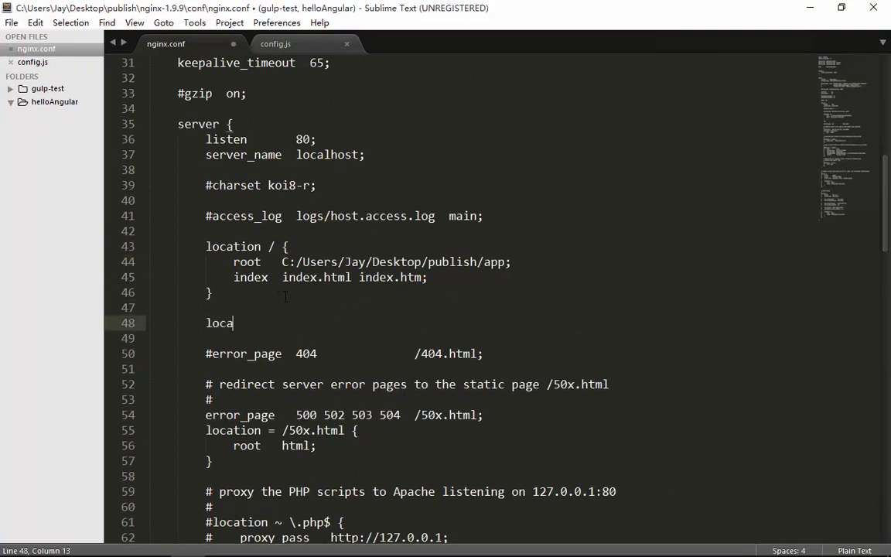
type("location / {}")
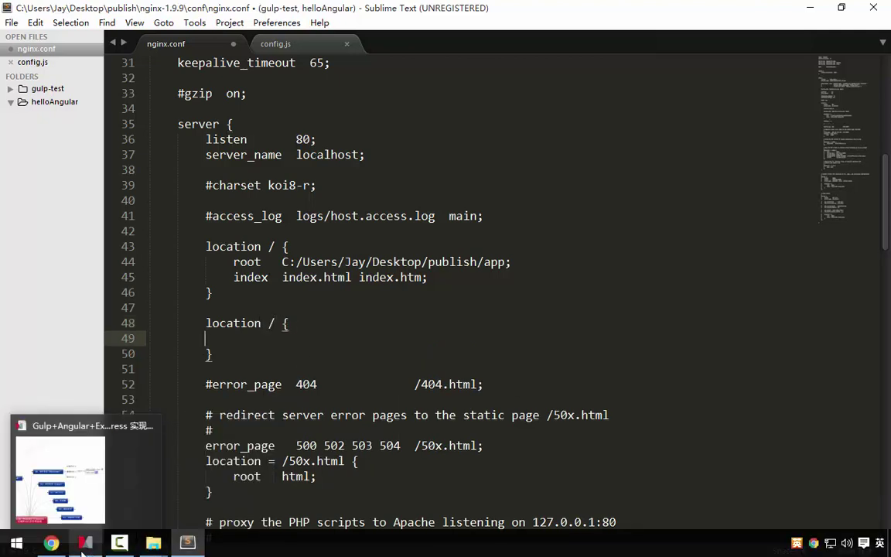
left_click(90, 545)
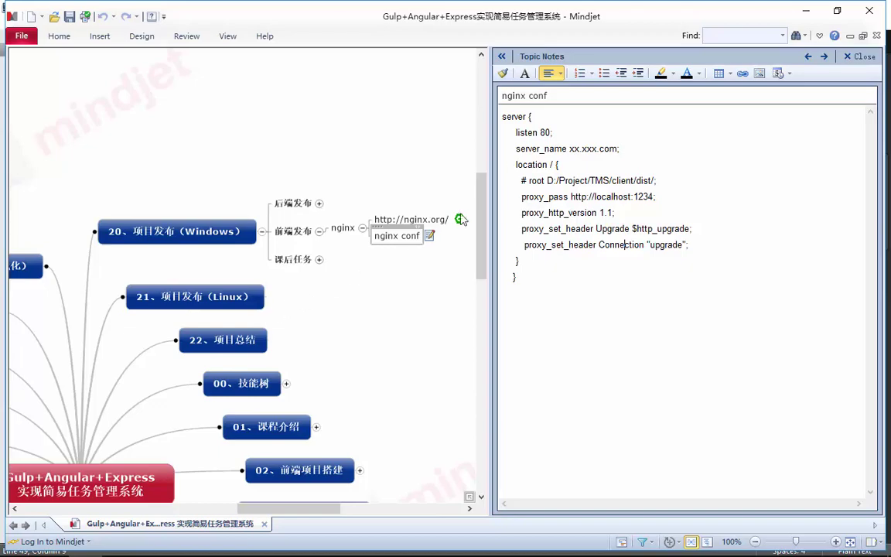
left_click(805, 12)
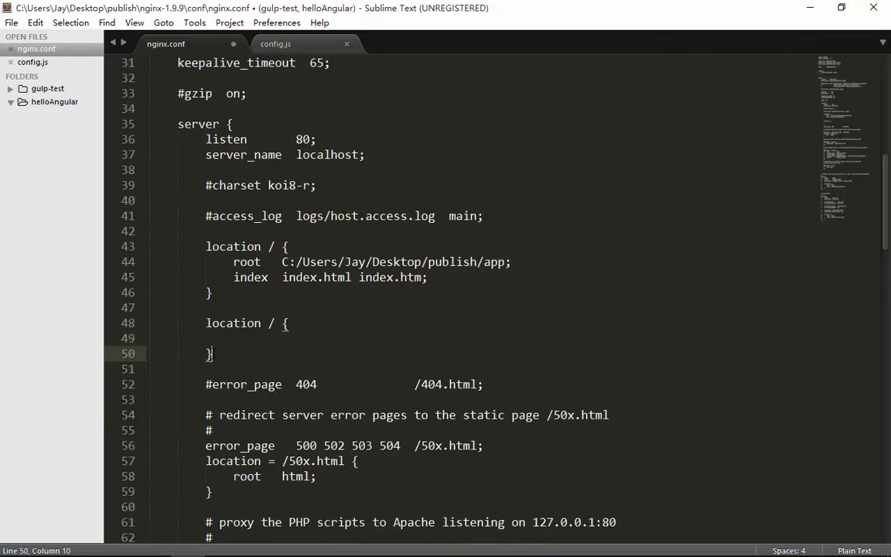
- Delete the empty location block and start a new server { } block after the first server block
left_click_drag(215, 353, 132, 323)
key("BackSpace")
key("BackSpace")
key("BackSpace")
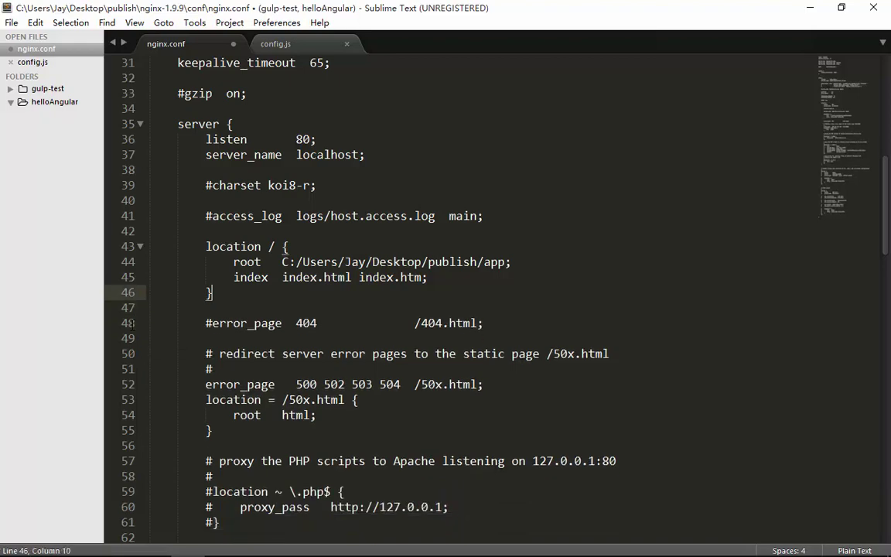
left_click(178, 109)
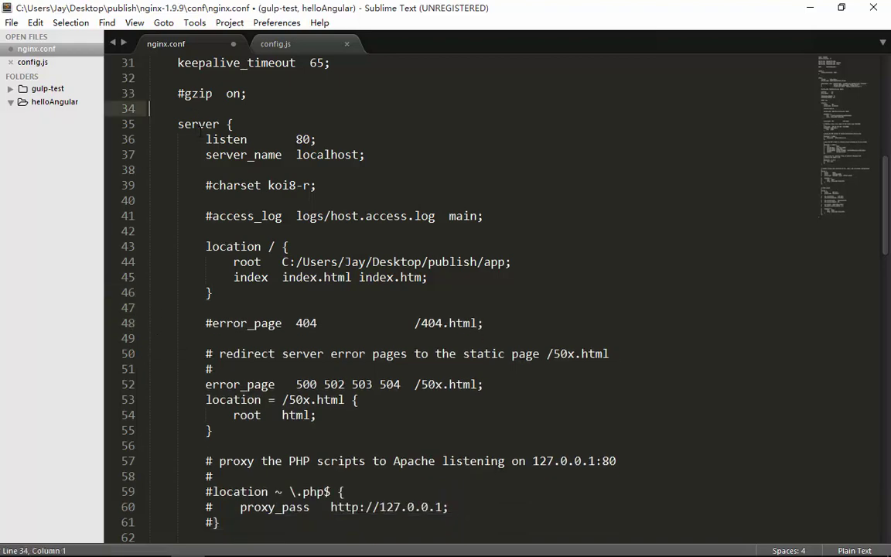
scroll(200, 131, "down", 9)
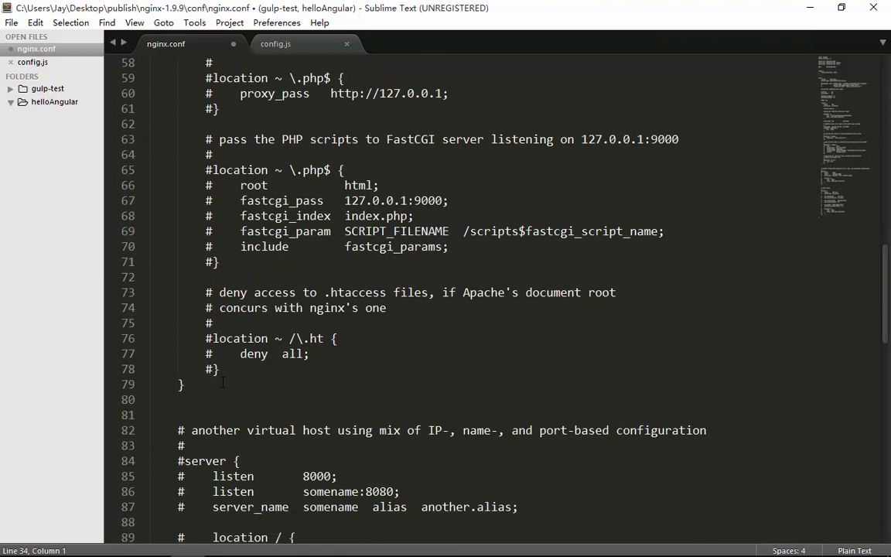
left_click(223, 383)
key("Return")
key("Return")
type("serve")
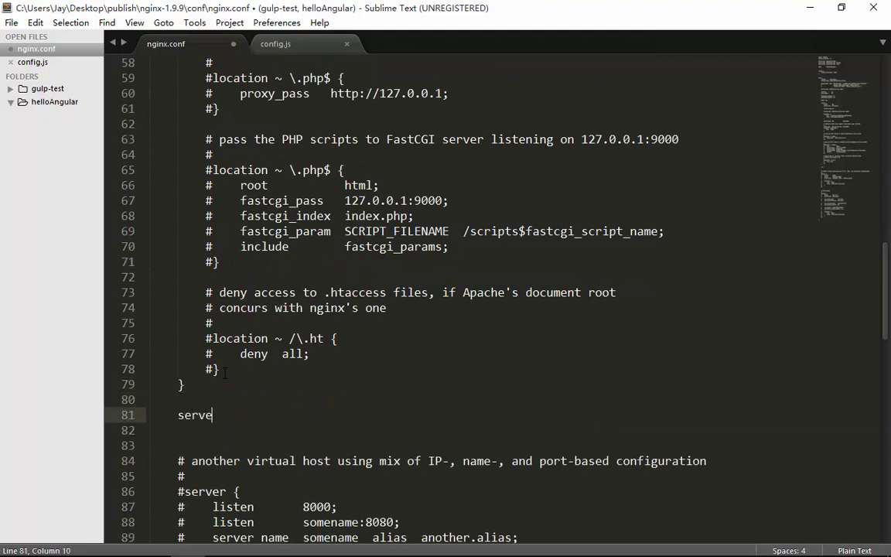
type("r")
scroll(224, 374, "up", 10)
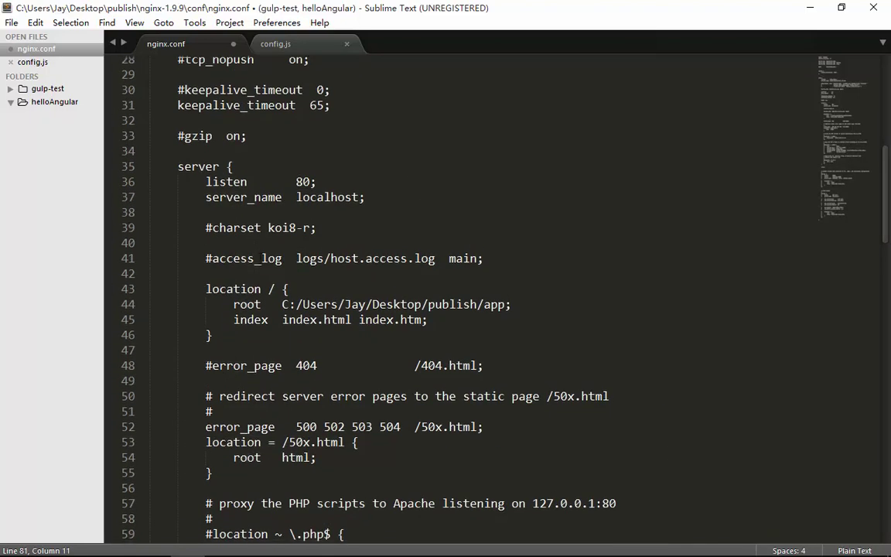
scroll(308, 335, "down", 11)
type("{")
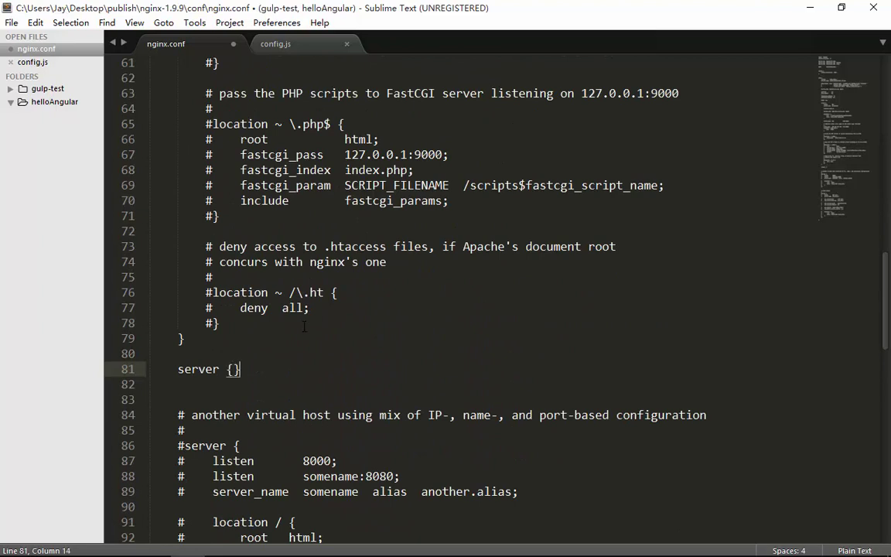
key("Return")
- Add a listen 8000; directive inside the new server block
type("listen")
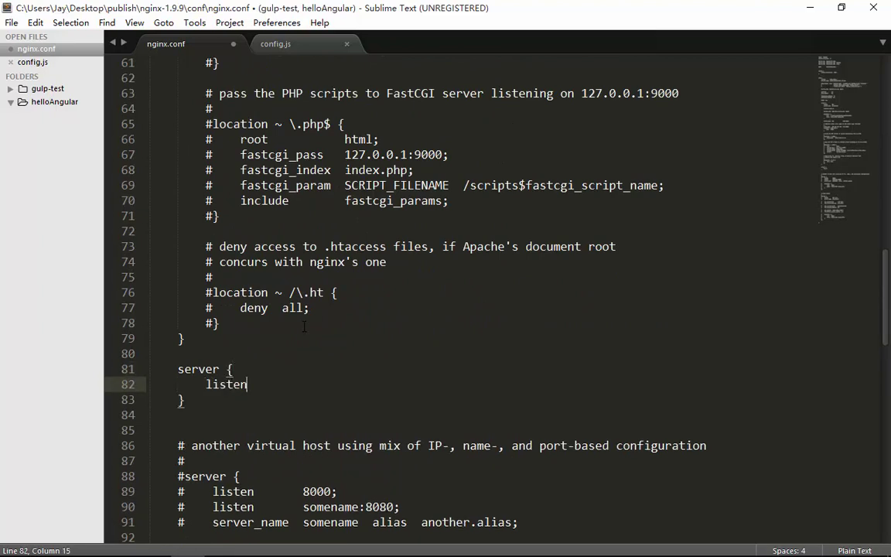
scroll(299, 326, "up", 11)
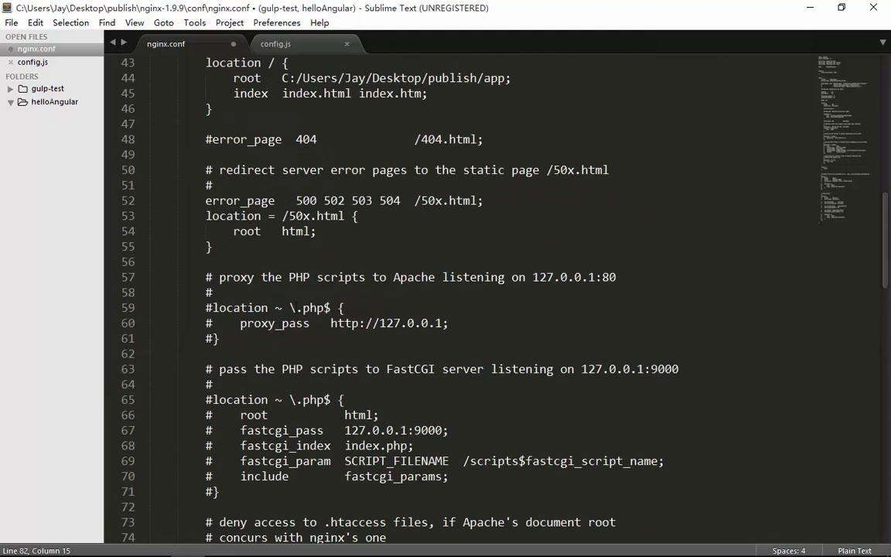
scroll(310, 425, "down", 11)
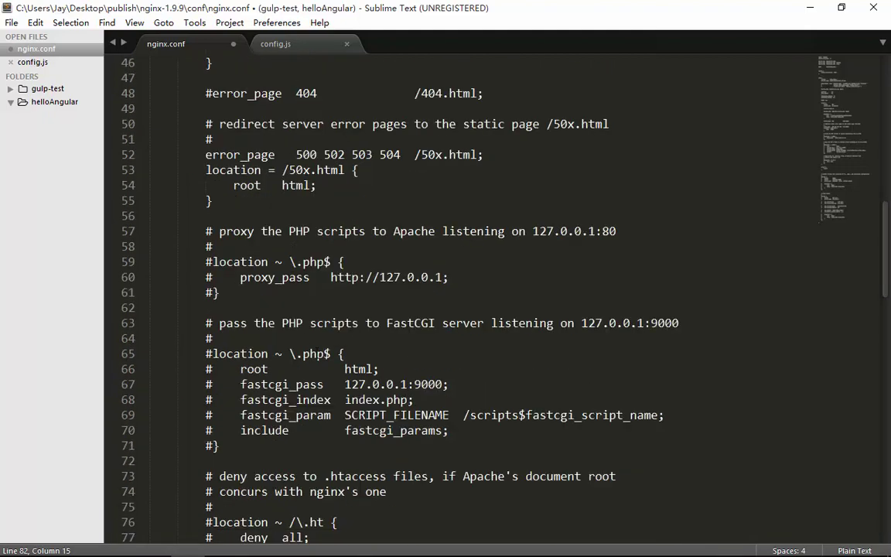
type("80")
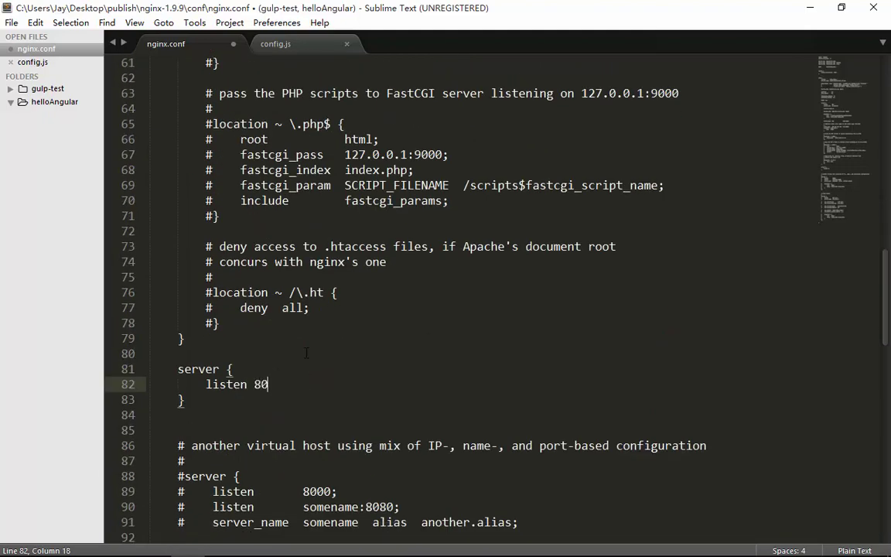
type("01;")
key("Return")
- Copy the server_name localhost; line from the first server block into the new block
scroll(307, 354, "up", 9)
scroll(307, 354, "up", 4)
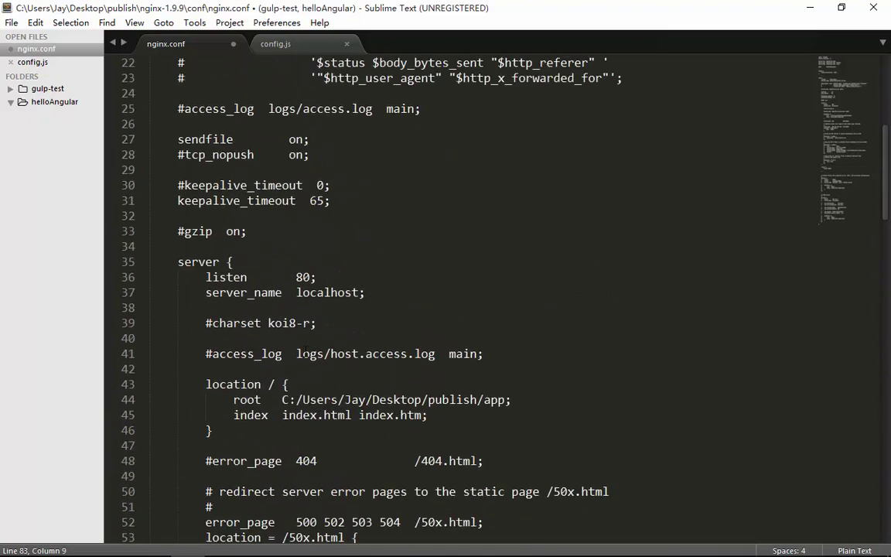
left_click_drag(205, 293, 365, 293)
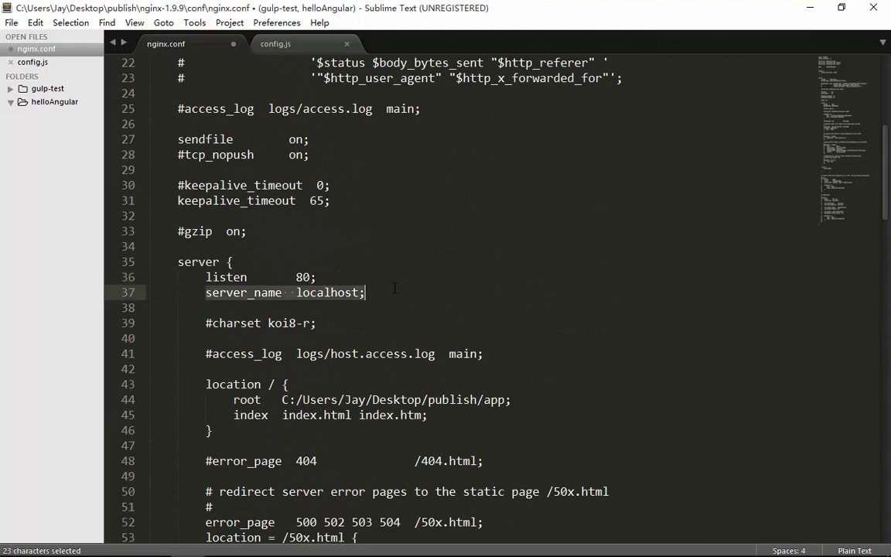
key("ctrl+c")
scroll(350, 262, "down", 9)
scroll(349, 262, "down", 7)
left_click(347, 263)
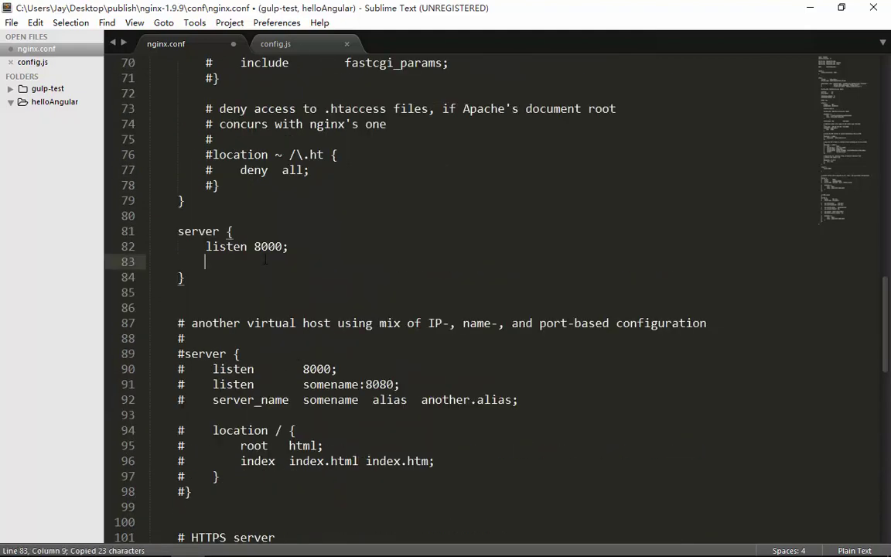
key("ctrl+v")
key("Return")
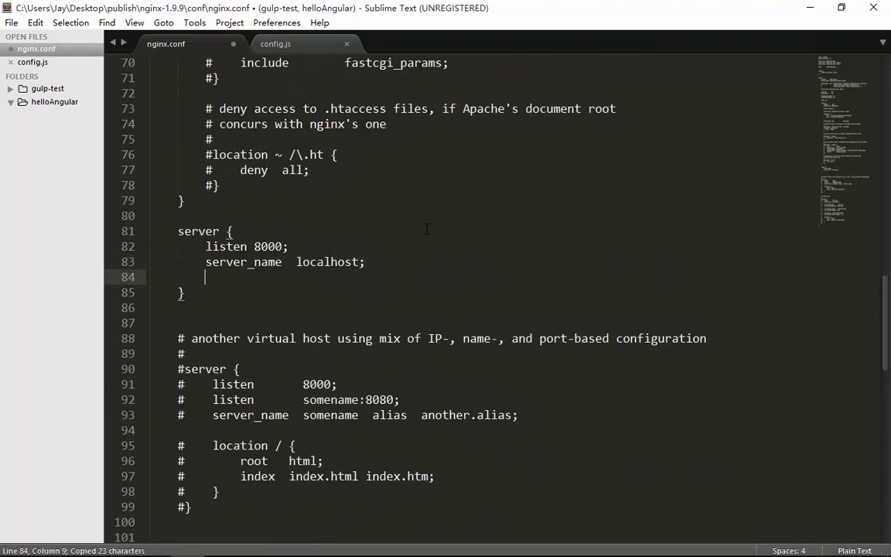